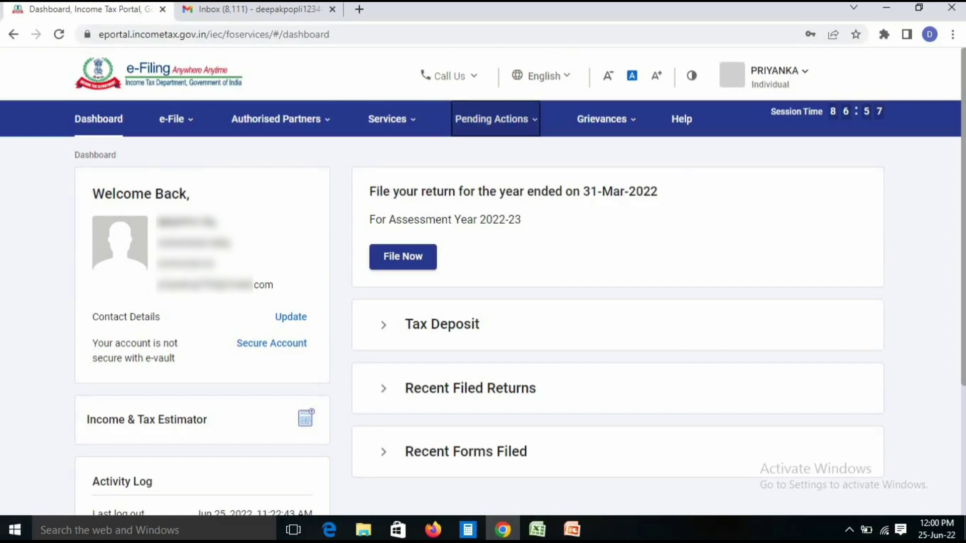
Open the Annual Information Statement and view the F.Y. 2021-22 Taxpayer Information Summary (salary 8,73,295)
mouse_move(392, 119)
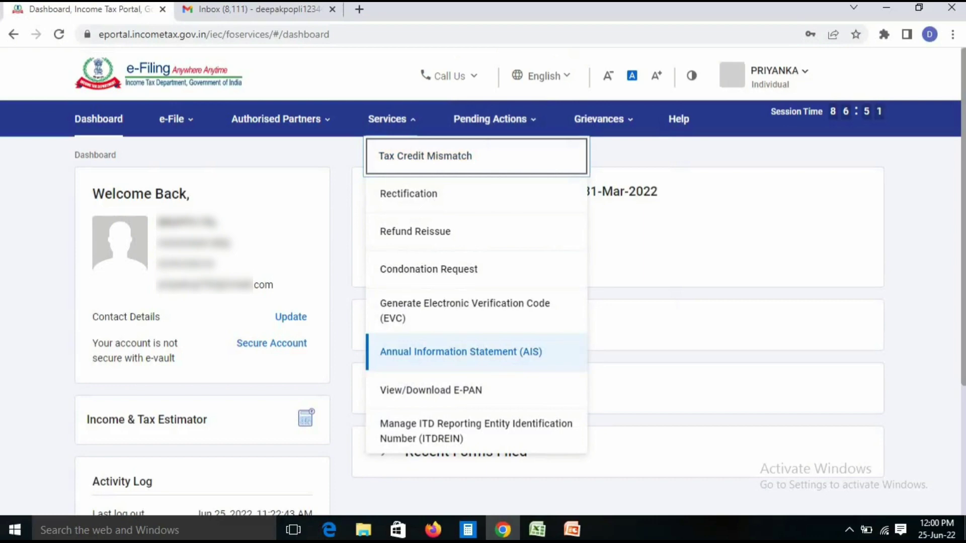
click(461, 352)
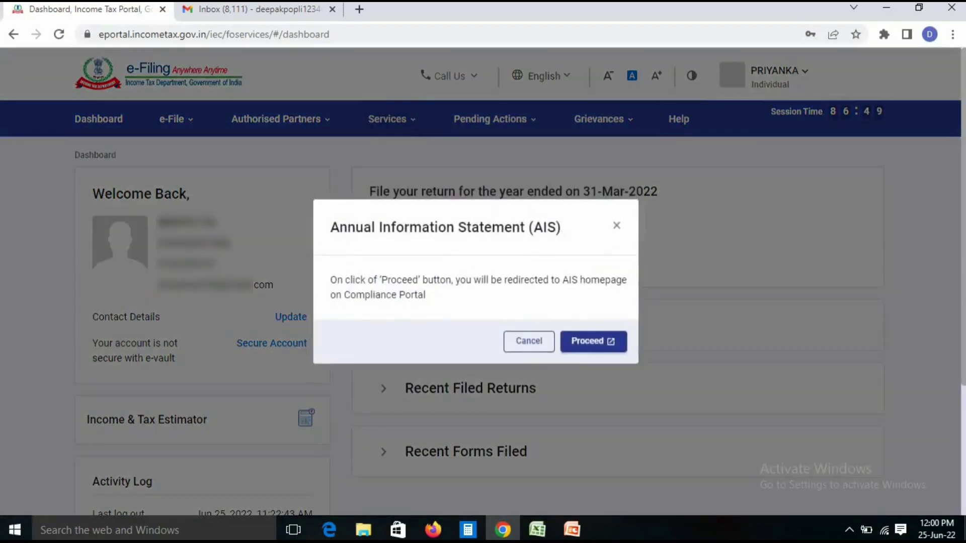
click(594, 342)
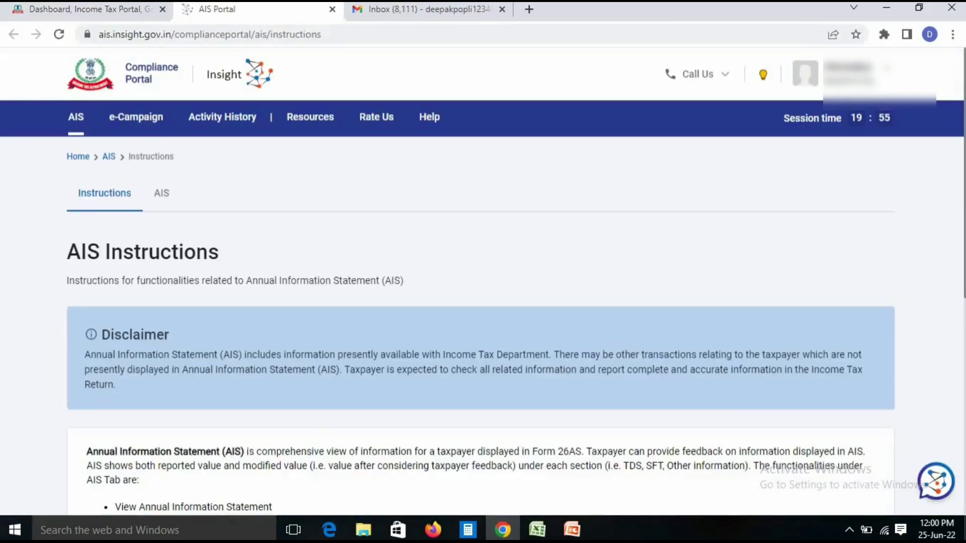
scroll(483, 282, down, 3)
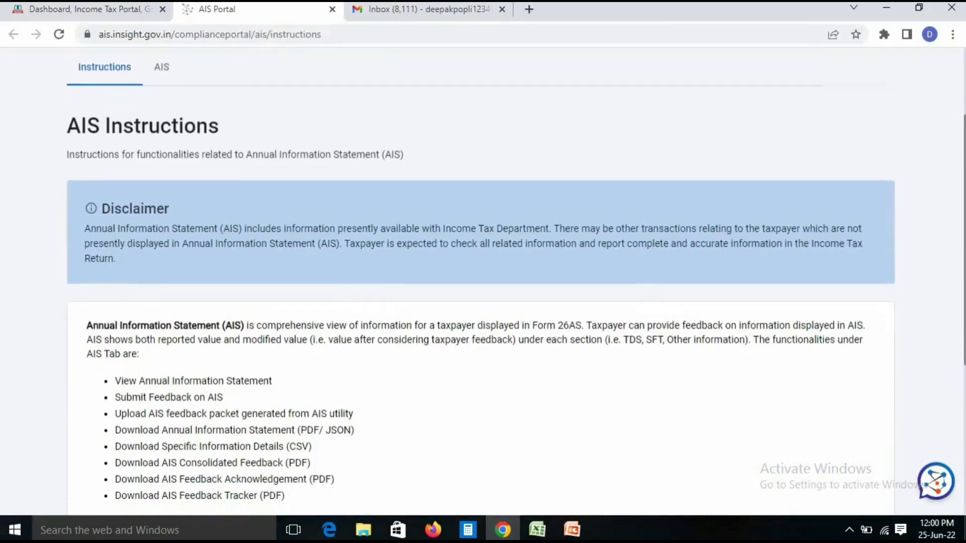
click(170, 67)
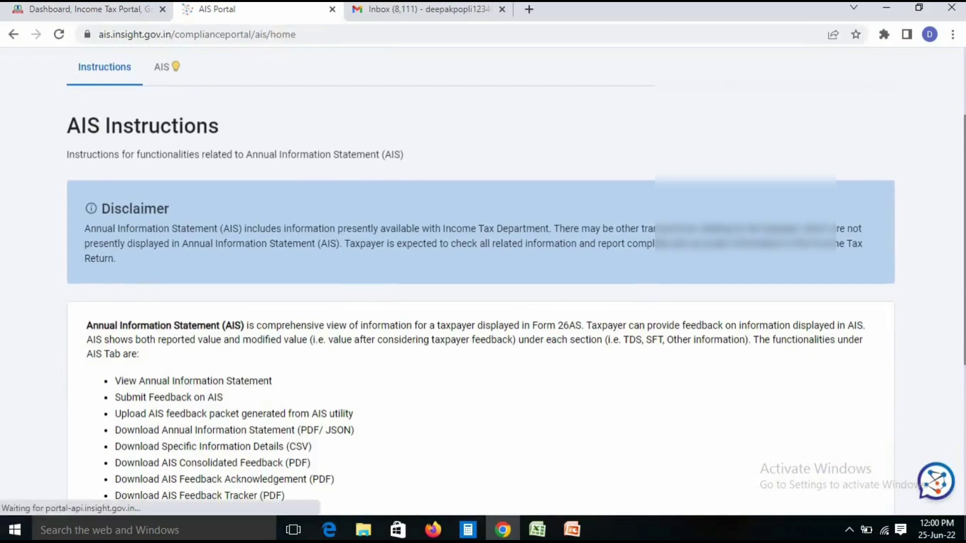
scroll(483, 282, down, 1)
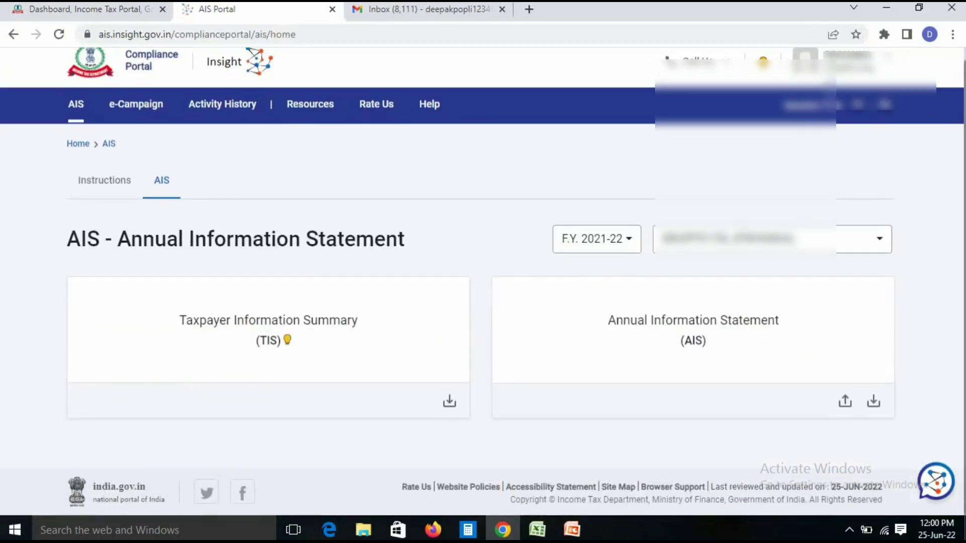
click(269, 330)
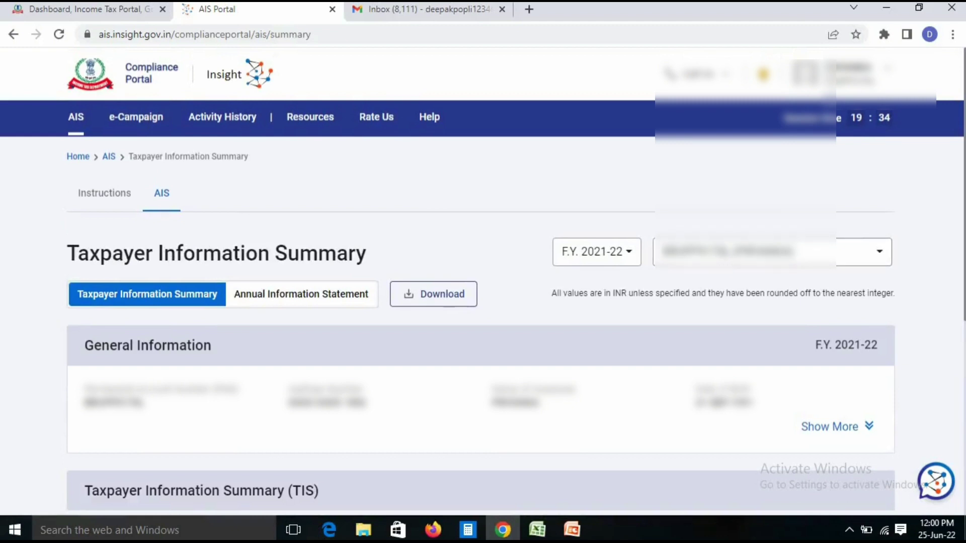
scroll(481, 282, down, 6)
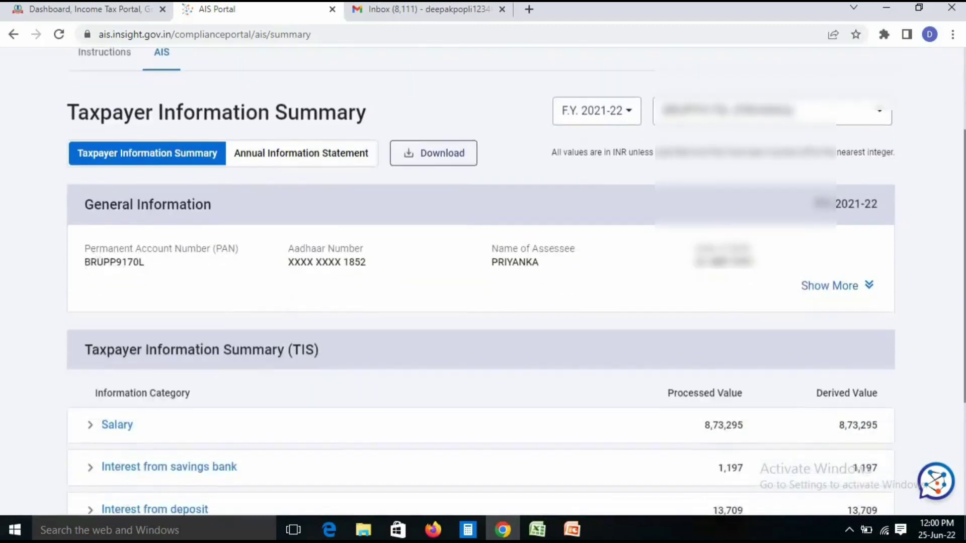
scroll(481, 282, down, 1)
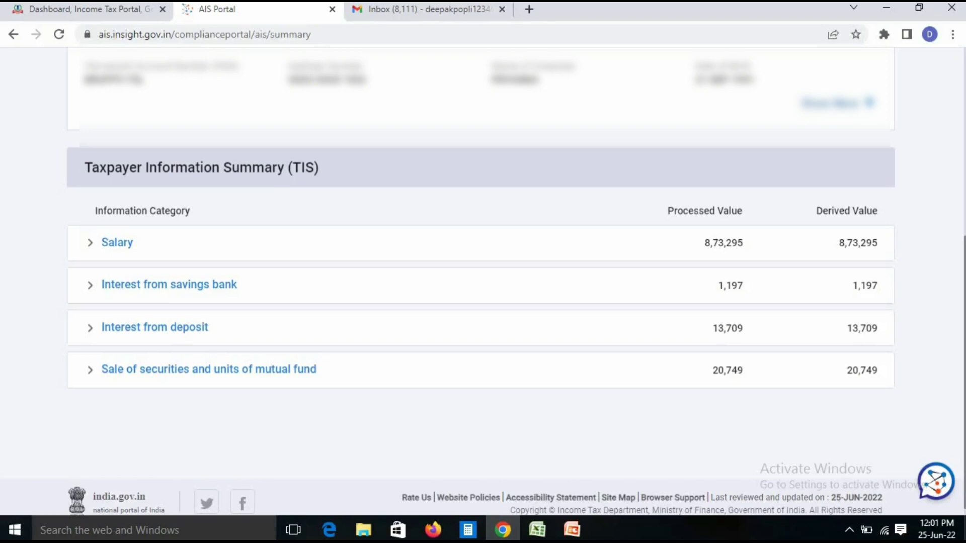
From the dashboard, start a new online Income Tax Return filing for A.Y. 2022-23
click(85, 10)
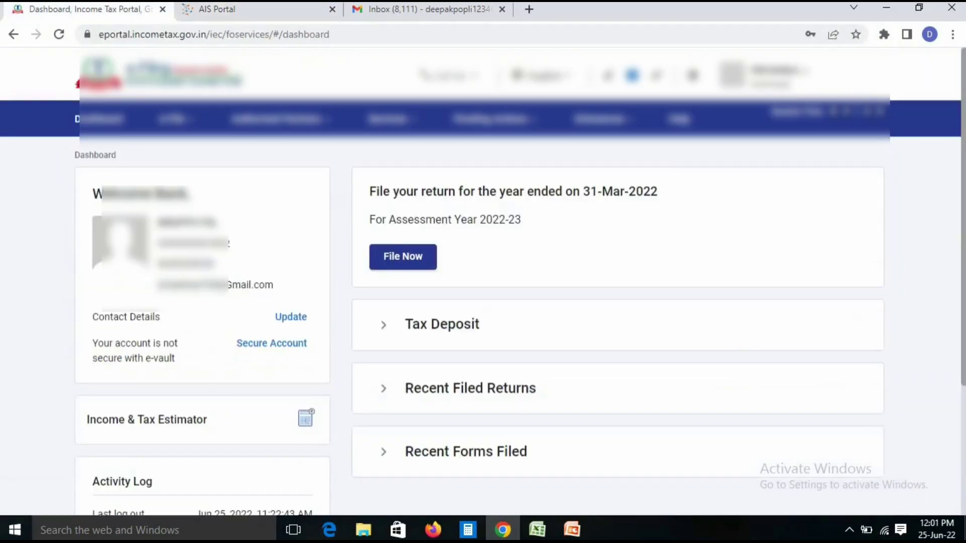
mouse_move(175, 119)
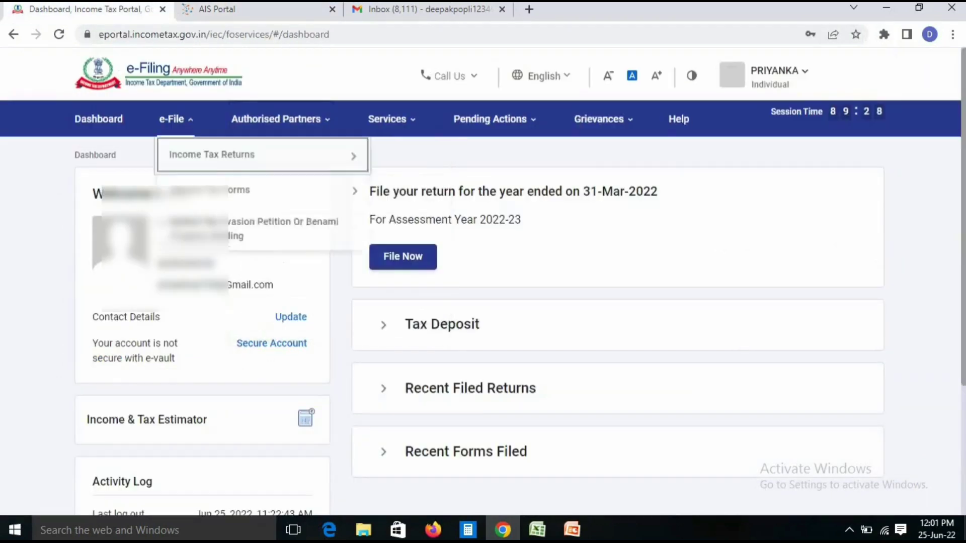
mouse_move(216, 155)
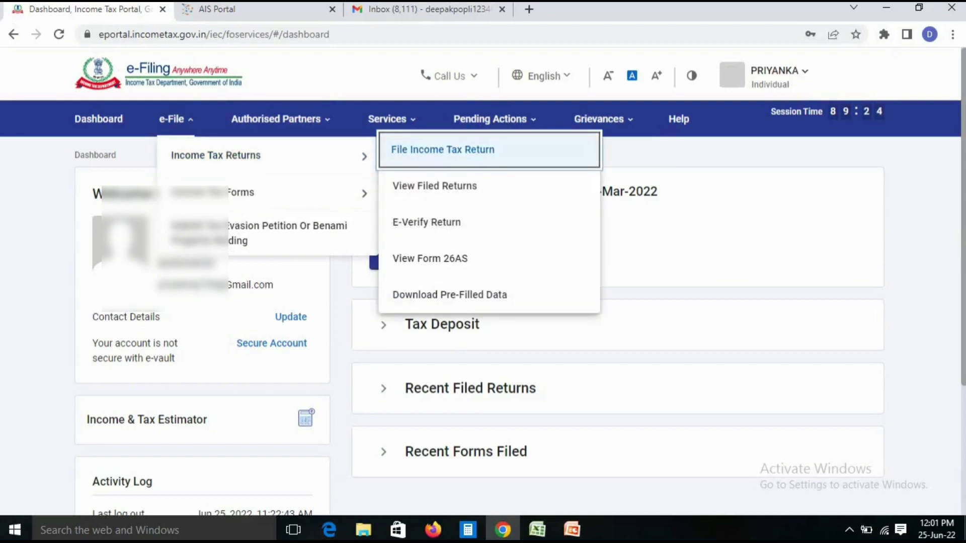
click(478, 150)
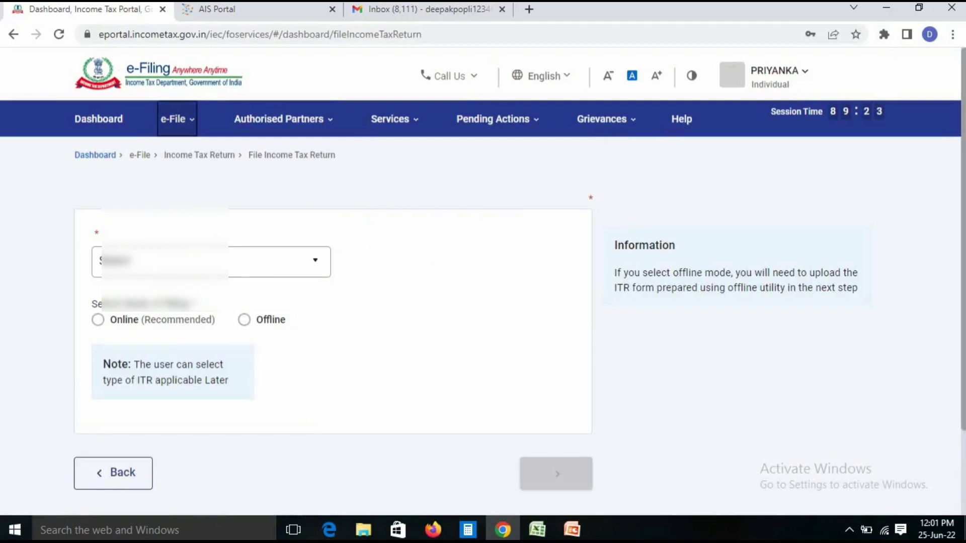
click(212, 290)
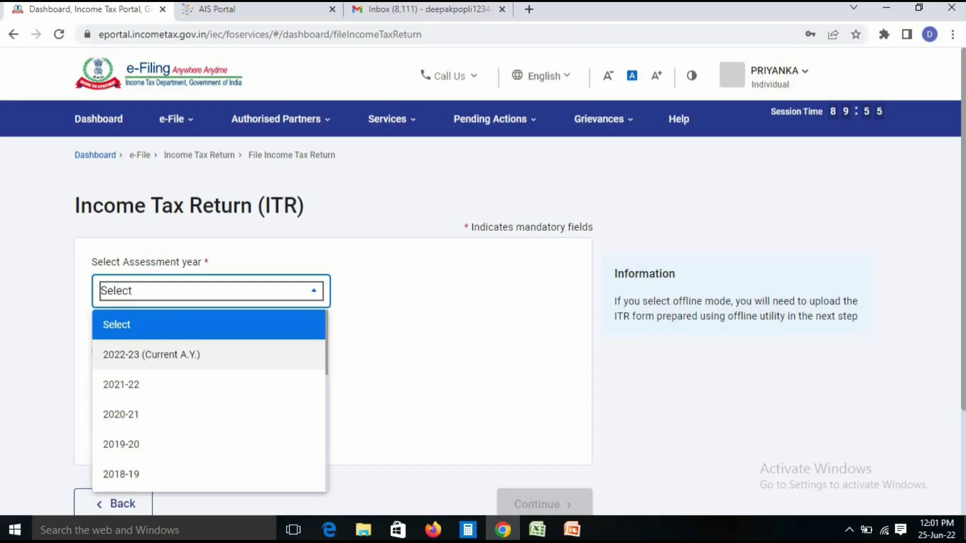
click(236, 355)
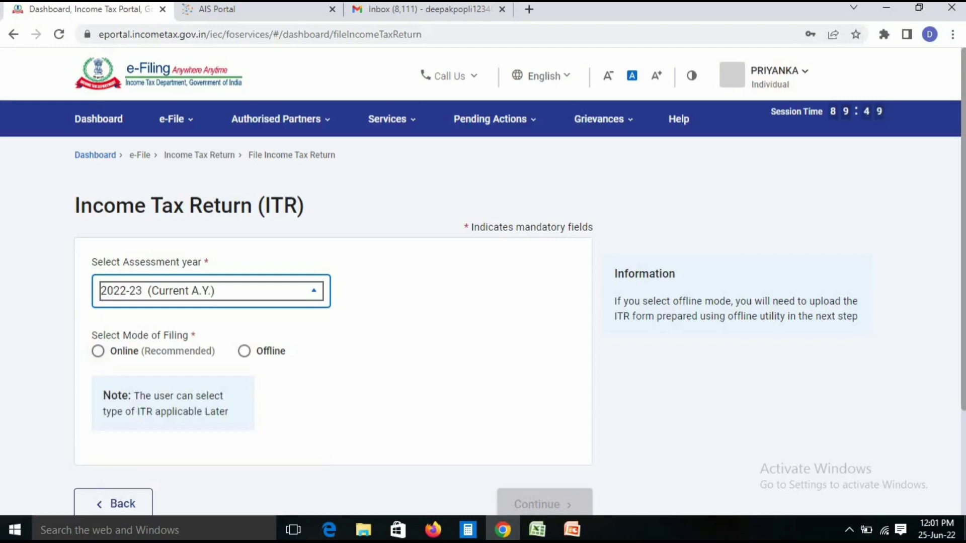
click(98, 351)
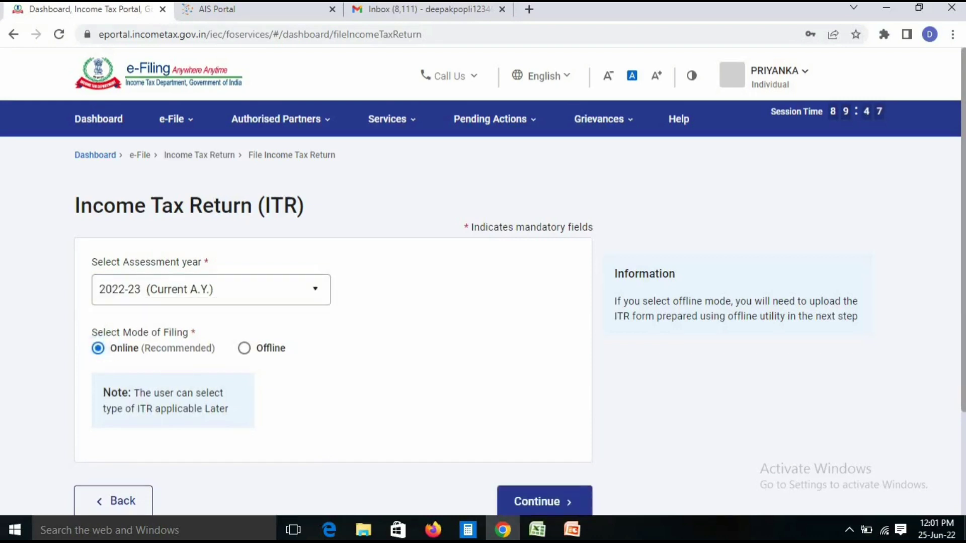
click(544, 502)
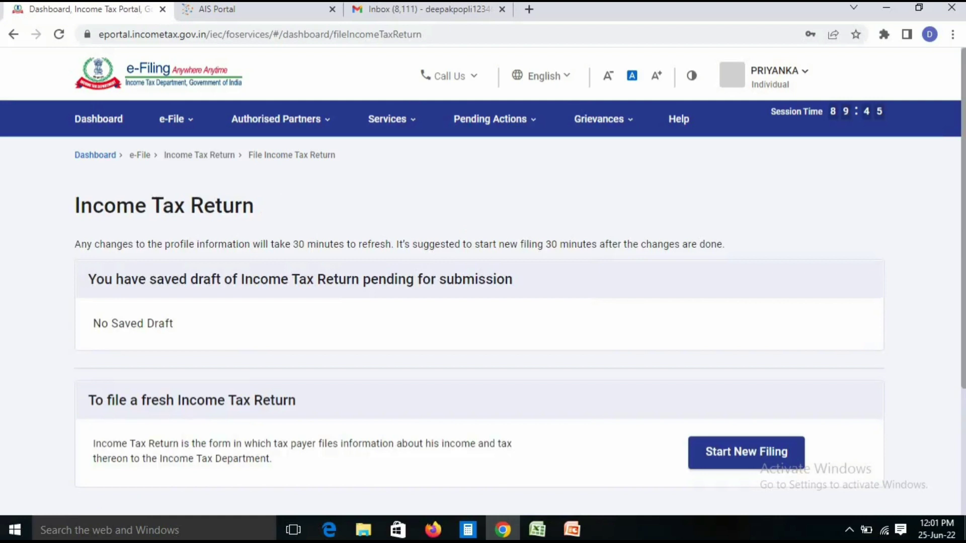
click(746, 452)
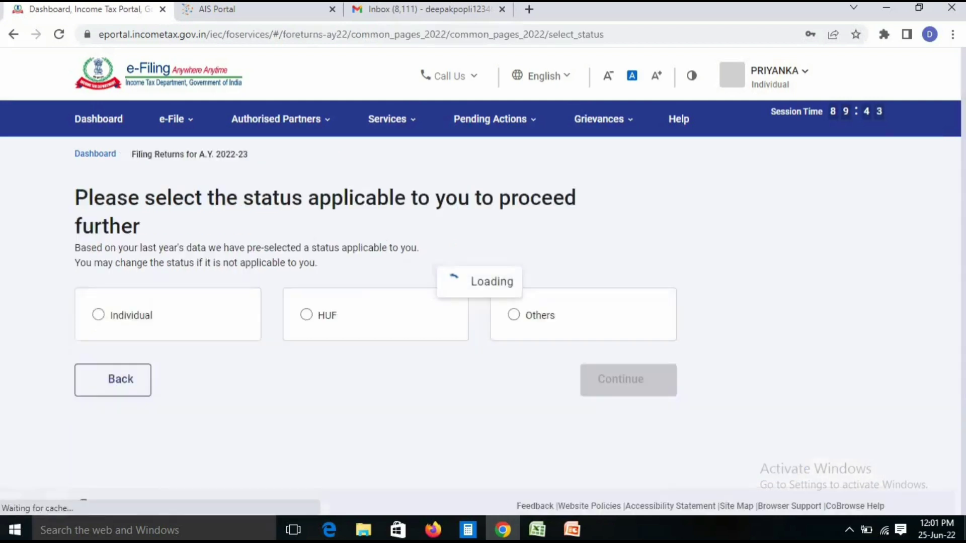
Choose Individual as the filing status and ITR-2 as the return form
click(98, 315)
click(629, 380)
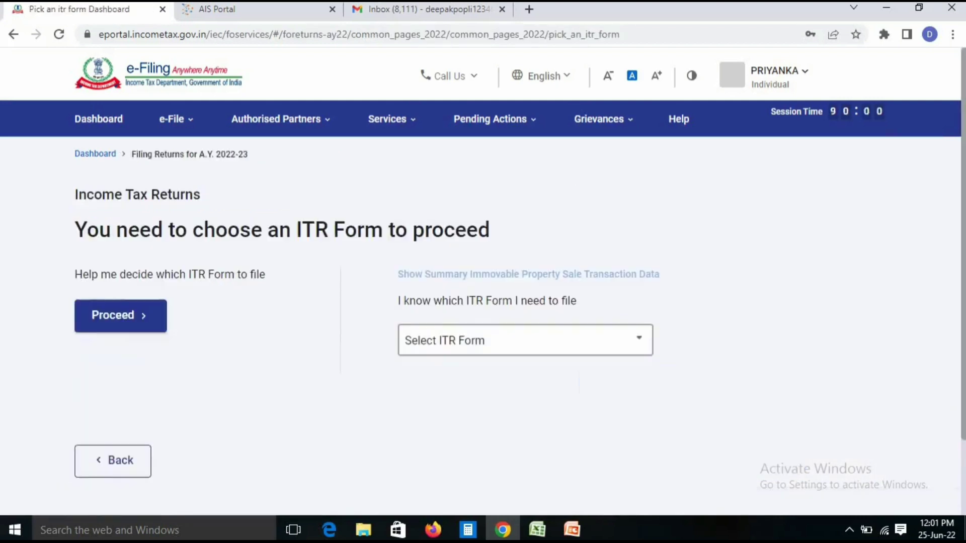
click(526, 341)
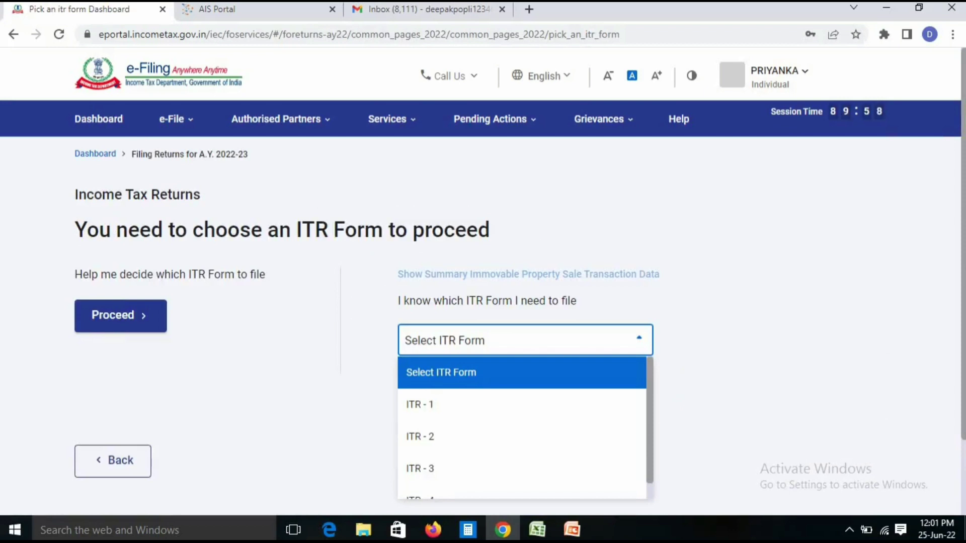
scroll(523, 428, down, 1)
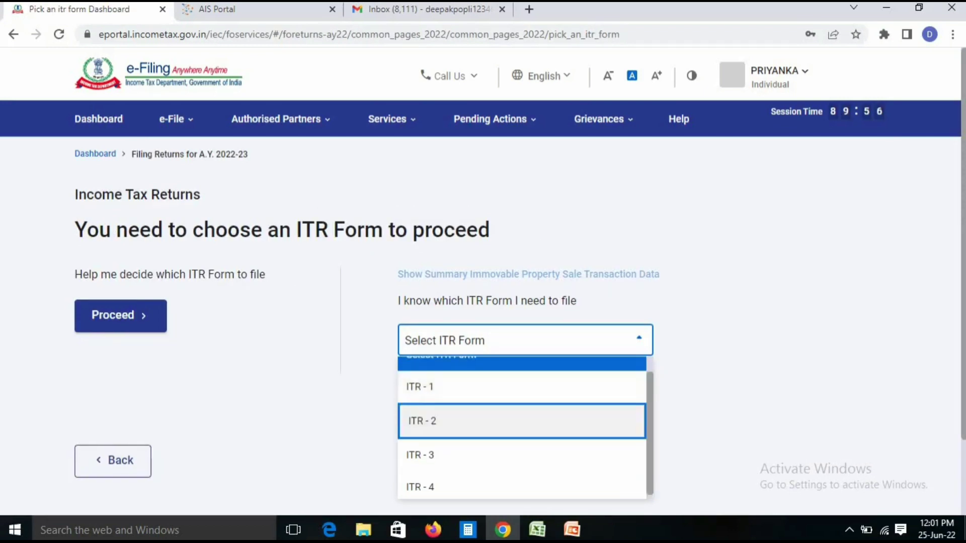
key(Return)
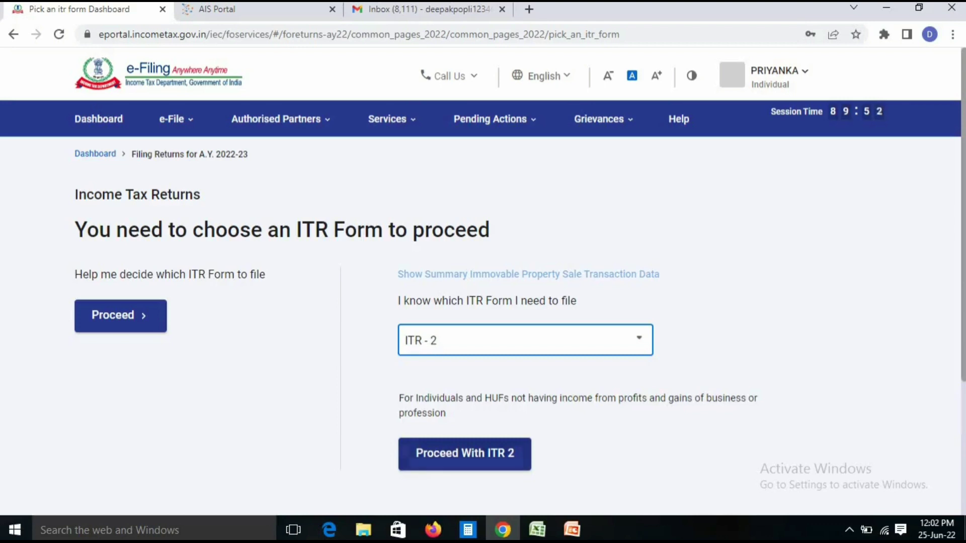
key(space)
key(Down)
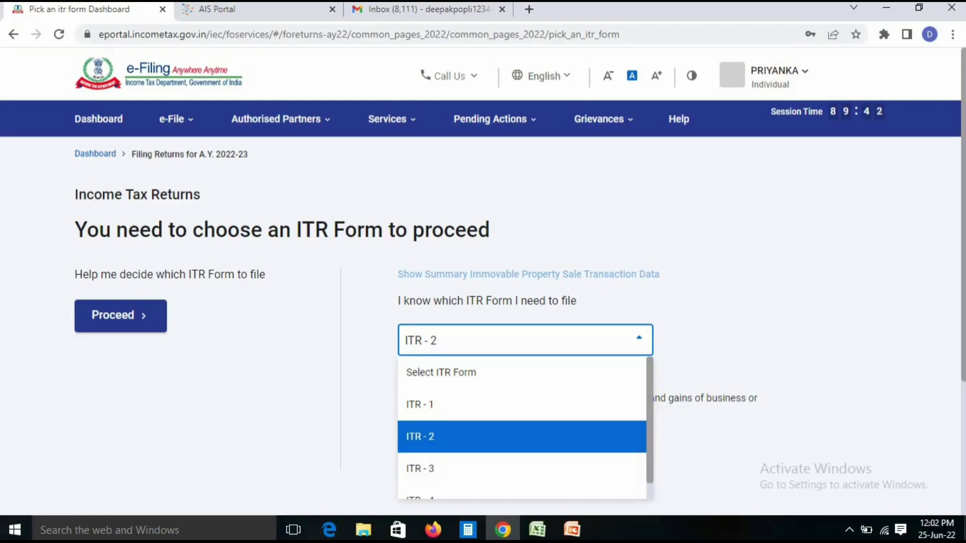
click(452, 436)
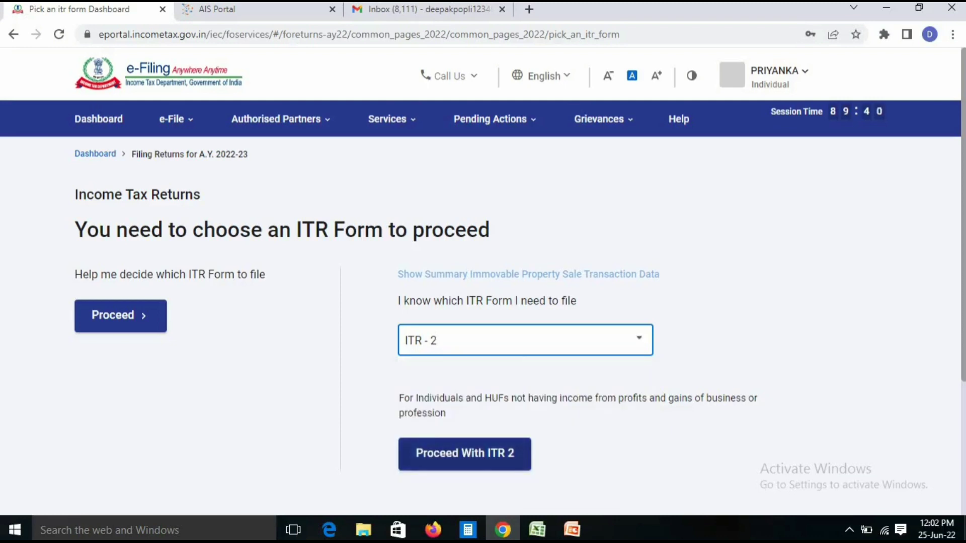
click(464, 453)
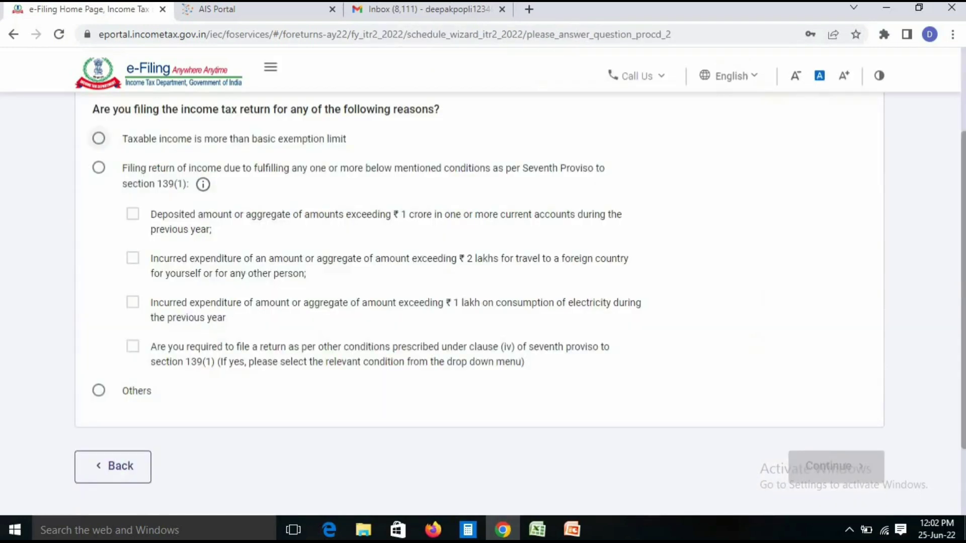
Give 'taxable income exceeds the basic exemption limit' as the reason for filing
click(98, 138)
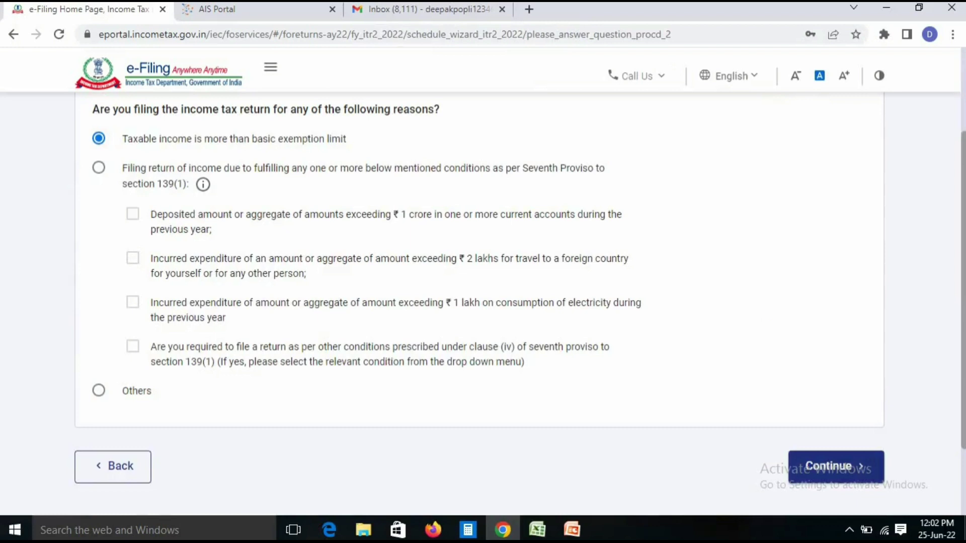
click(836, 467)
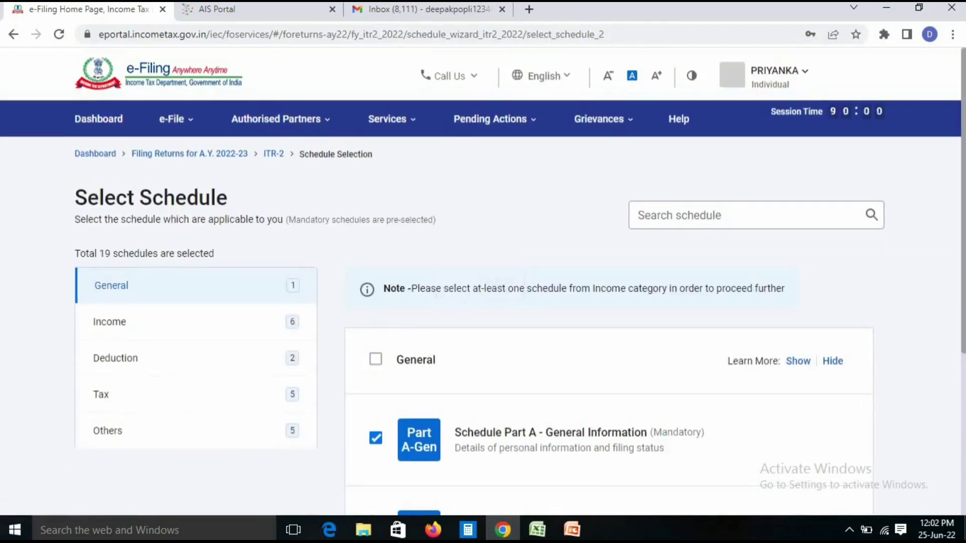
scroll(518, 282, down, 3)
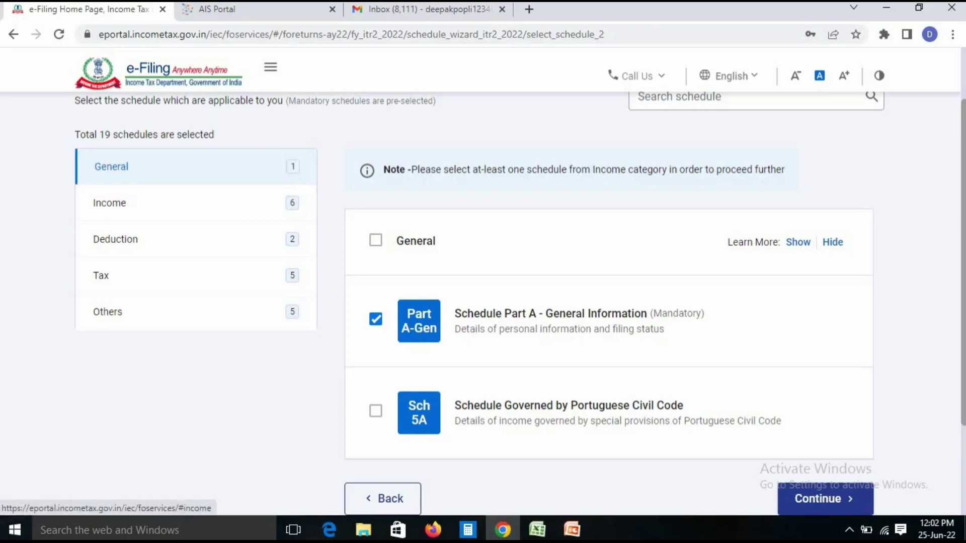
Review the Income schedules, leaving Schedule Exempt Income unselected
click(109, 203)
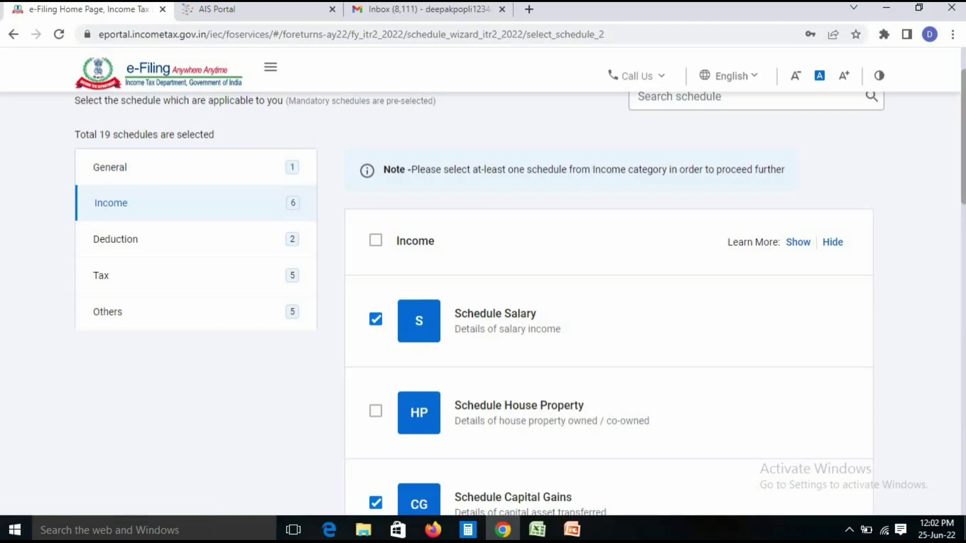
scroll(519, 302, down, 5)
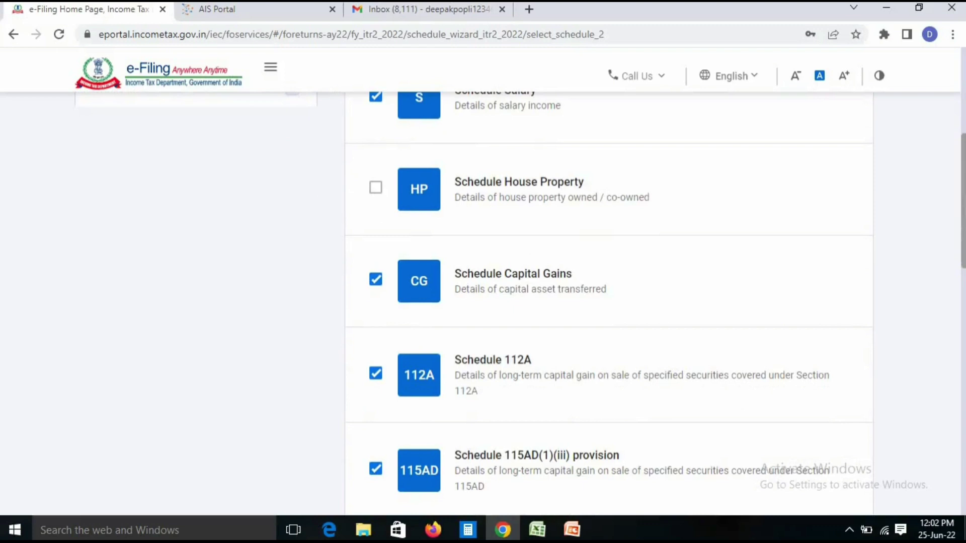
scroll(609, 302, down, 8)
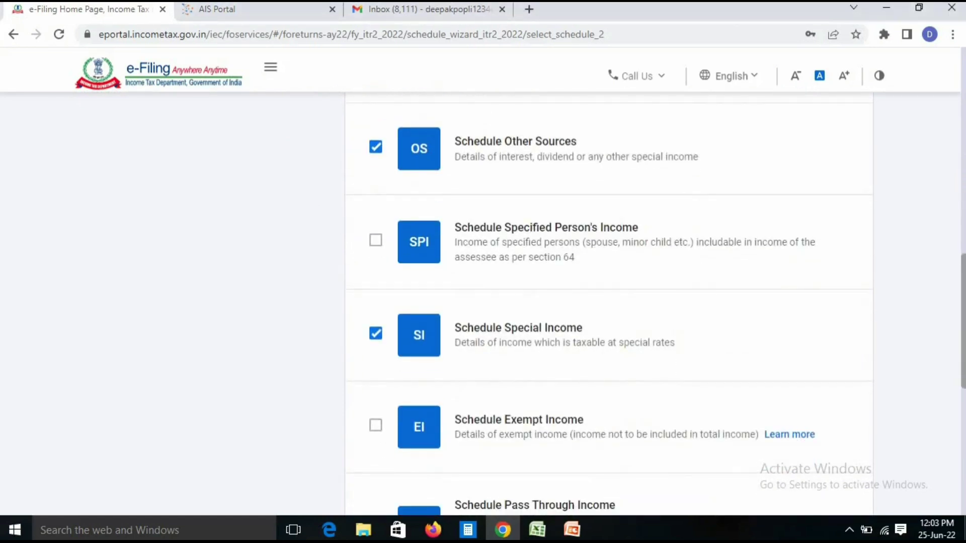
click(375, 333)
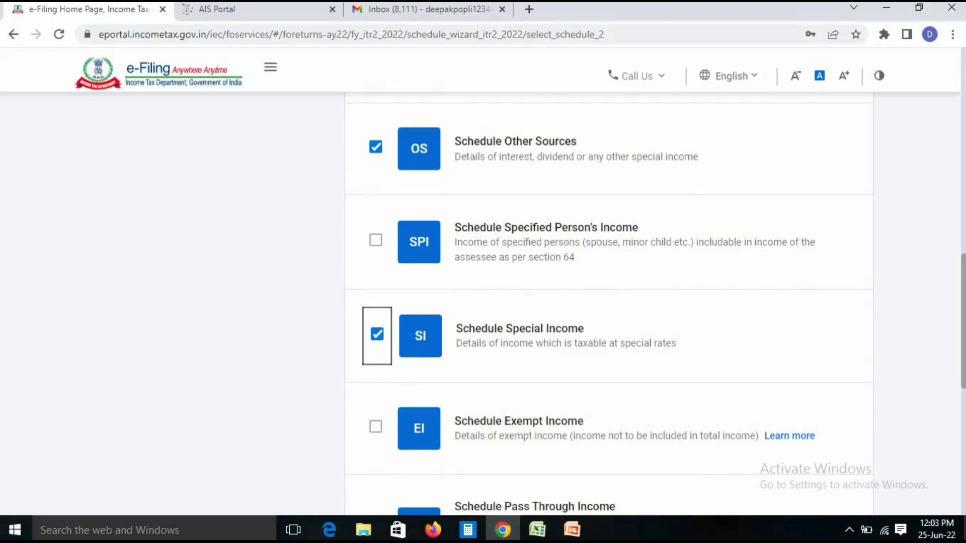
scroll(609, 302, down, 6)
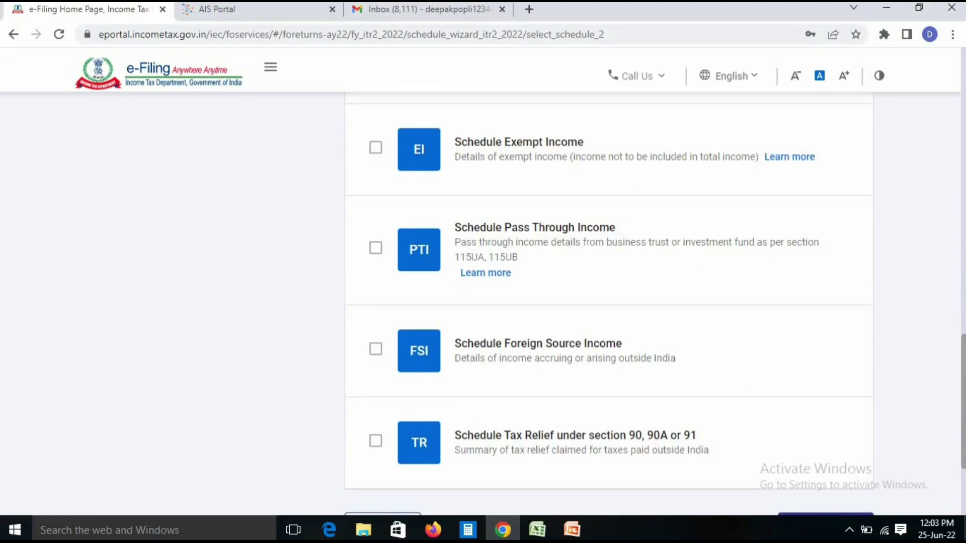
click(376, 147)
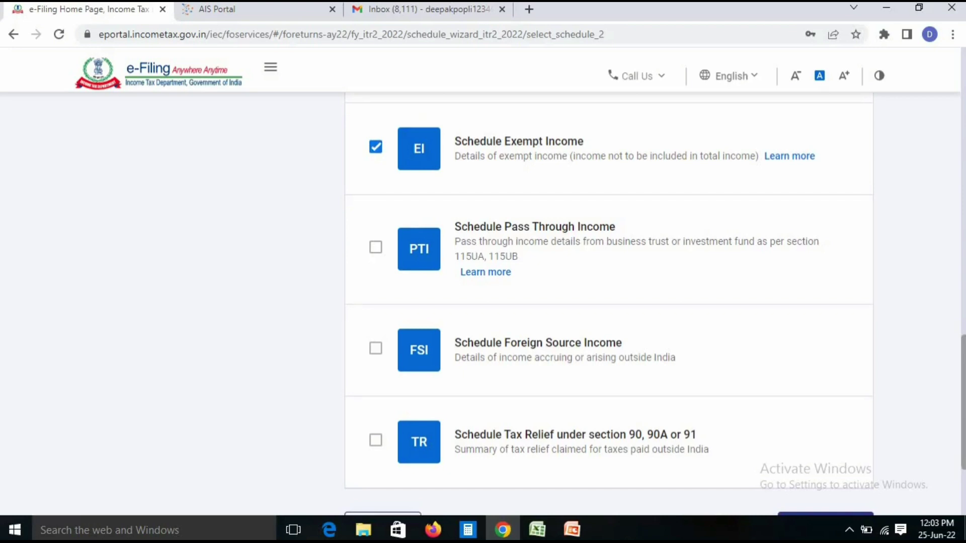
click(376, 147)
scroll(608, 302, down, 3)
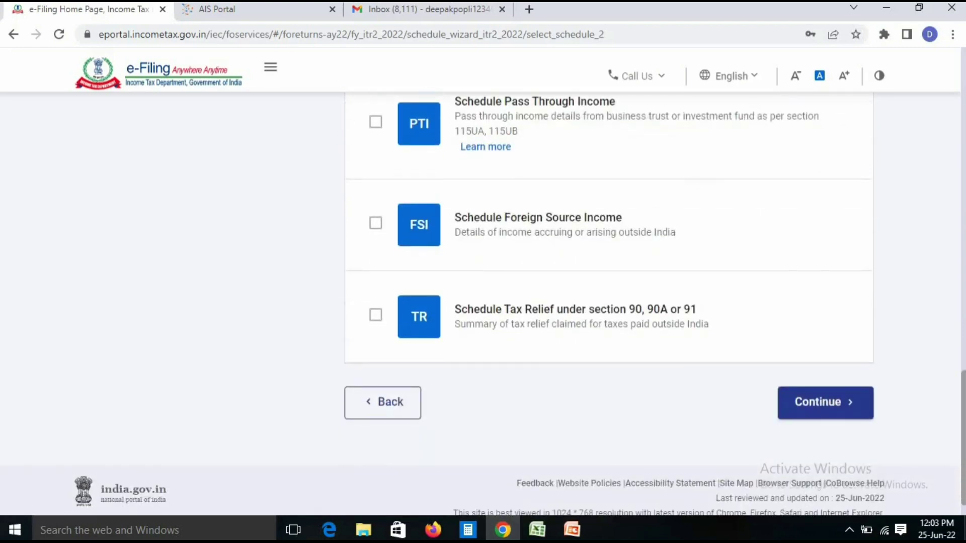
scroll(196, 272, up, 15)
click(196, 272)
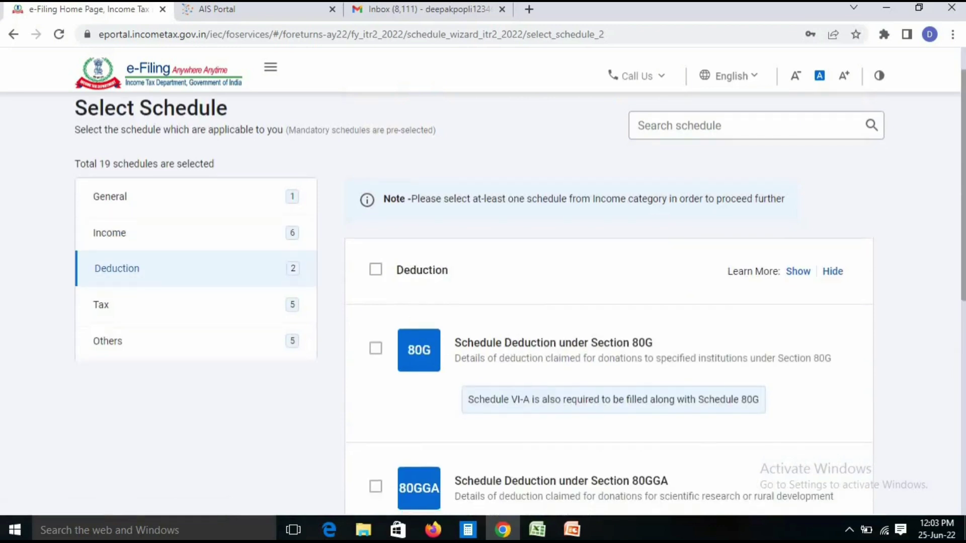
Review the Deduction and Tax schedule lists
scroll(520, 304, down, 3)
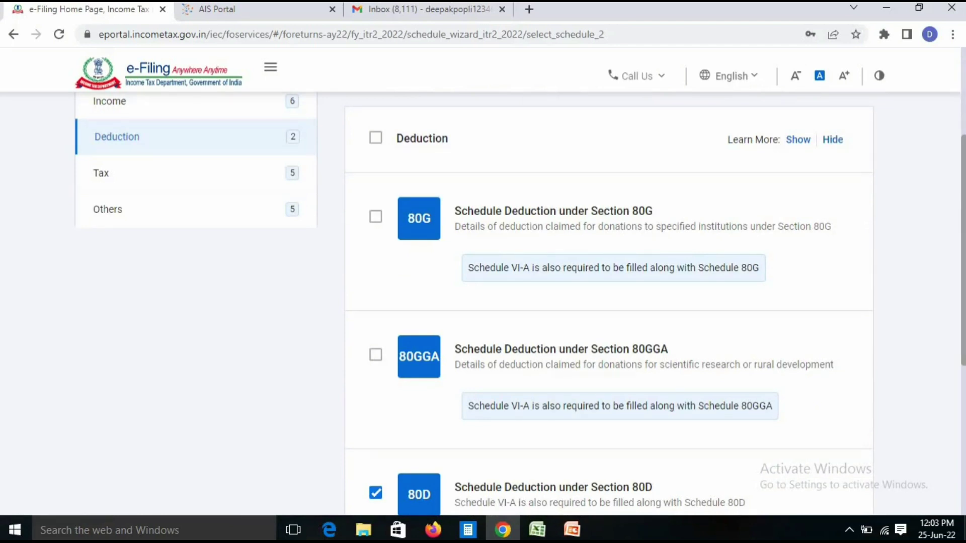
scroll(520, 303, down, 5)
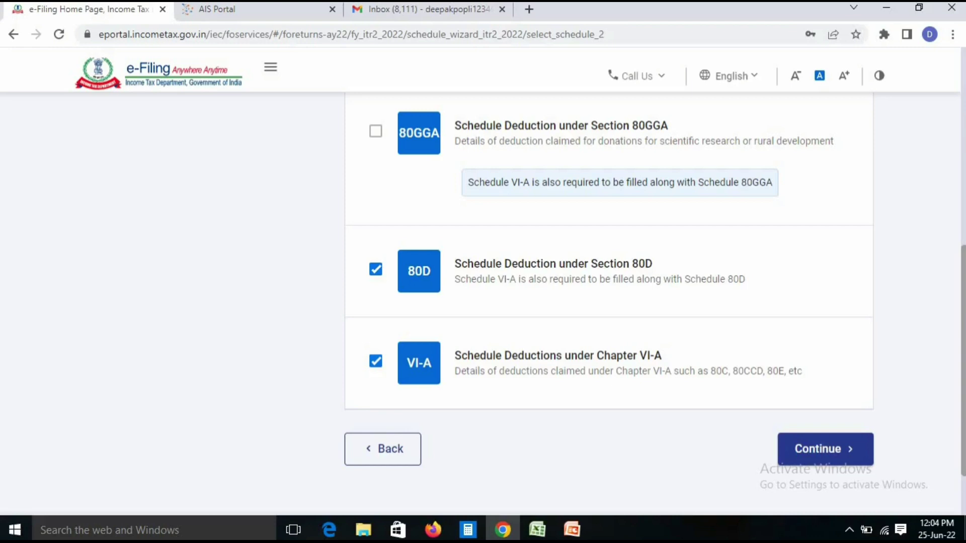
scroll(609, 302, up, 5)
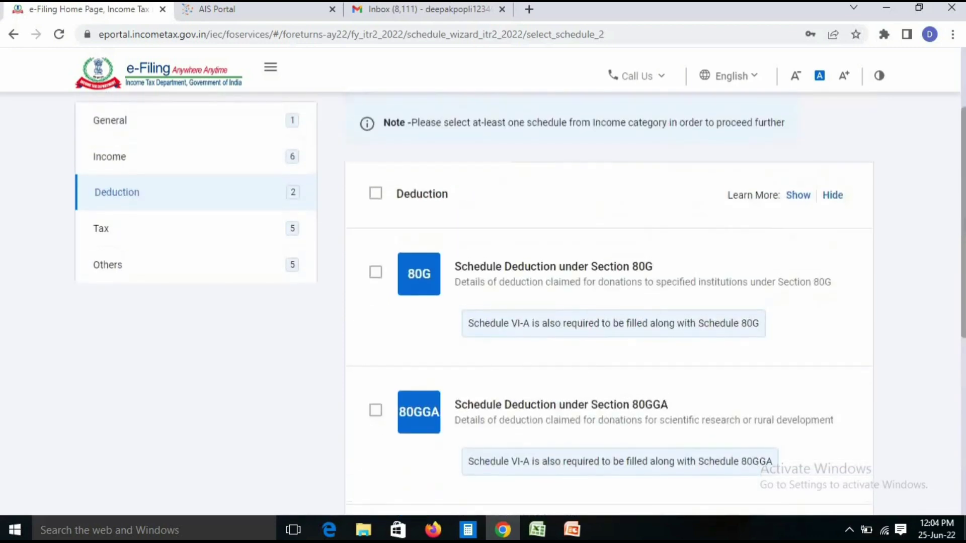
click(103, 229)
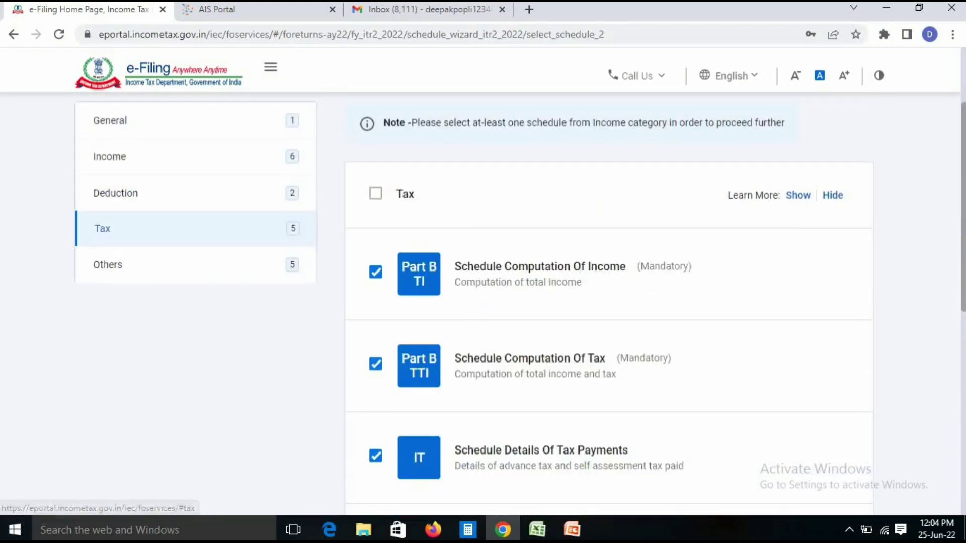
scroll(609, 302, down, 5)
scroll(609, 301, up, 5)
scroll(609, 302, down, 4)
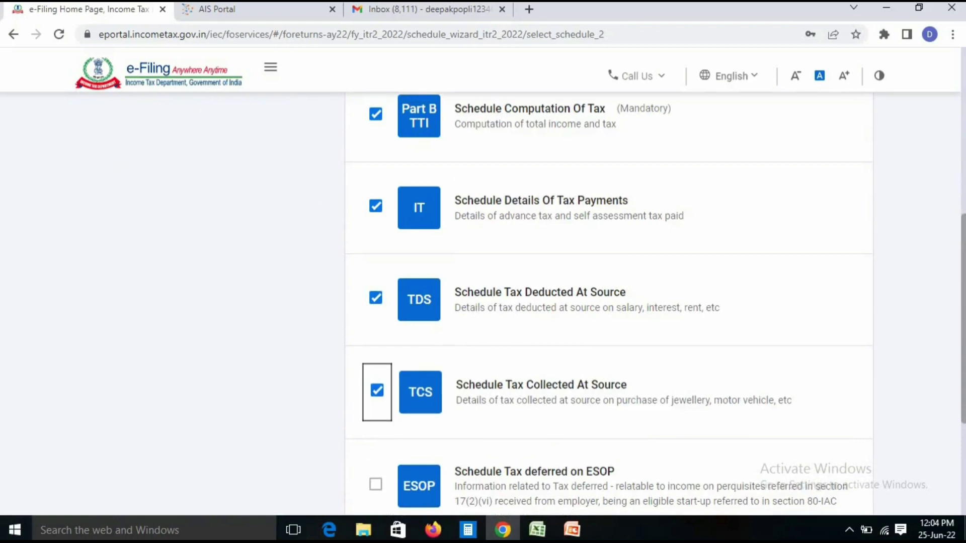
scroll(609, 302, up, 5)
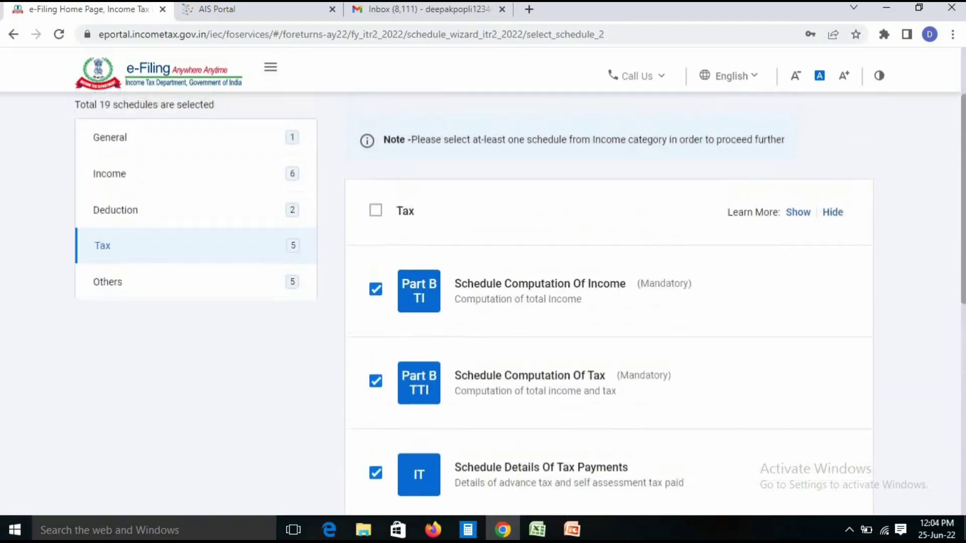
Review the Others schedules and confirm the 19-schedule selection past the note
click(108, 285)
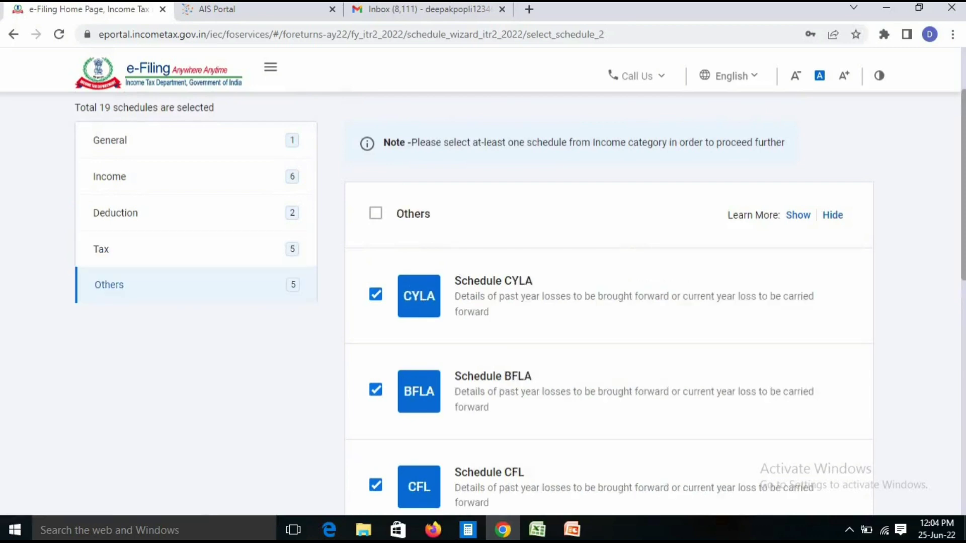
scroll(609, 302, down, 10)
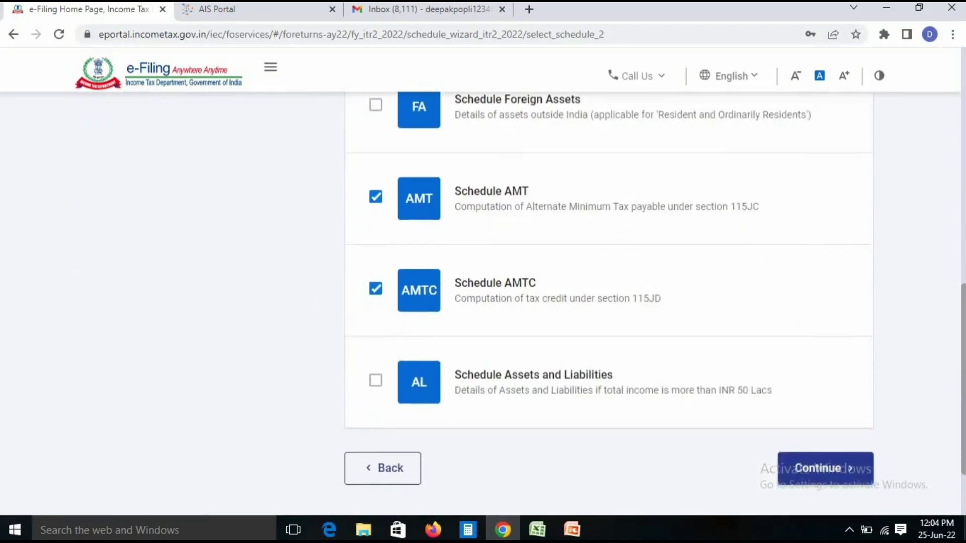
click(825, 468)
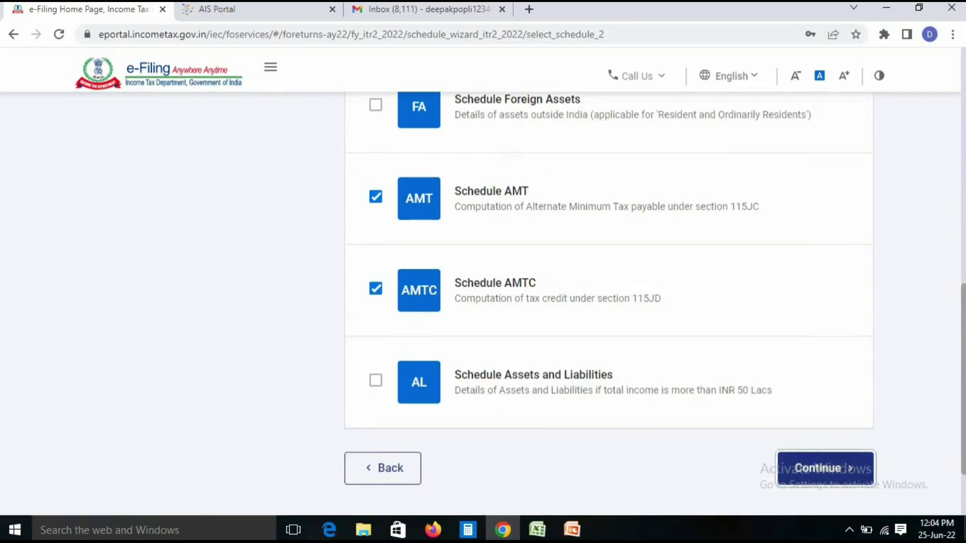
click(637, 357)
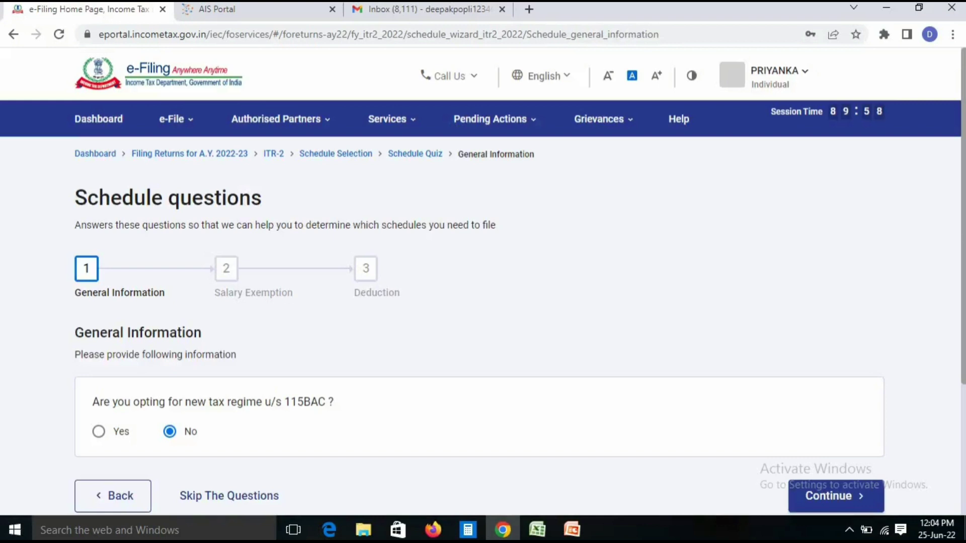
Keep No for the section 115BAC new tax regime and continue
scroll(483, 302, down, 2)
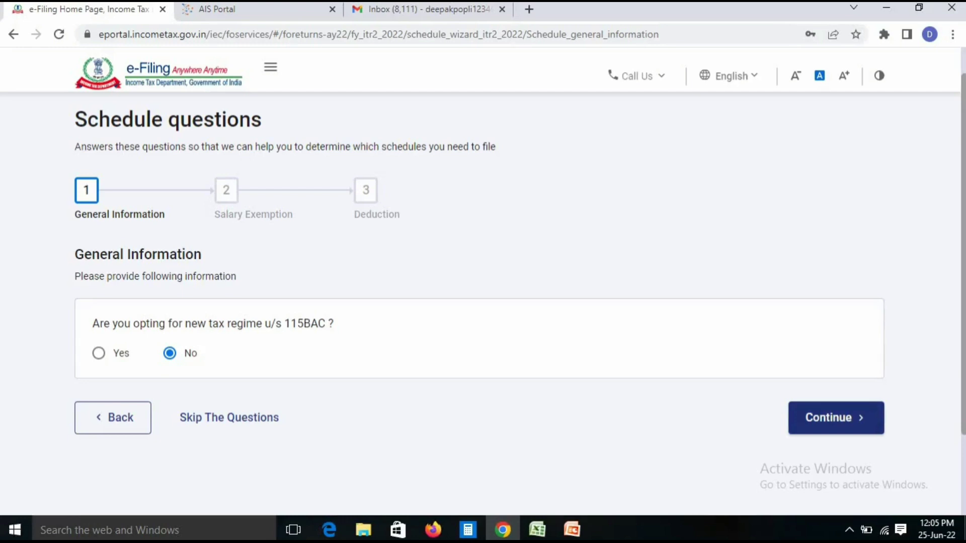
click(836, 417)
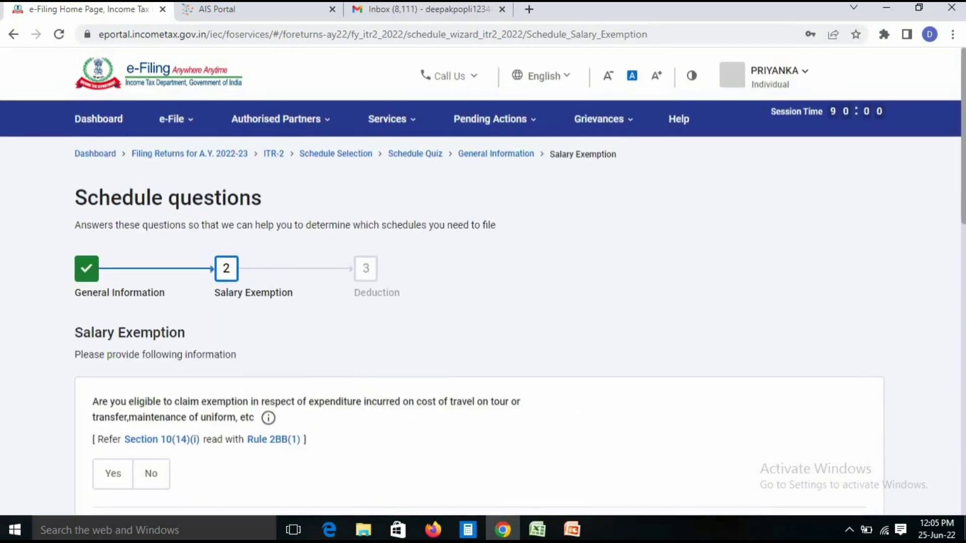
Decline the travel/uniform, special compensatory allowance and House Rent Allowance exemptions
scroll(483, 302, down, 5)
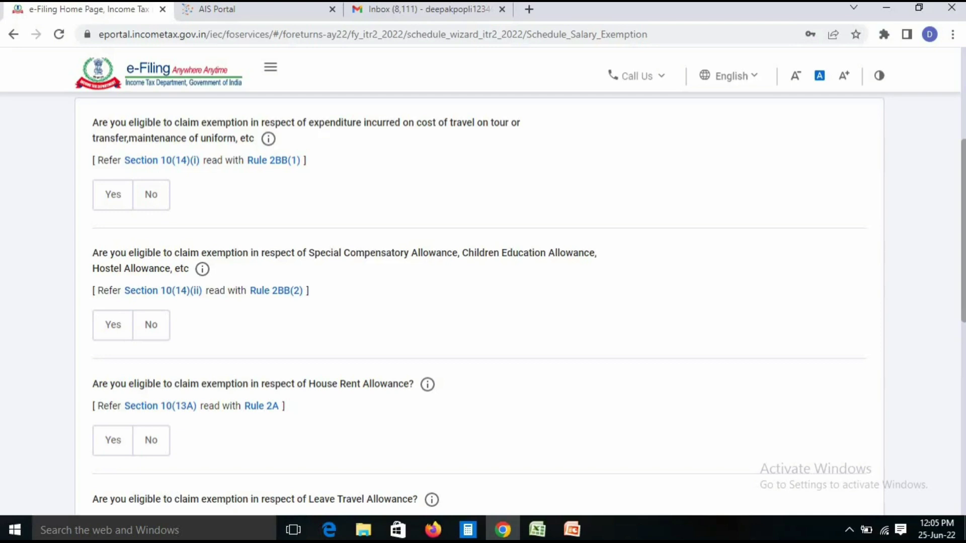
click(151, 195)
click(151, 325)
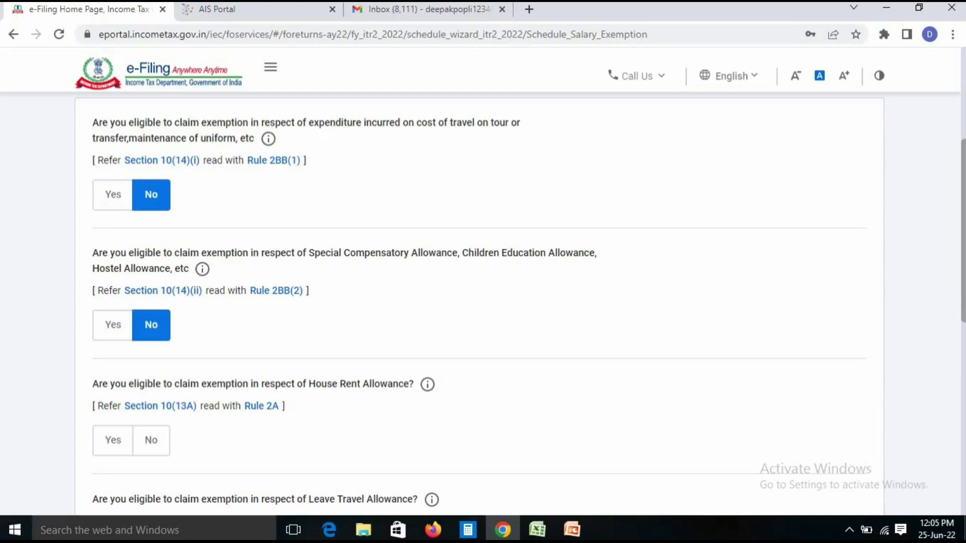
click(151, 440)
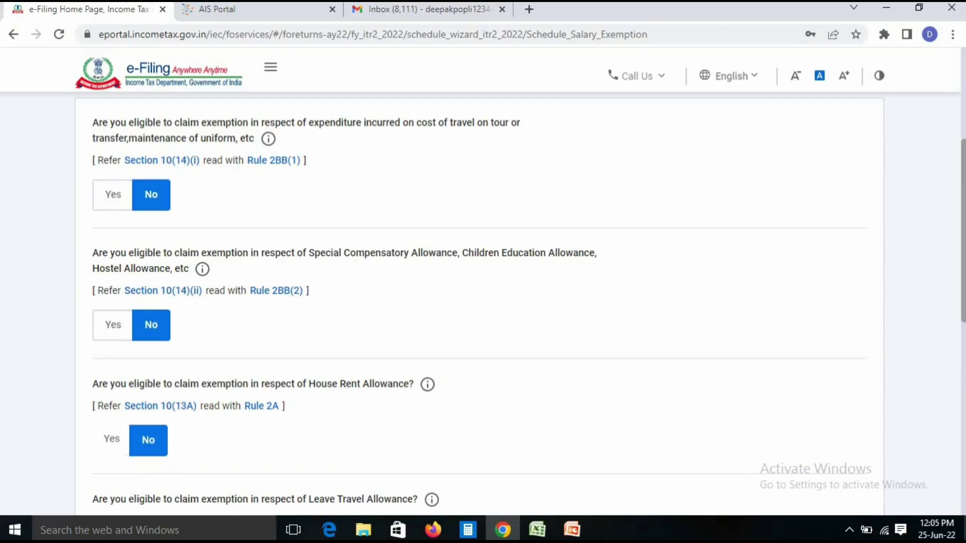
click(113, 440)
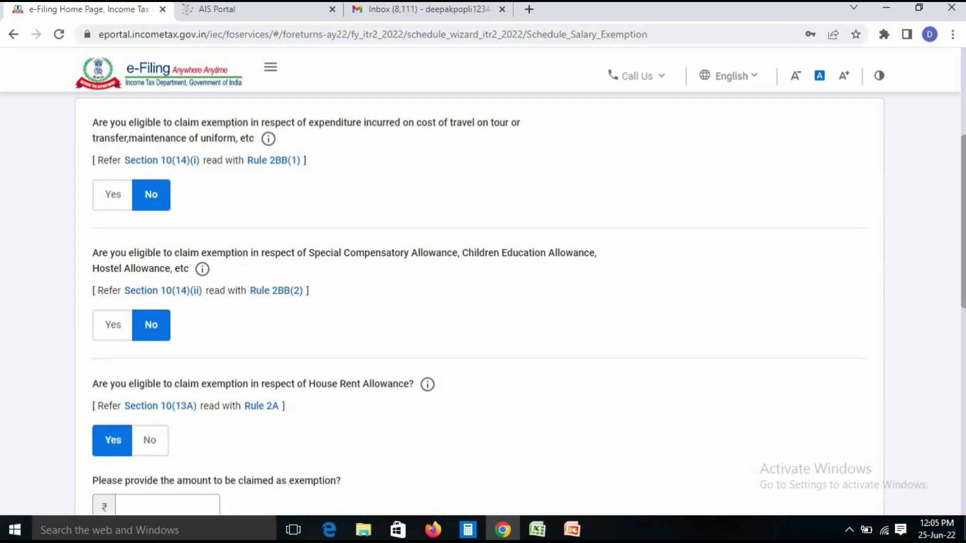
scroll(209, 360, down, 3)
click(210, 360)
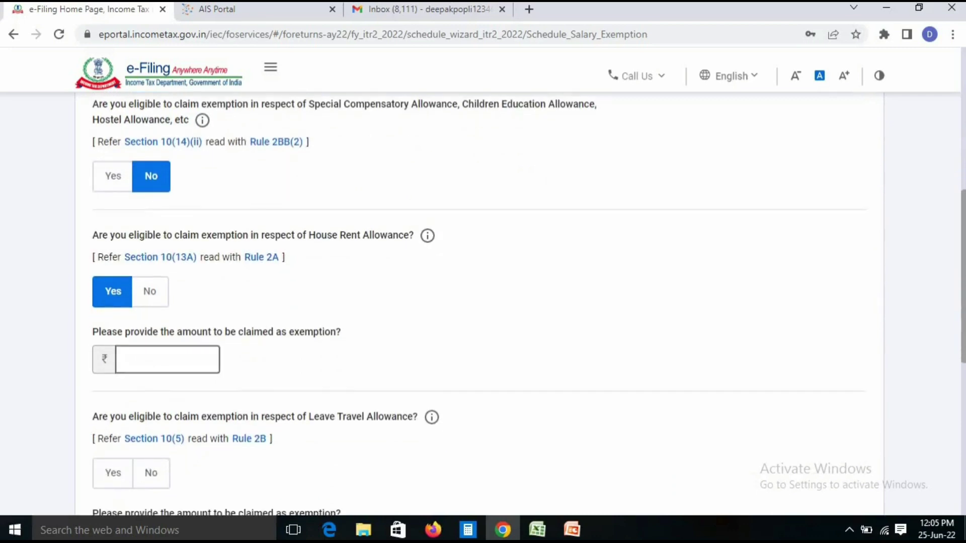
click(150, 292)
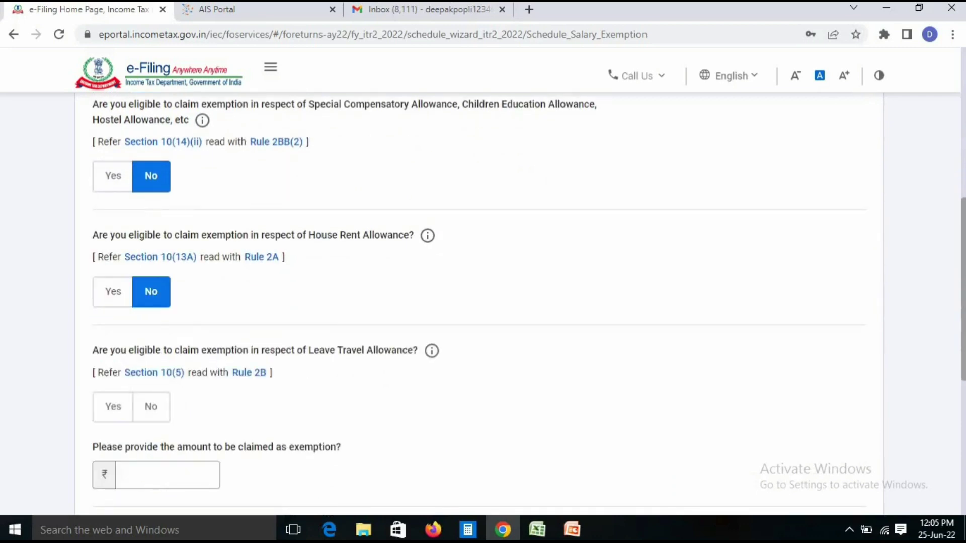
Decline the Leave Travel Allowance and any other salary exemption
scroll(478, 302, down, 2)
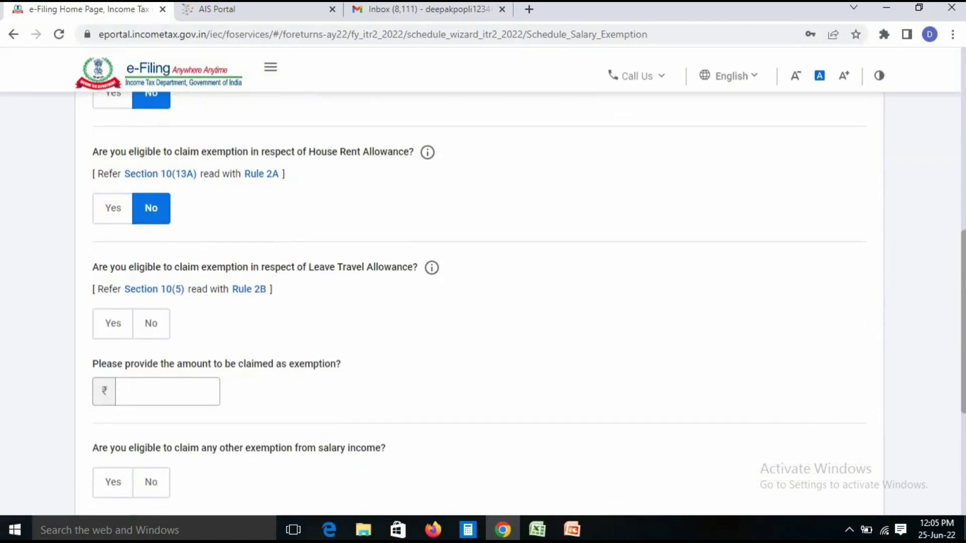
scroll(478, 302, down, 3)
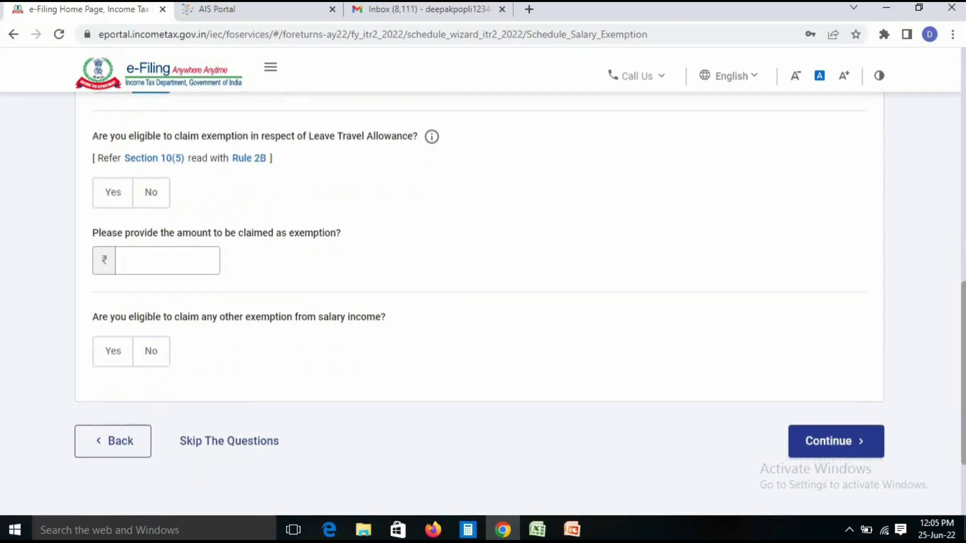
click(151, 193)
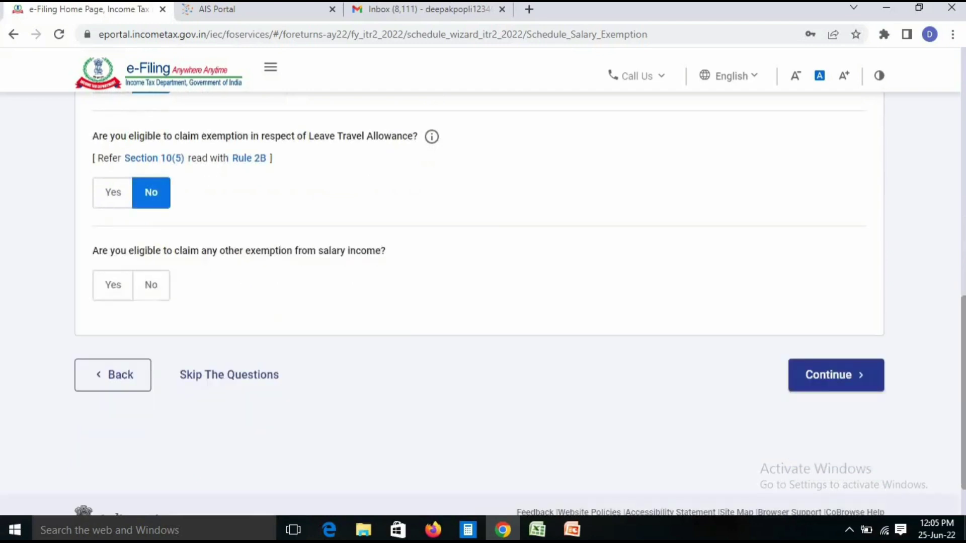
click(151, 284)
click(836, 375)
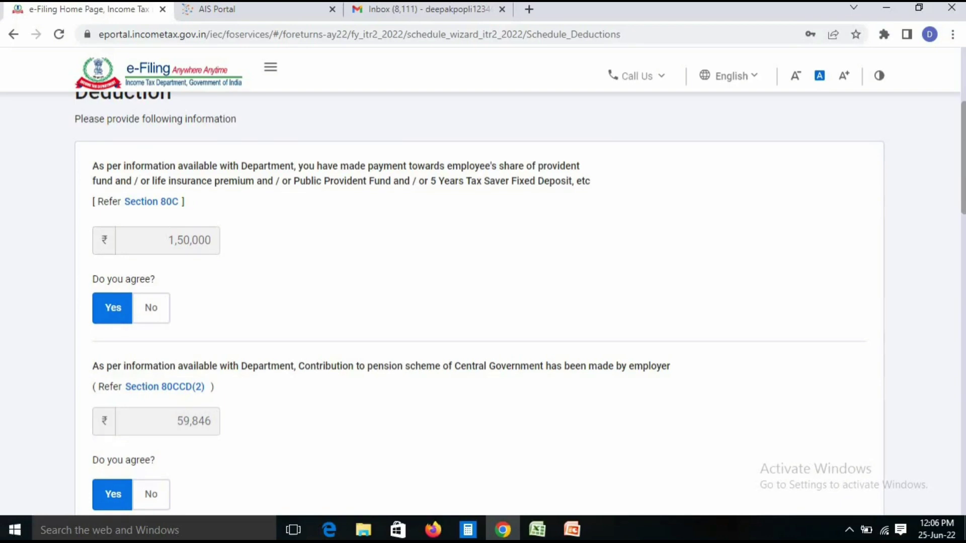
Keep the department's 80CCD(2) deduction of 59,846 agreed and review the remaining deductions
scroll(479, 302, down, 5)
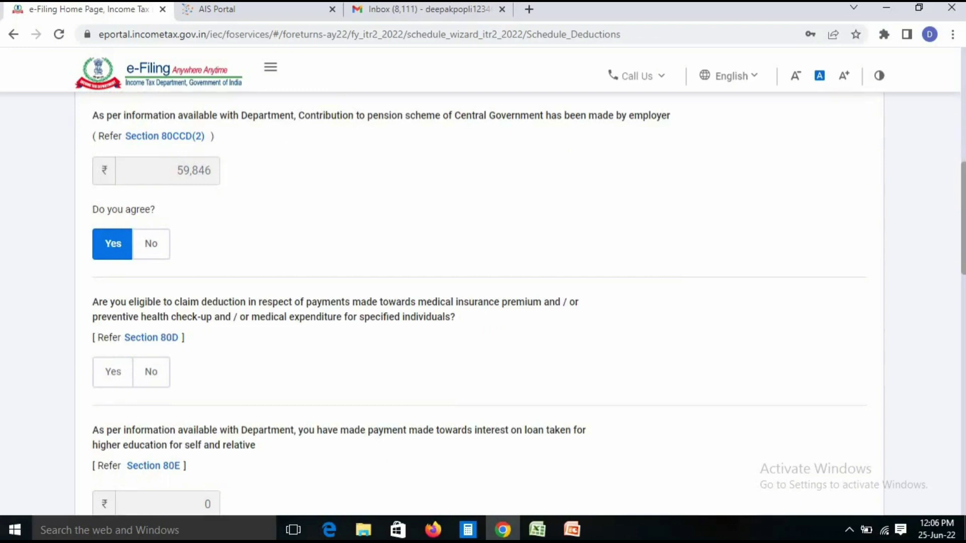
click(151, 244)
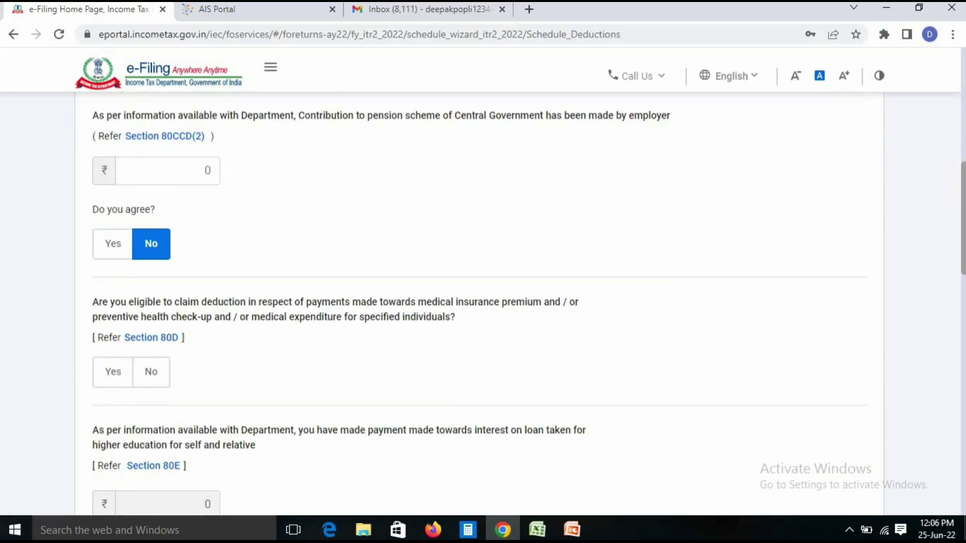
click(112, 244)
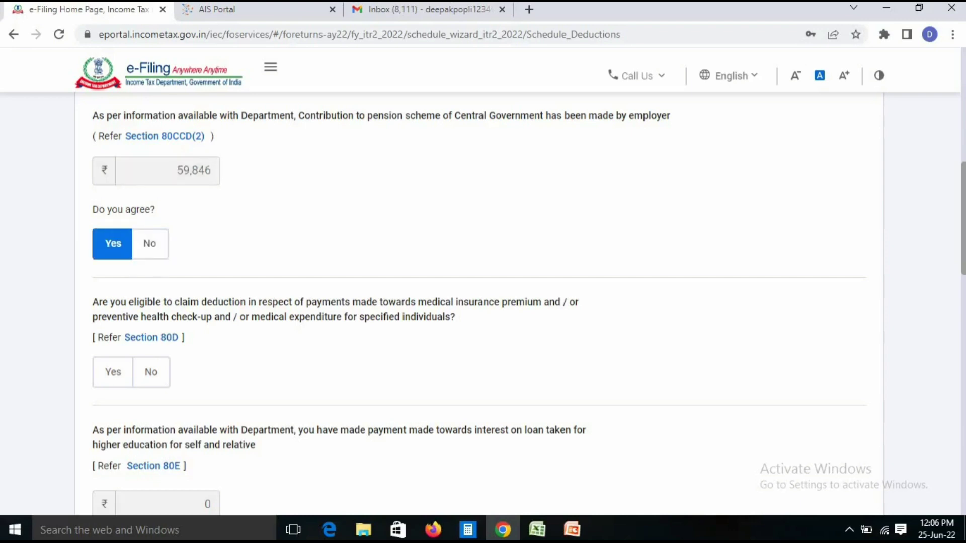
scroll(478, 302, down, 10)
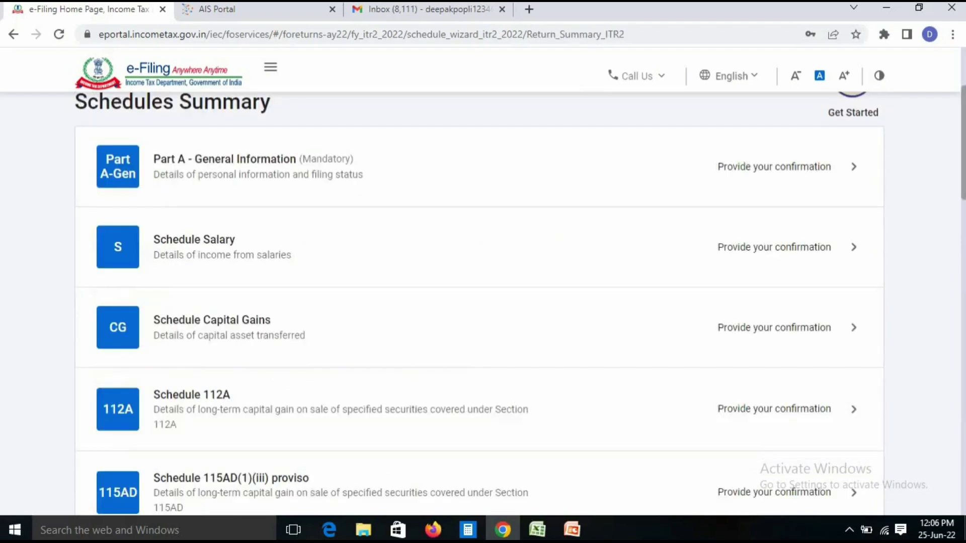
scroll(478, 302, down, 20)
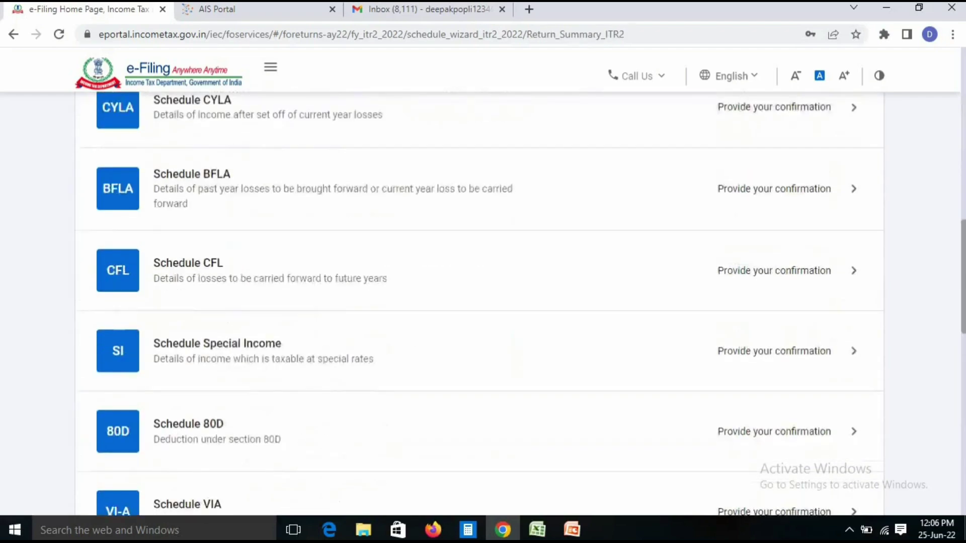
scroll(478, 302, down, 3)
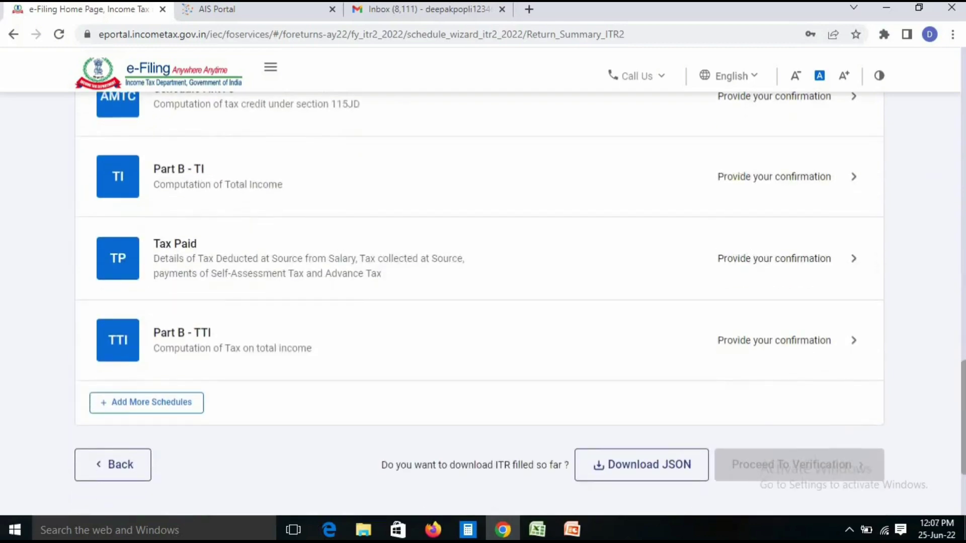
scroll(478, 302, up, 4)
scroll(478, 302, down, 4)
scroll(478, 302, up, 8)
scroll(478, 302, up, 15)
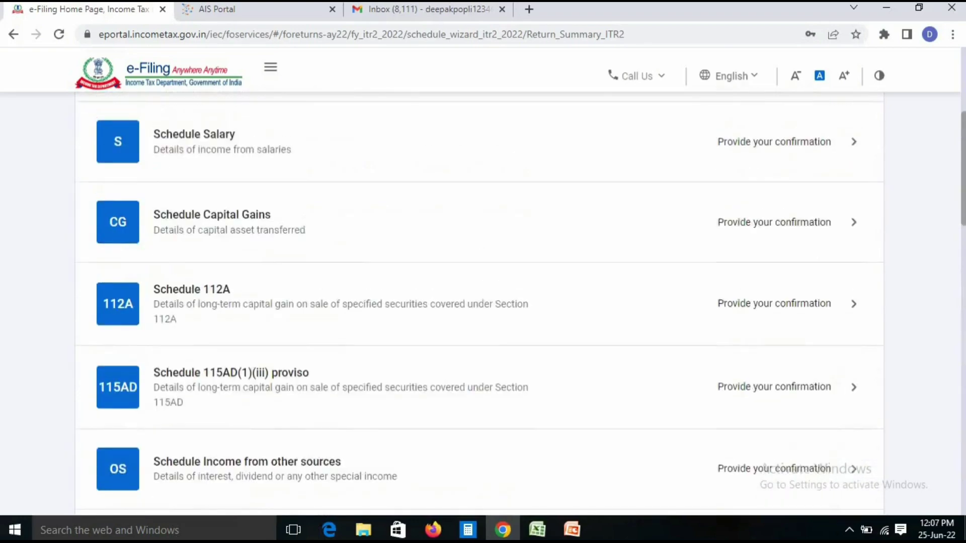
scroll(478, 302, down, 1)
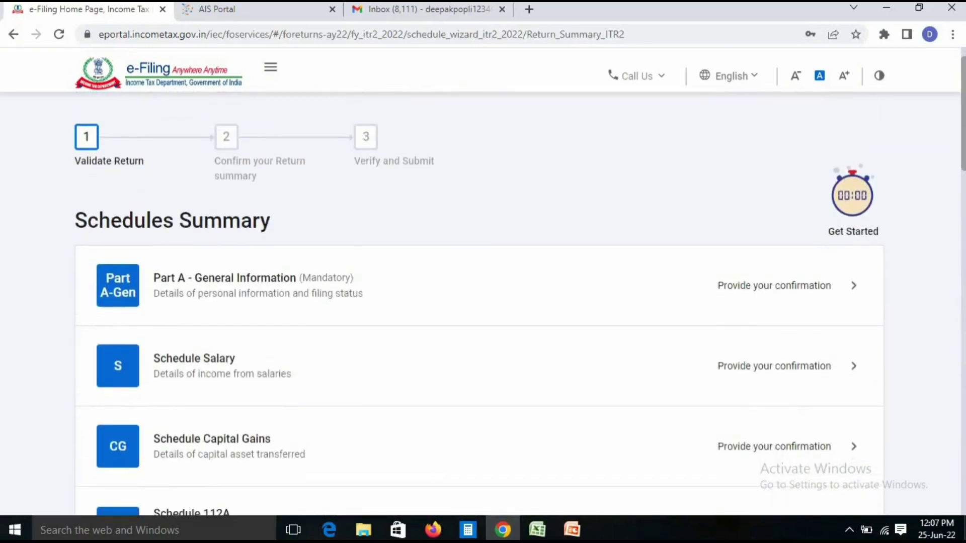
In Part A-Gen, set residential status to Resident with the 182-days-or-more condition
click(257, 286)
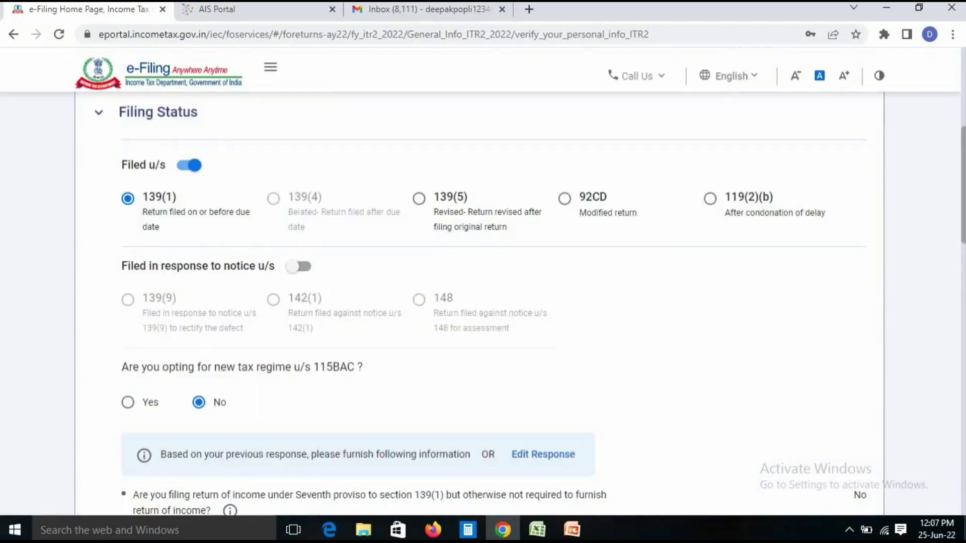
scroll(483, 302, down, 1)
scroll(483, 302, down, 5)
scroll(483, 302, down, 3)
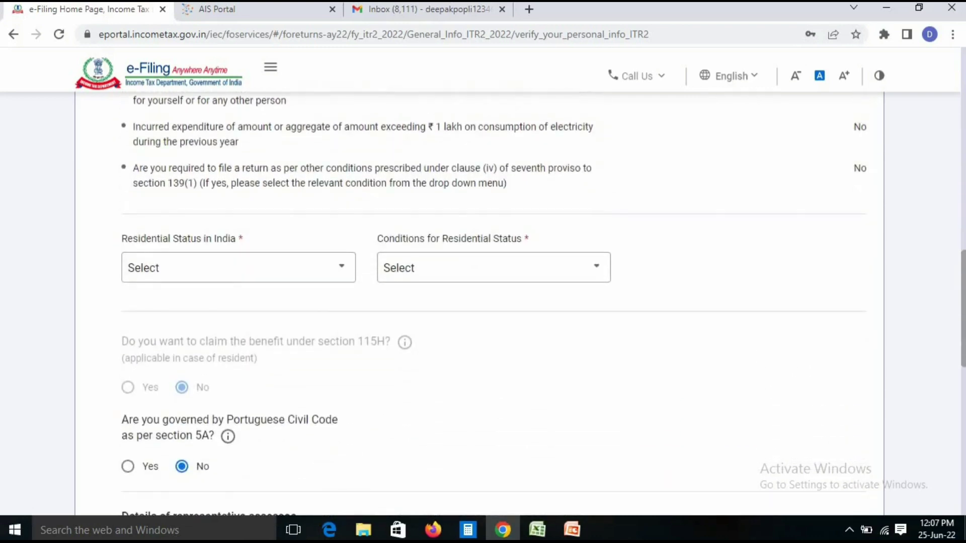
click(239, 268)
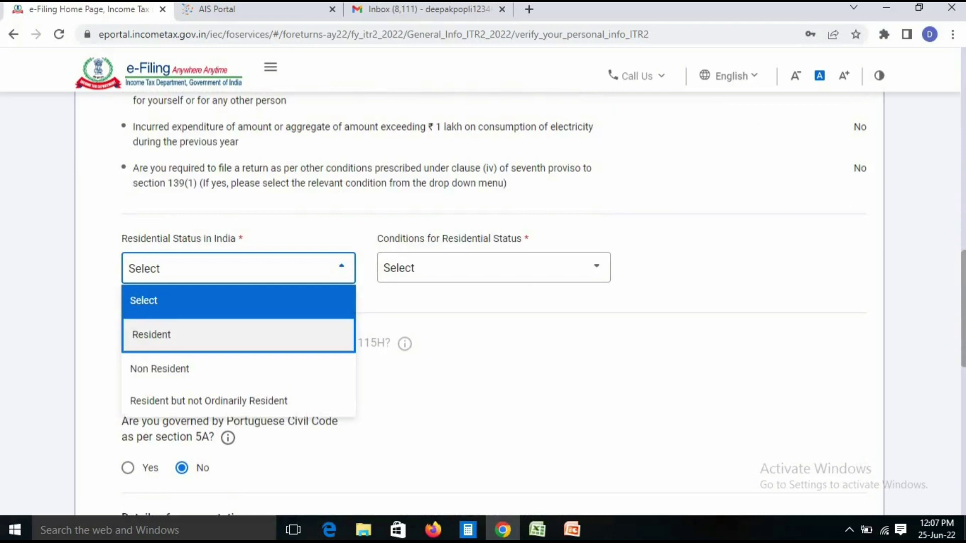
click(151, 334)
click(494, 267)
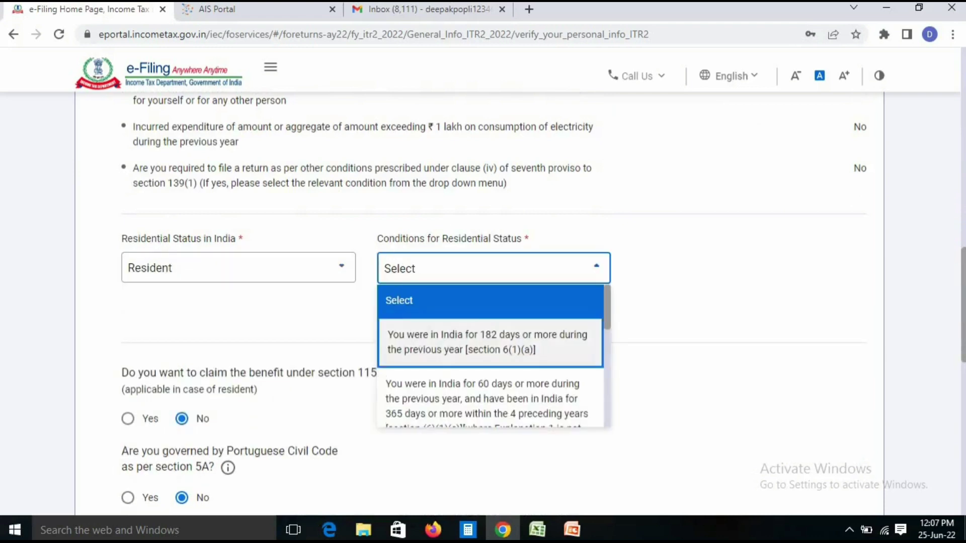
click(463, 341)
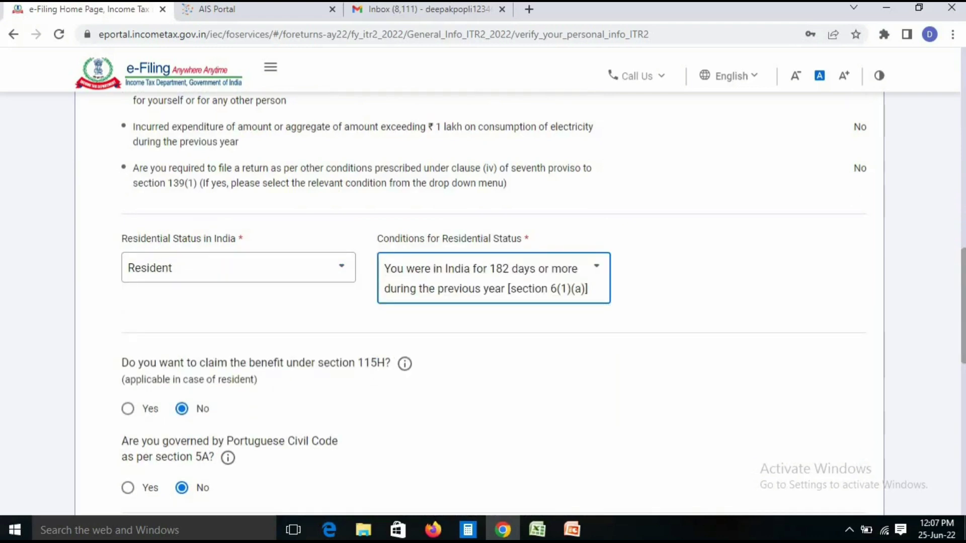
Answer No to directorship and unlisted equity shares, and confirm Part A-Gen
scroll(478, 302, down, 9)
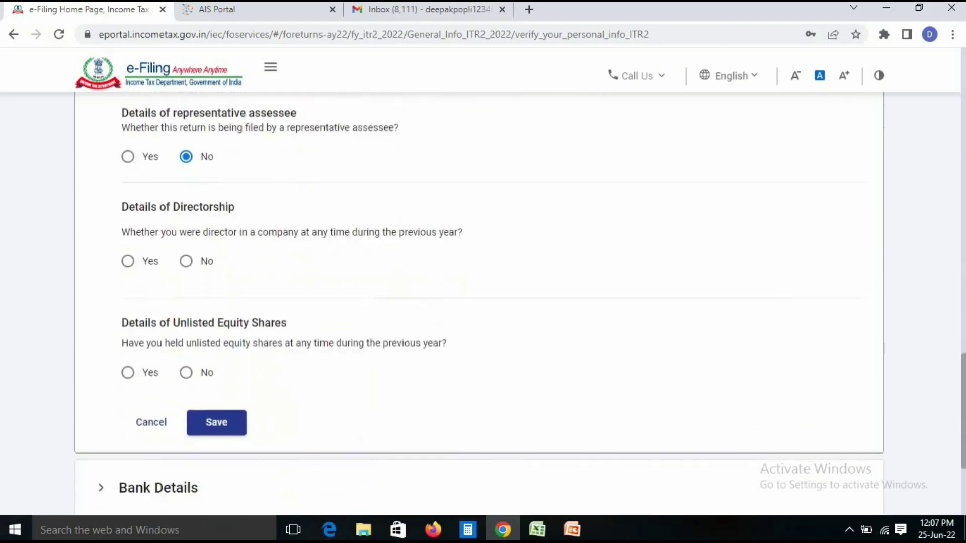
click(186, 255)
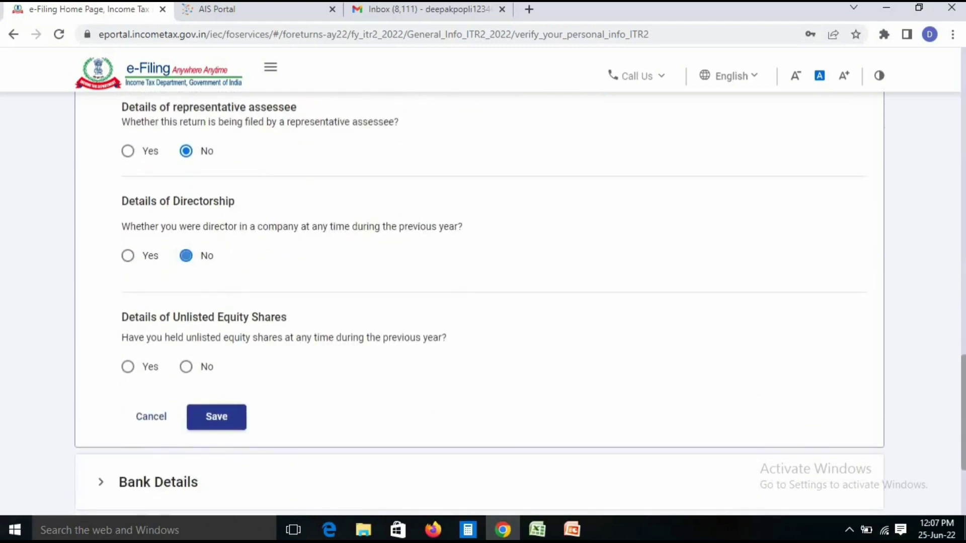
click(186, 367)
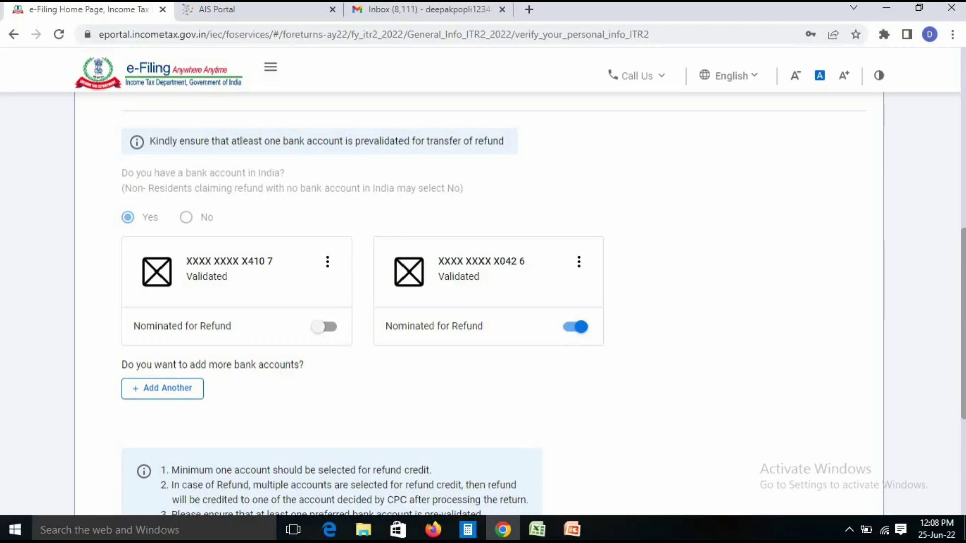
scroll(483, 302, up, 3)
scroll(483, 302, down, 4)
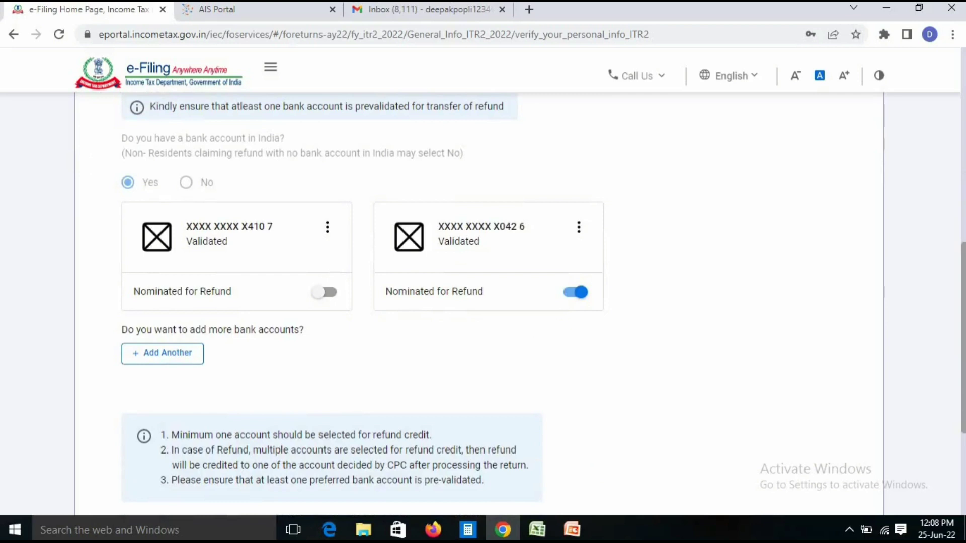
scroll(483, 302, down, 3)
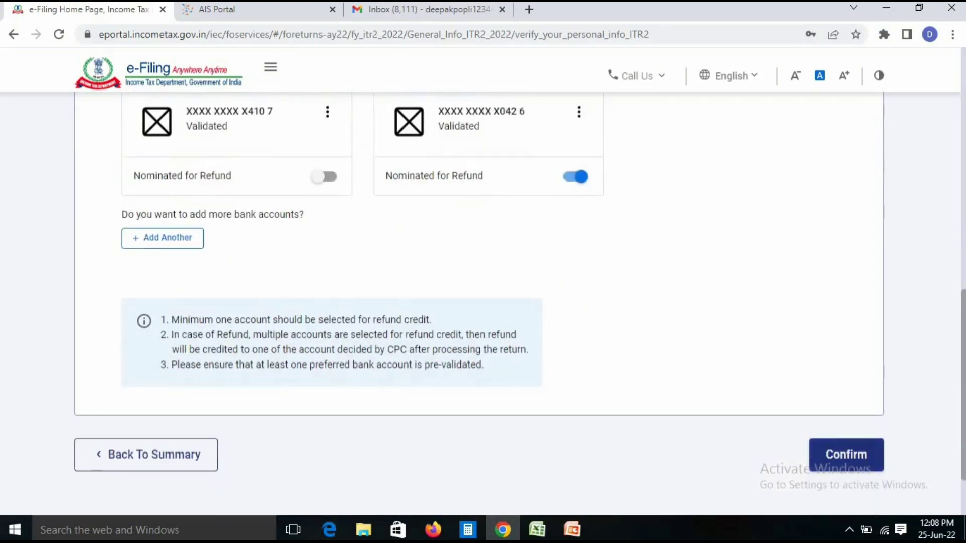
click(847, 455)
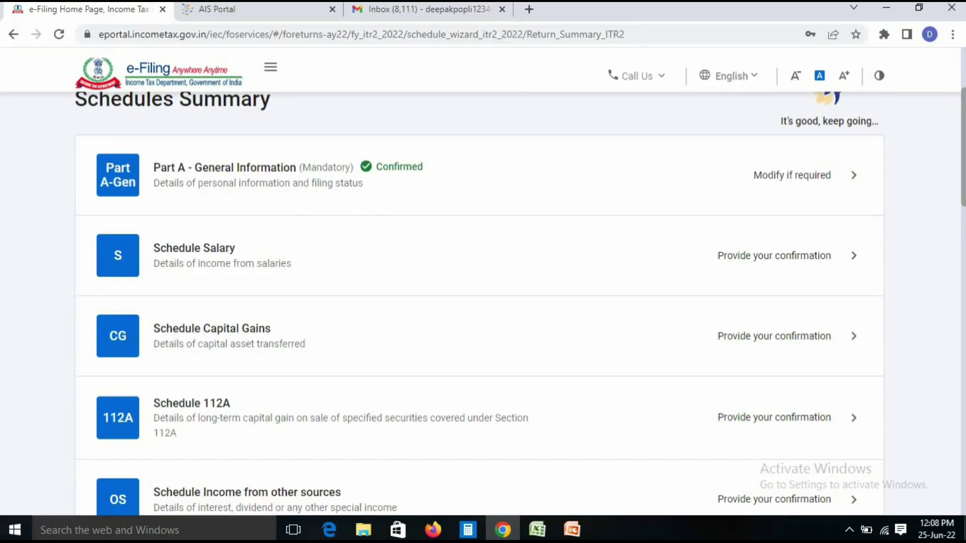
Open Schedule Salary and Employer 1's salary breakup form
click(194, 249)
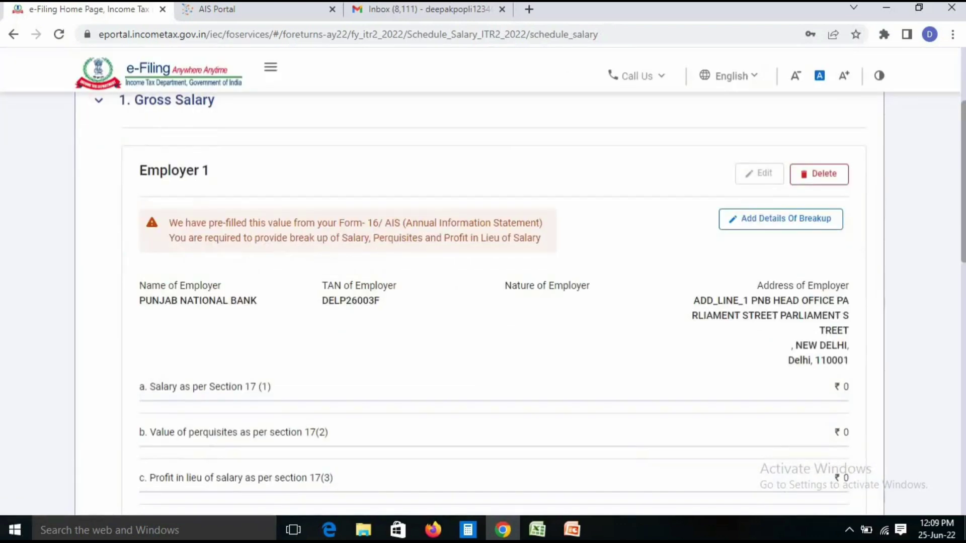
click(781, 219)
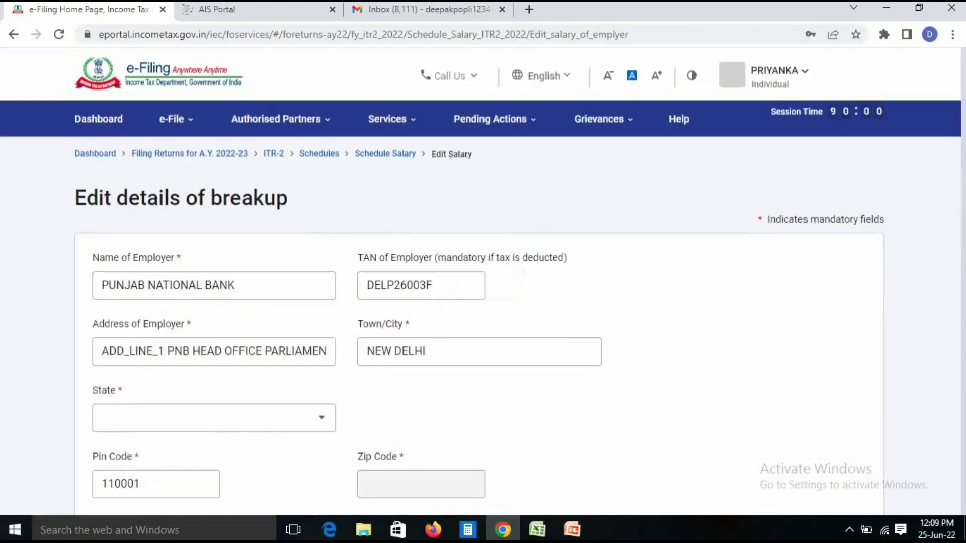
Add a Basic salary breakup entry for Employer 1 with amount 8,73,295
scroll(483, 302, down, 7)
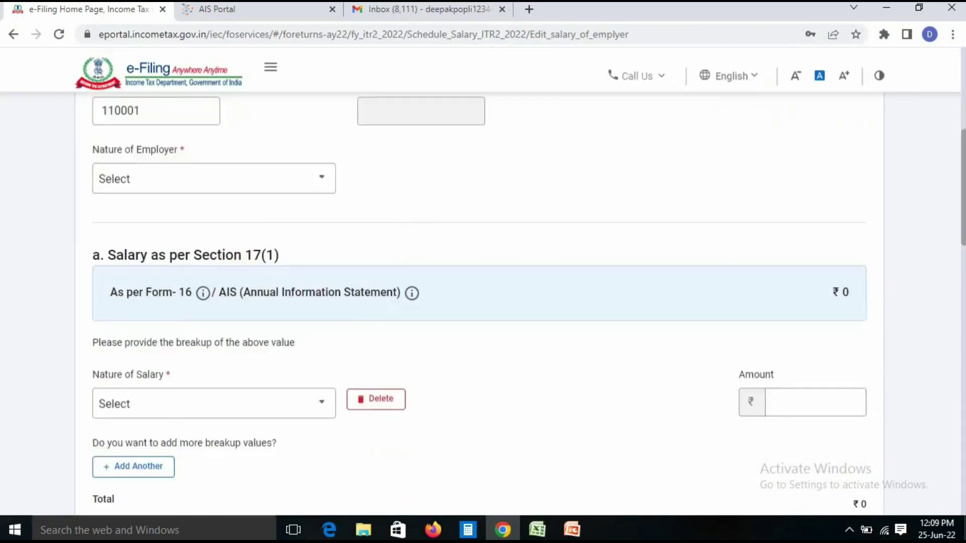
scroll(483, 302, up, 3)
scroll(483, 302, down, 7)
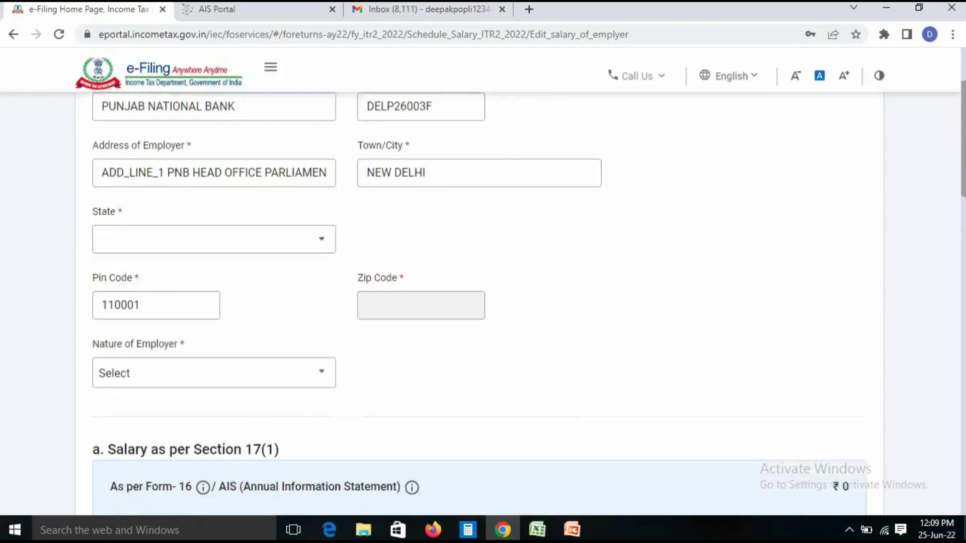
scroll(483, 302, up, 3)
scroll(483, 302, up, 6)
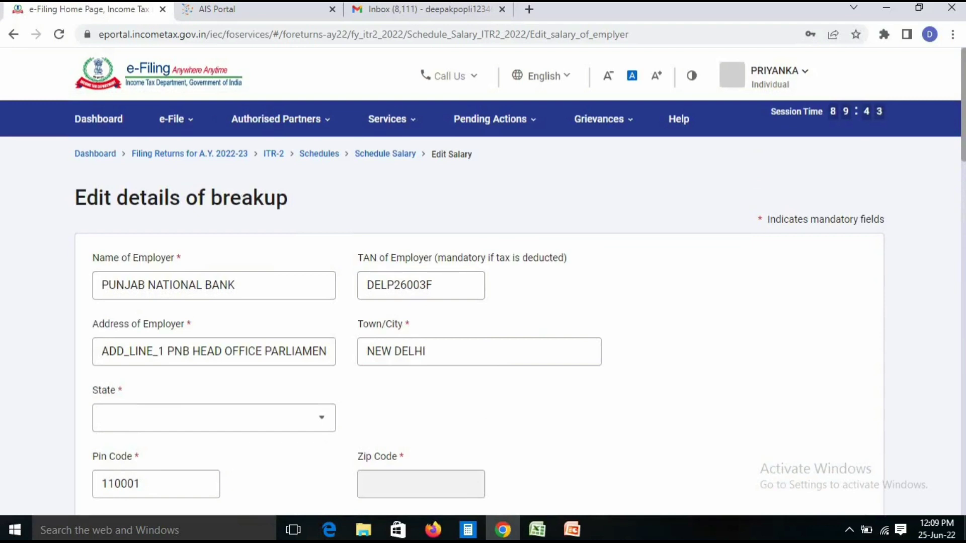
scroll(483, 302, down, 6)
scroll(483, 302, down, 5)
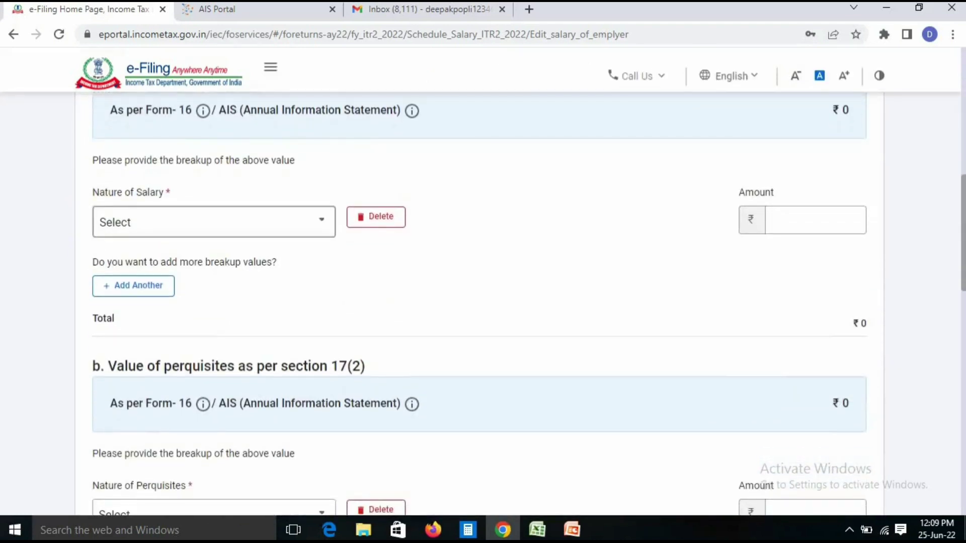
click(213, 222)
click(131, 322)
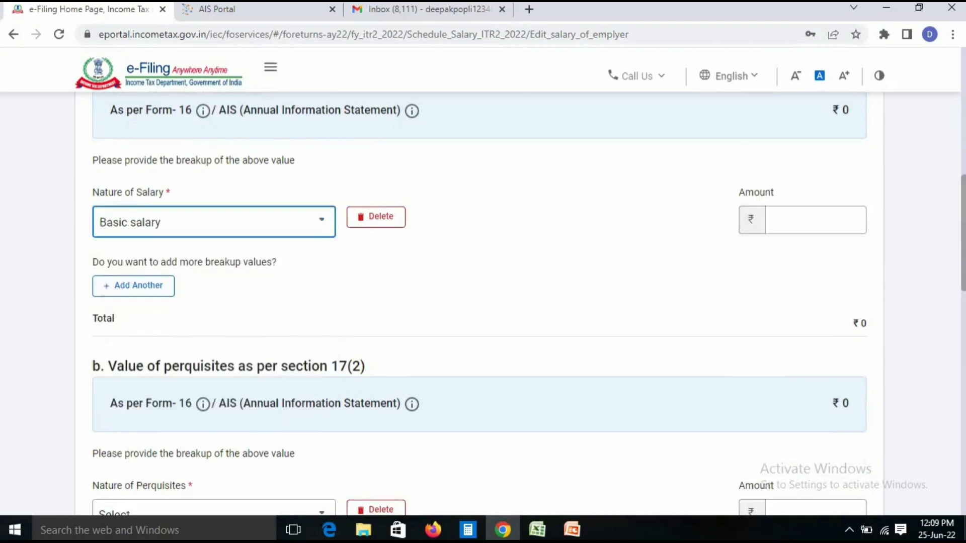
click(856, 219)
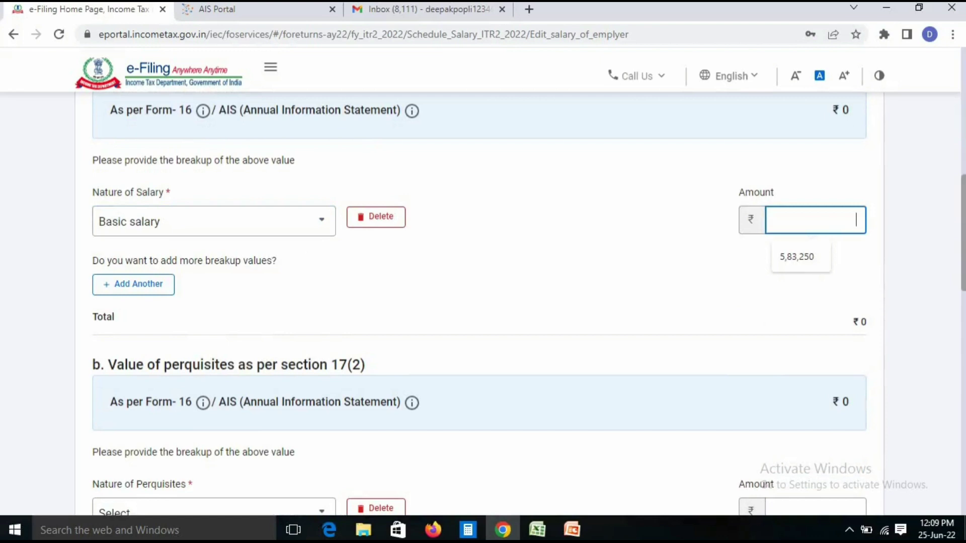
key(BackSpace)
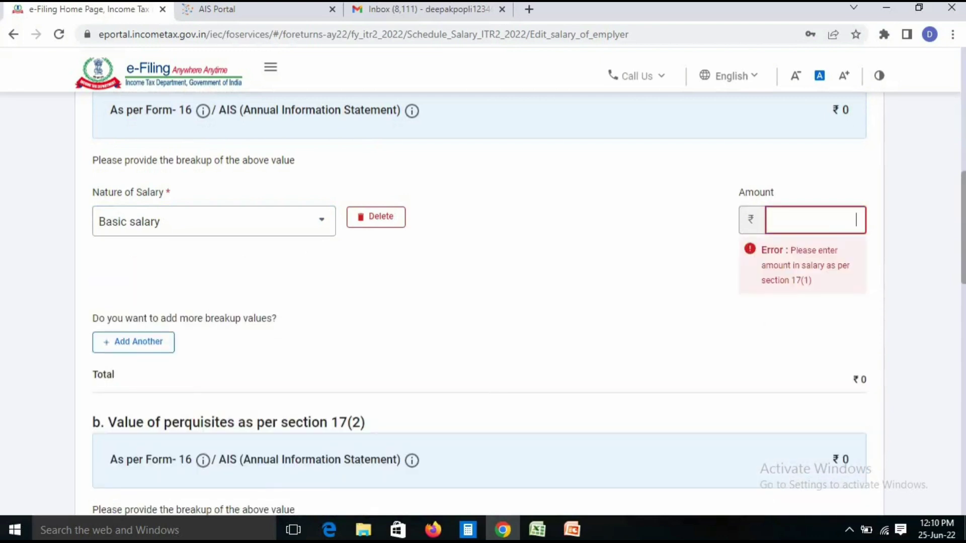
text(8,73,295)
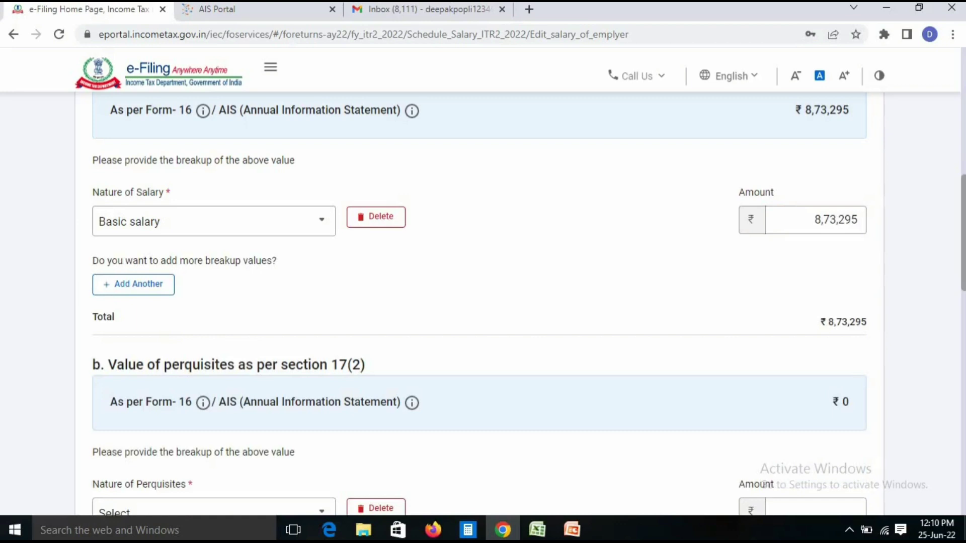
Delete the empty perquisites row and save Employer 1's salary breakup
scroll(483, 302, down, 4)
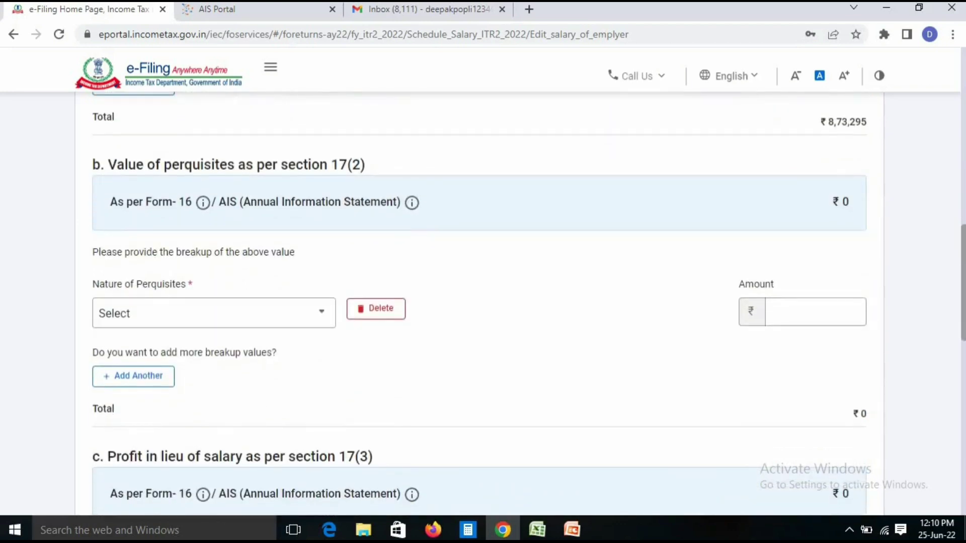
scroll(483, 302, down, 2)
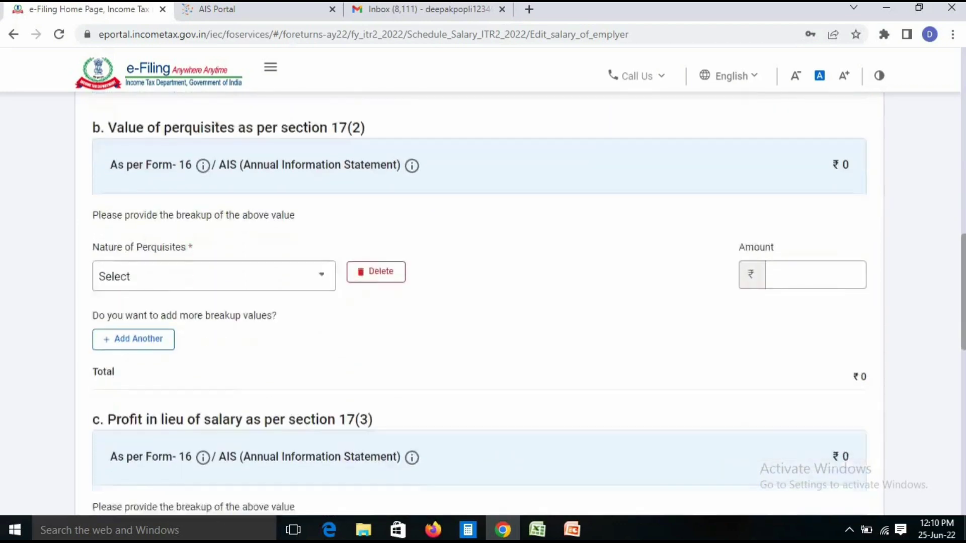
click(375, 220)
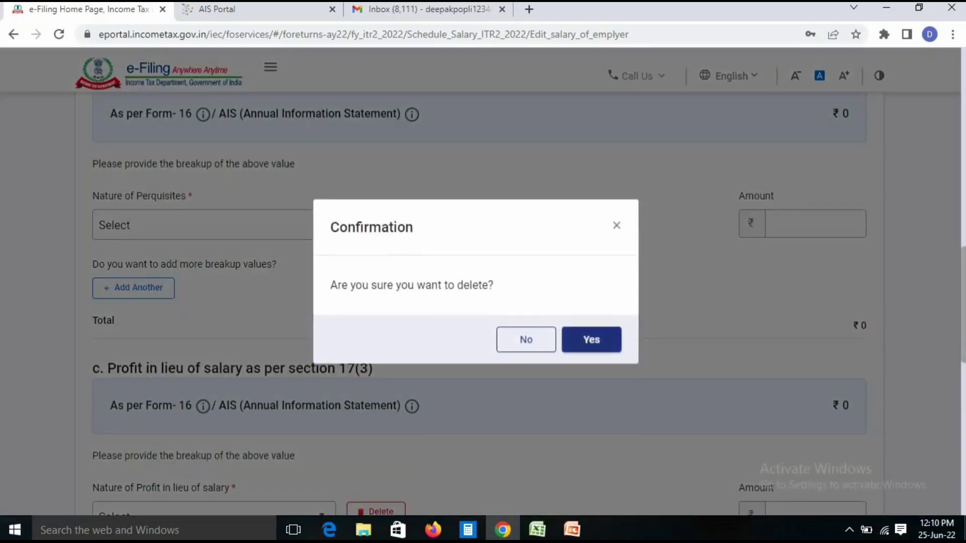
click(592, 340)
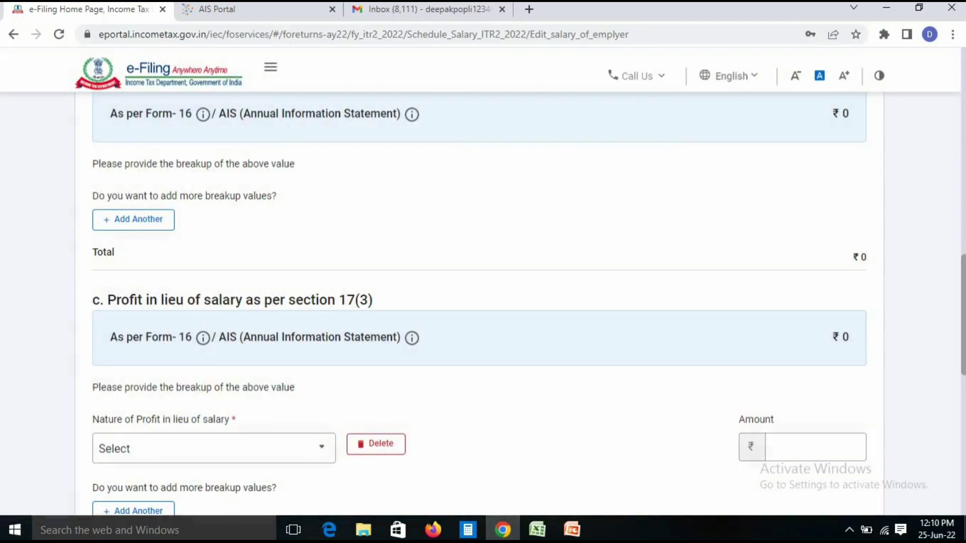
triple_click(232, 300)
scroll(478, 301, down, 8)
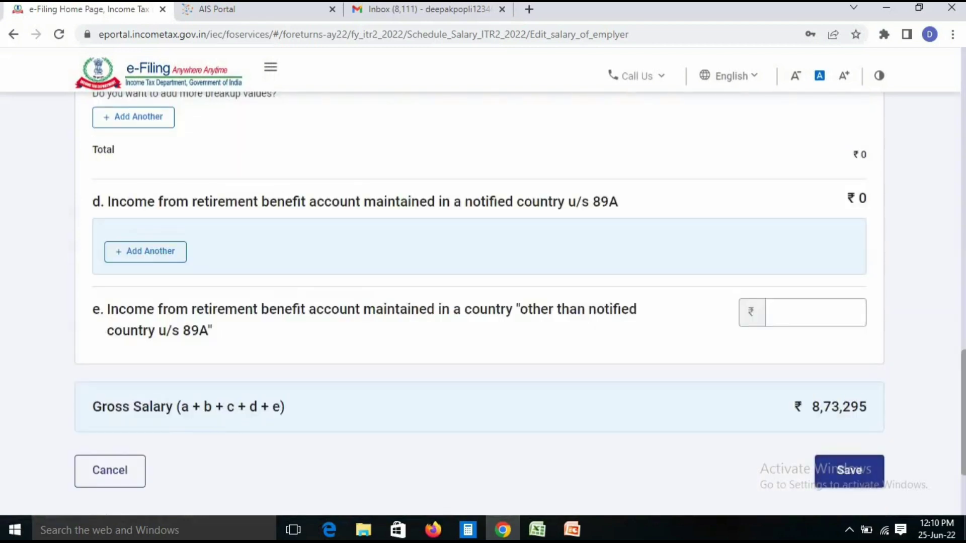
click(849, 471)
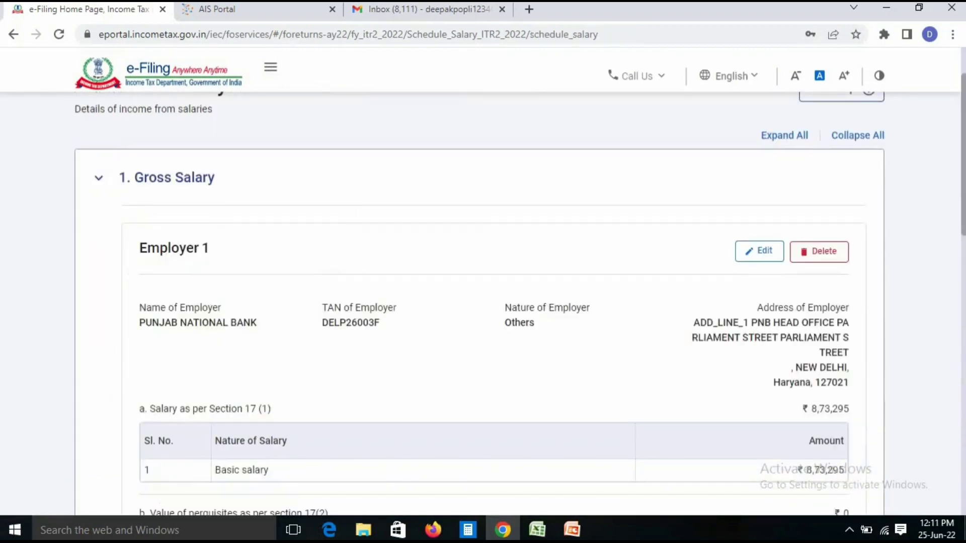
scroll(483, 302, down, 9)
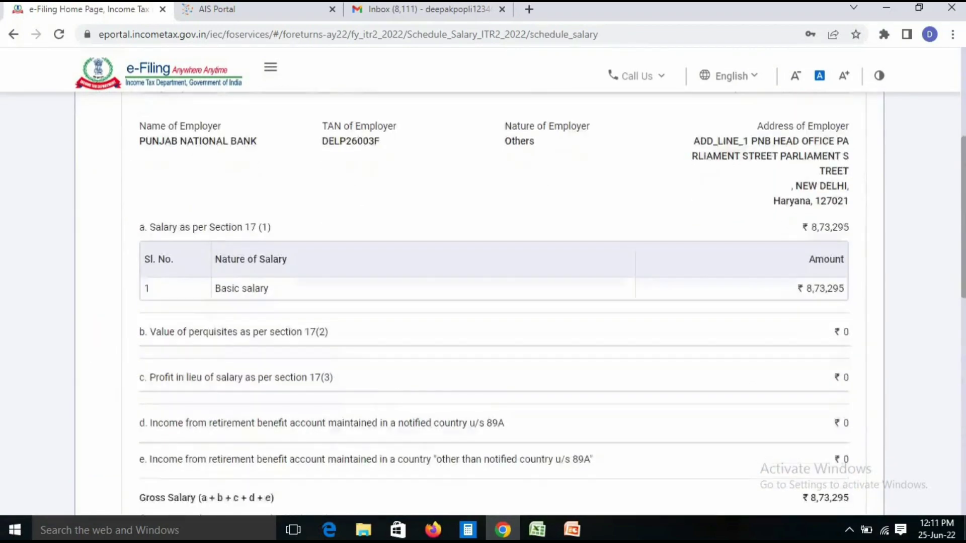
scroll(483, 302, down, 5)
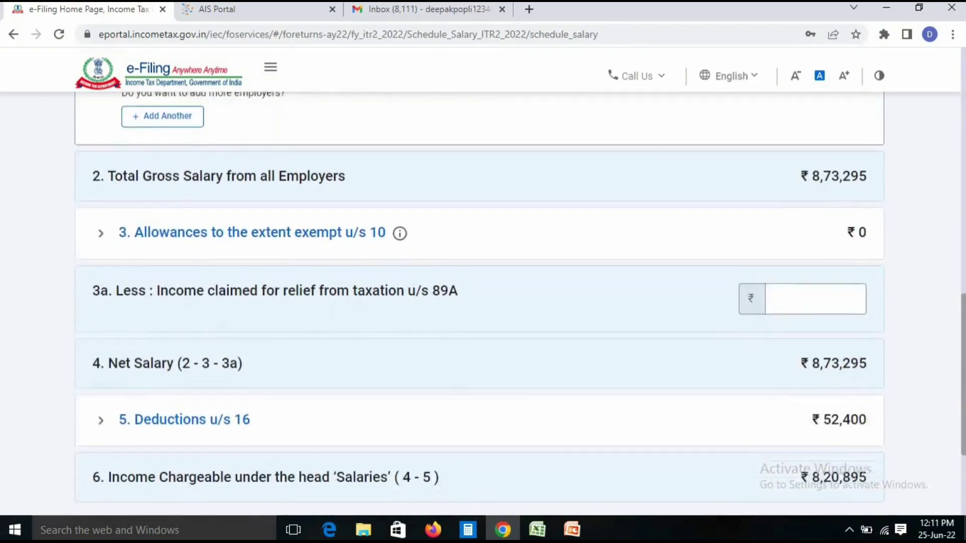
scroll(484, 302, down, 1)
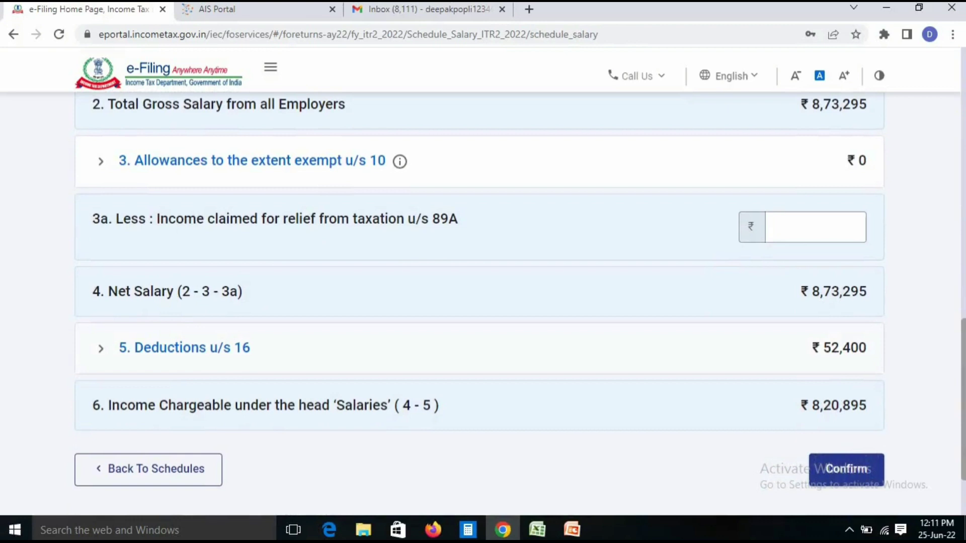
Check the 50,000 standard deduction and 2,400 professional tax under section 16, then confirm Schedule Salary
click(101, 349)
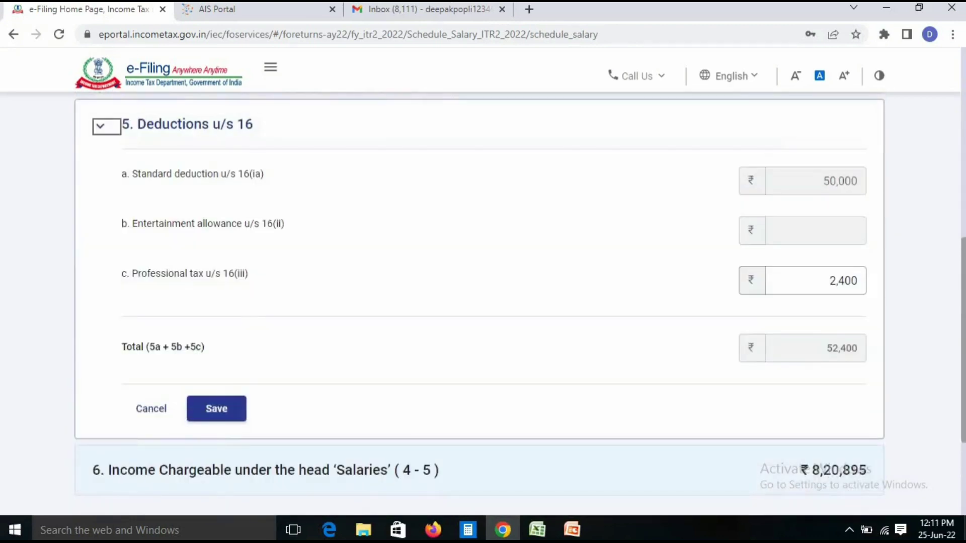
key(Tab)
click(839, 181)
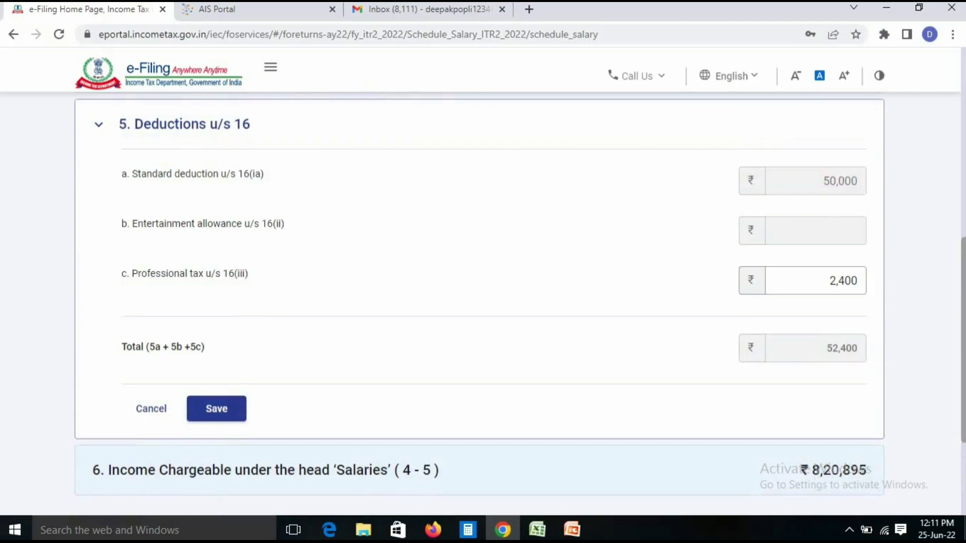
click(829, 281)
click(842, 348)
scroll(484, 302, down, 3)
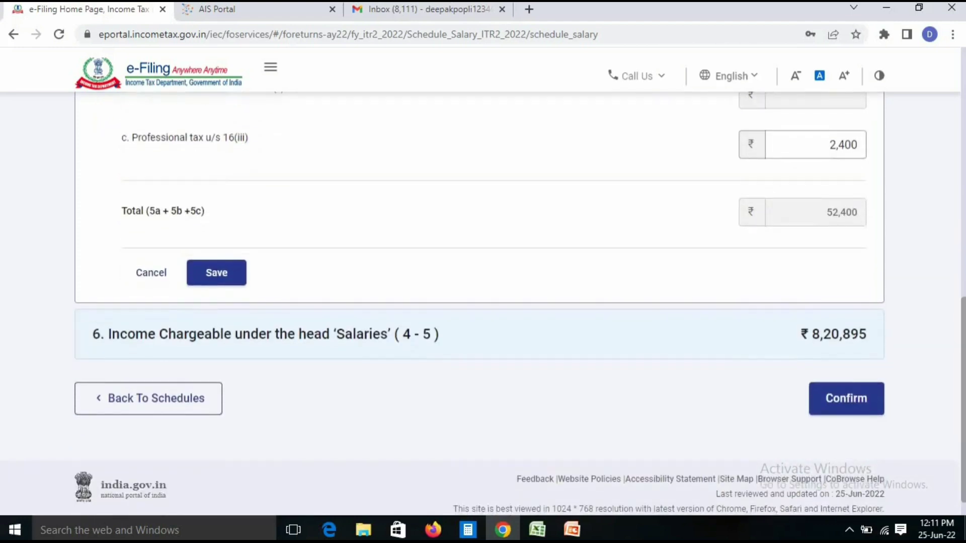
click(846, 399)
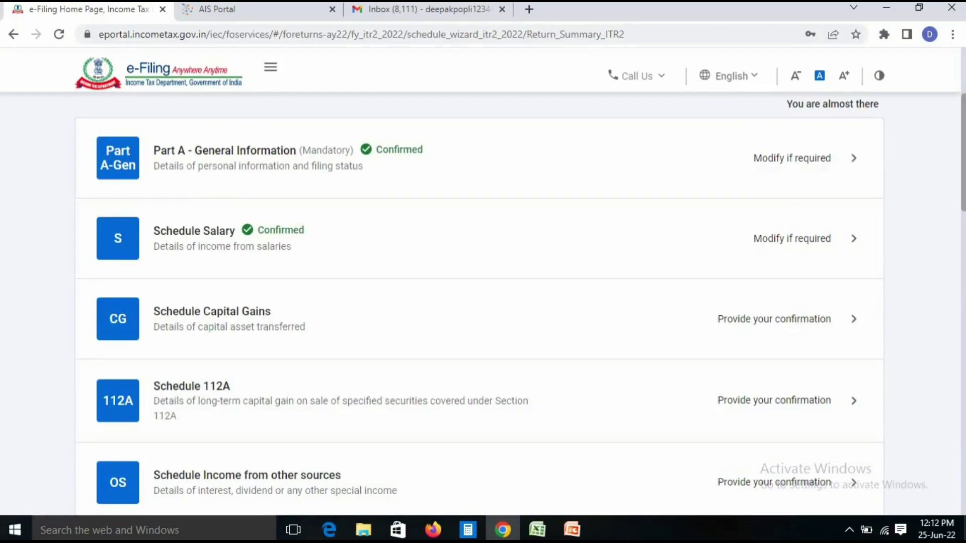
Open Schedule Capital Gains, tick the 111A equity/MF and 112A equity share options, and continue
click(775, 319)
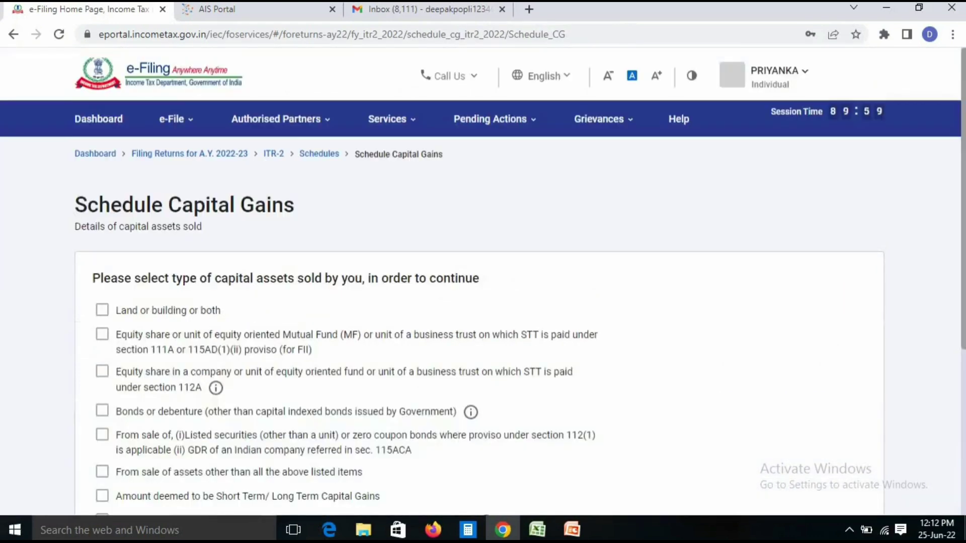
scroll(483, 282, down, 3)
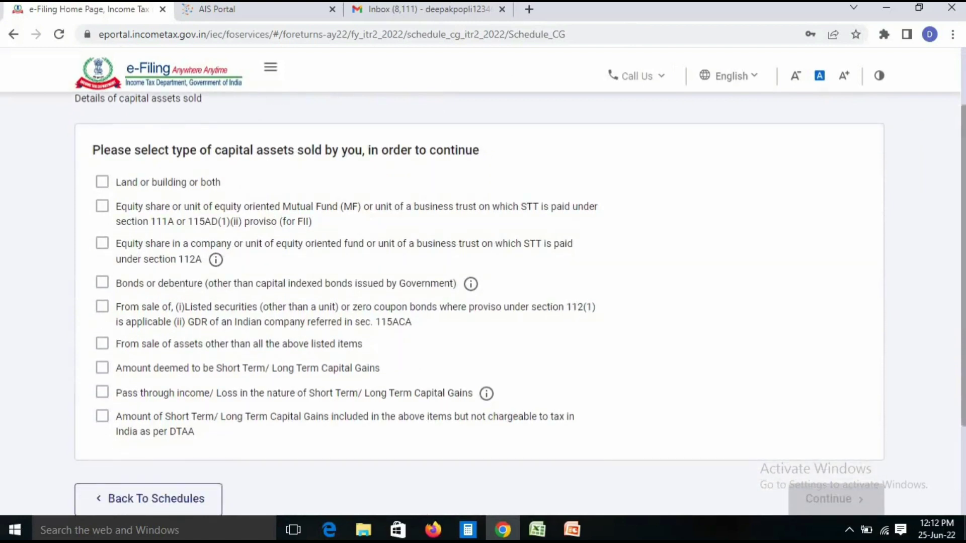
drag(117, 207, 203, 222)
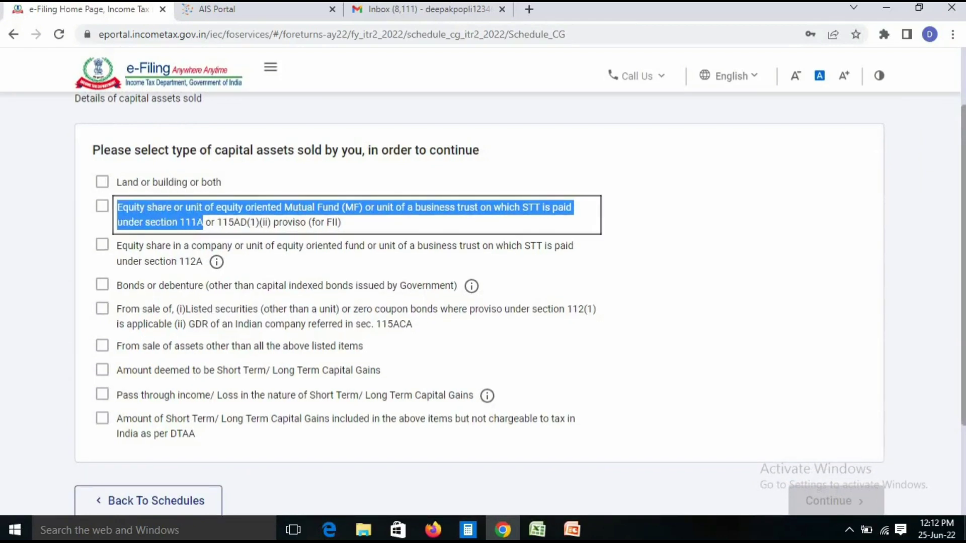
click(649, 226)
drag(132, 260, 204, 260)
click(649, 252)
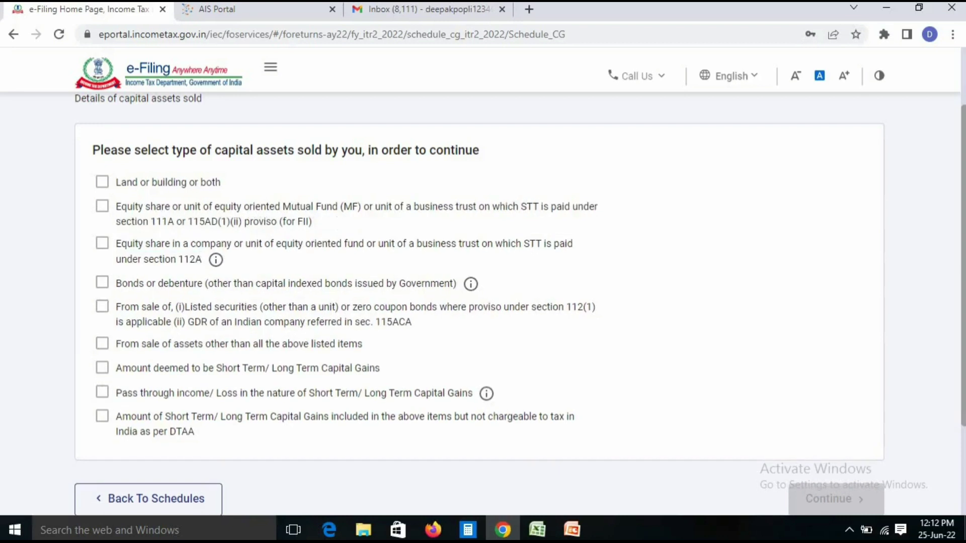
click(102, 206)
click(102, 243)
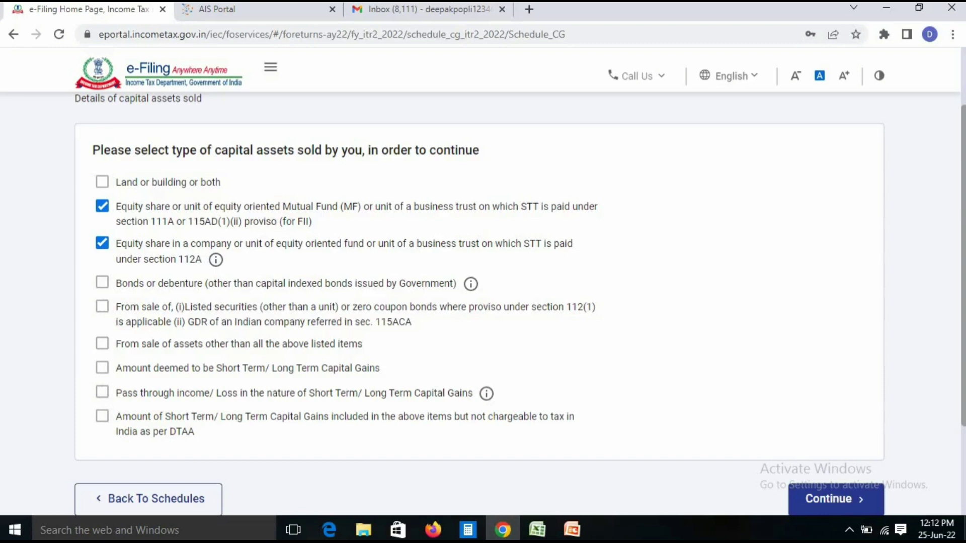
click(835, 498)
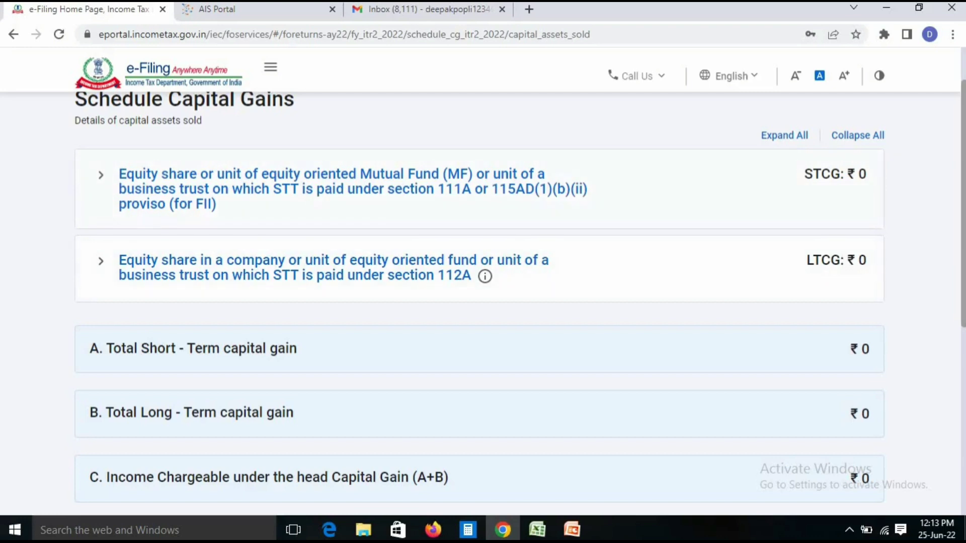
Start a new Section 111A equity sale entry, then bring up the Zerodha P&L workbook in Excel
click(352, 190)
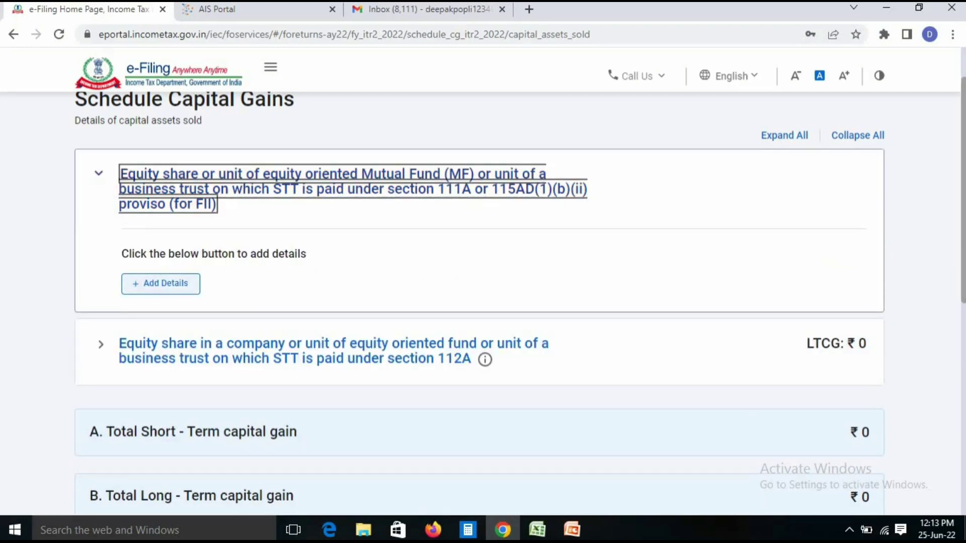
click(160, 283)
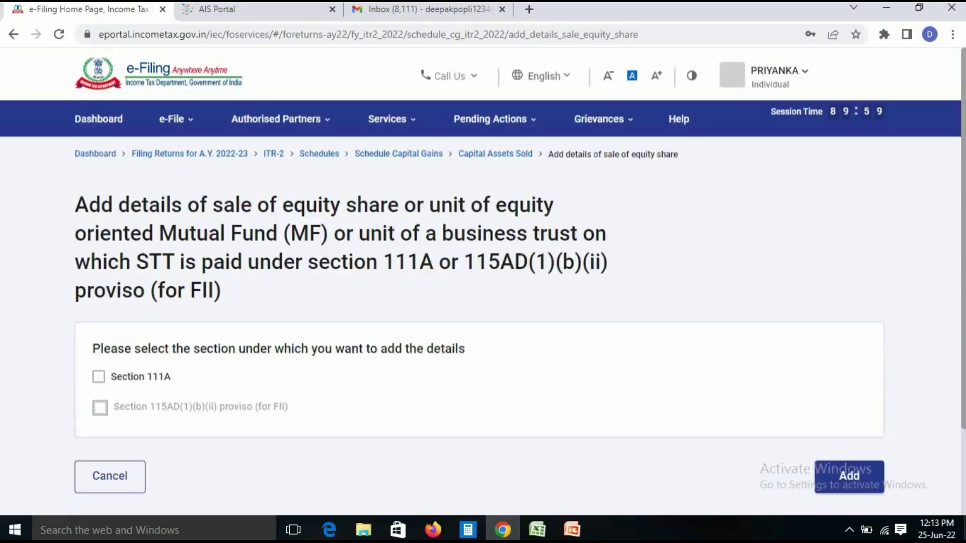
scroll(483, 302, down, 1)
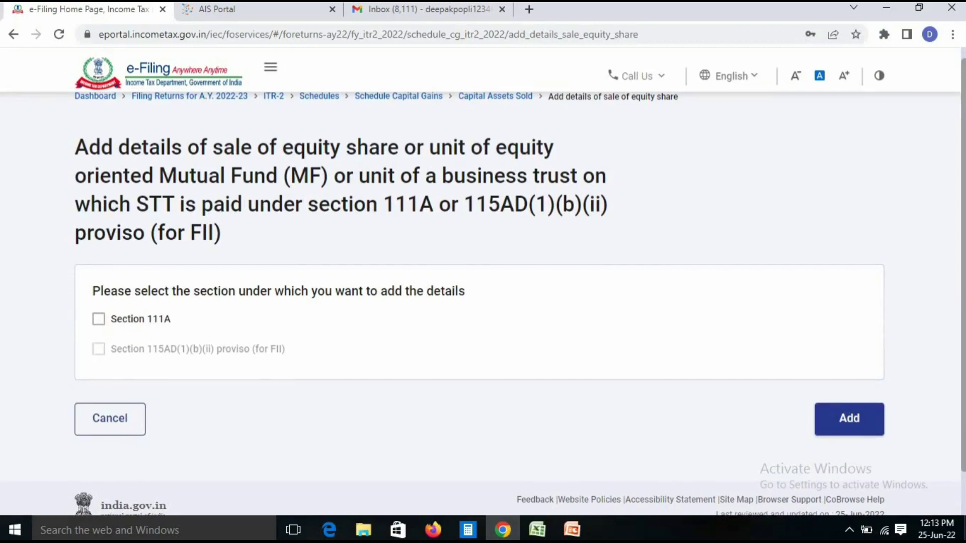
click(99, 319)
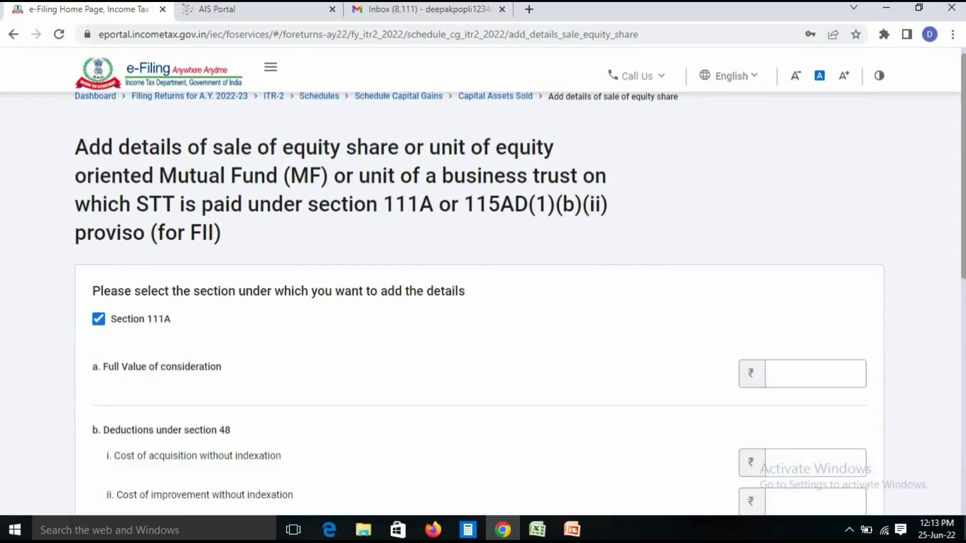
scroll(483, 301, down, 4)
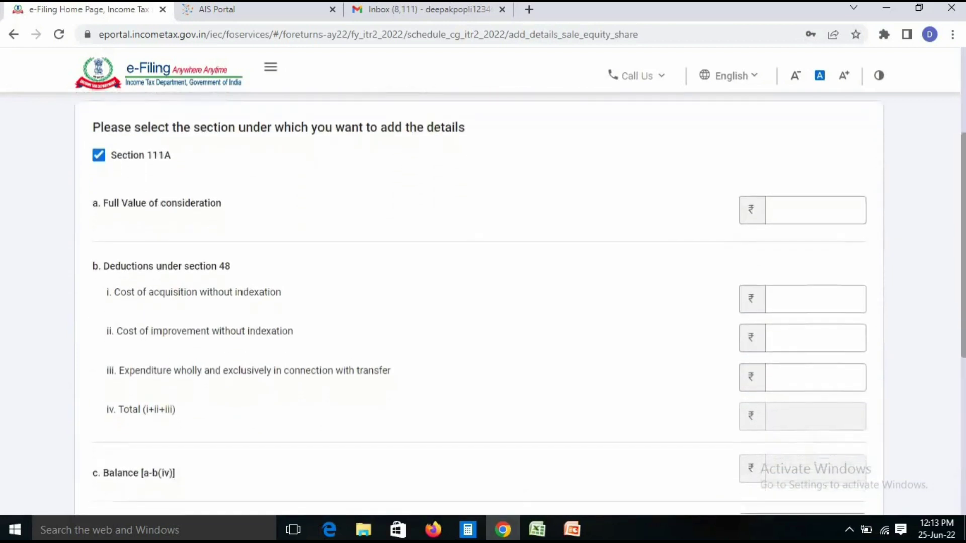
scroll(480, 305, up, 1)
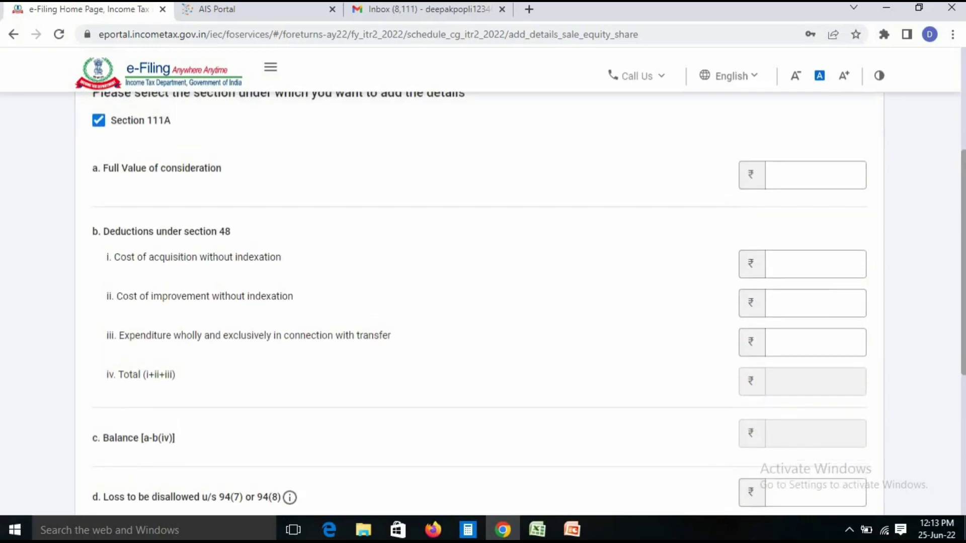
click(815, 175)
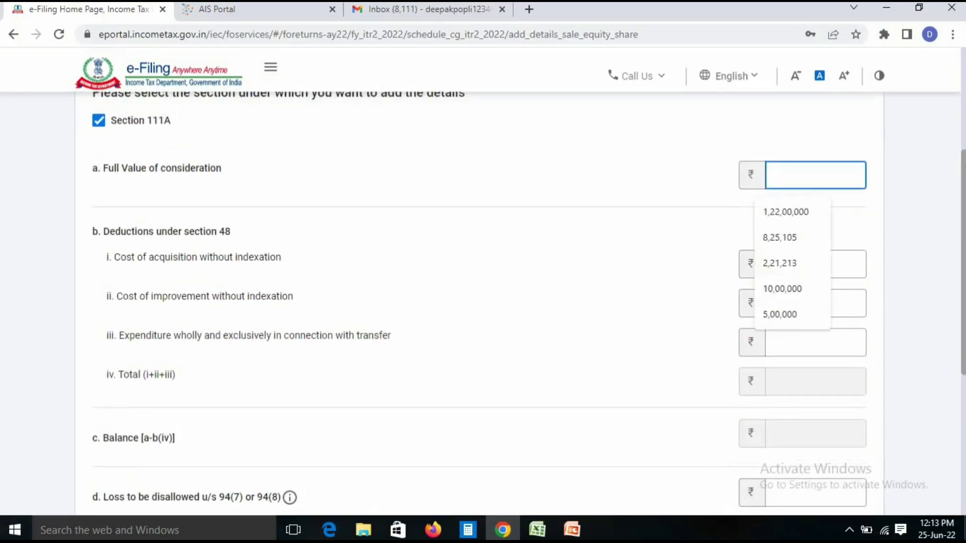
click(674, 188)
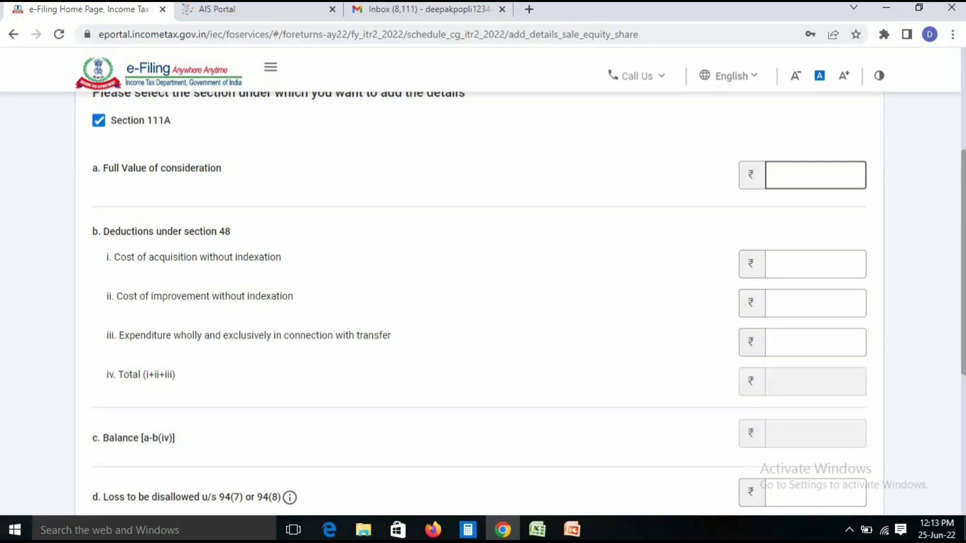
key(alt+Tab)
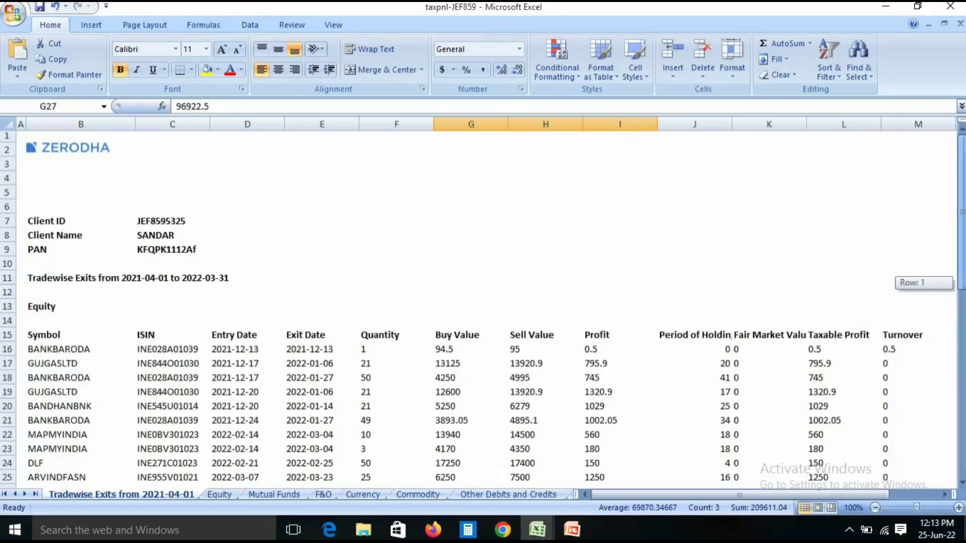
Total the Sell Value column in Excel (104805.19) and enter 104805 as Full Value of consideration
drag(961, 283, 962, 197)
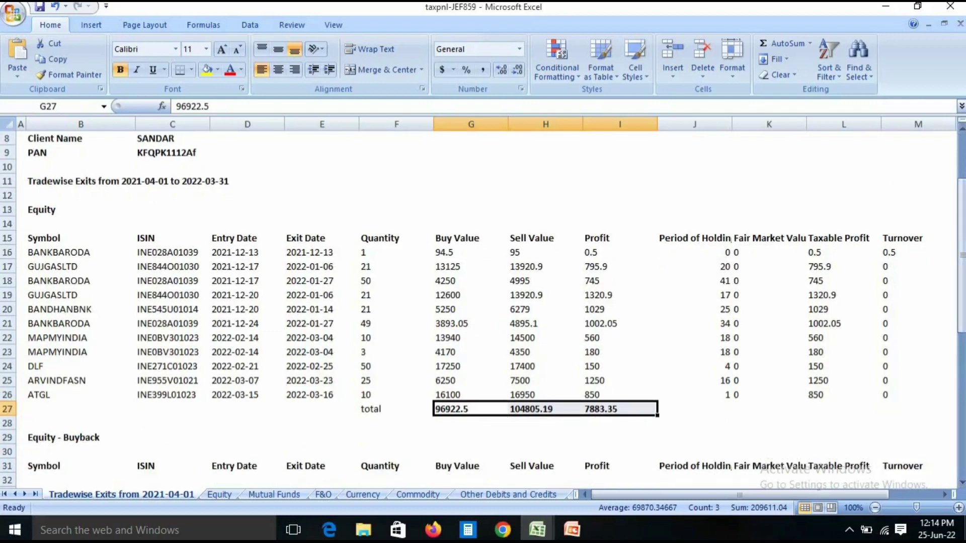
drag(453, 252, 453, 395)
drag(529, 252, 529, 395)
drag(619, 252, 619, 395)
click(695, 423)
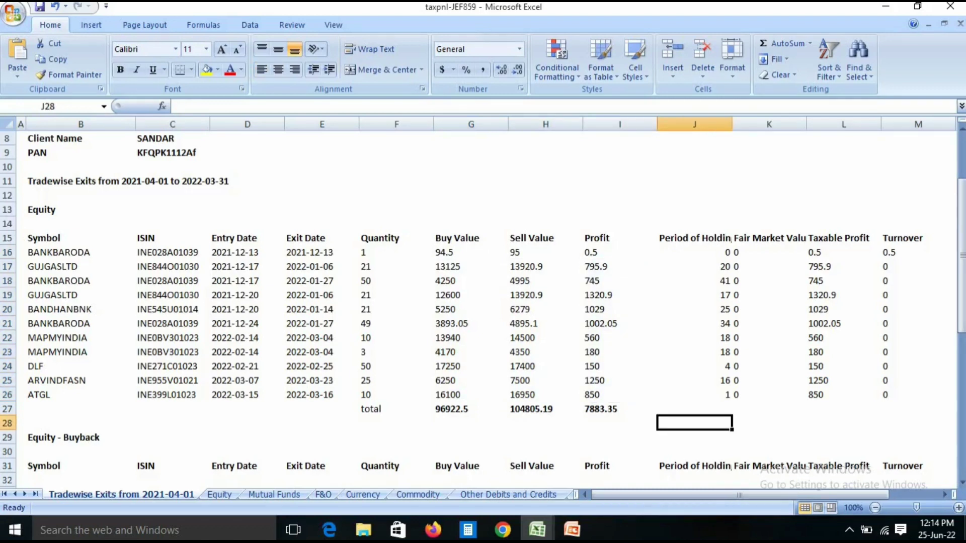
drag(534, 253, 533, 394)
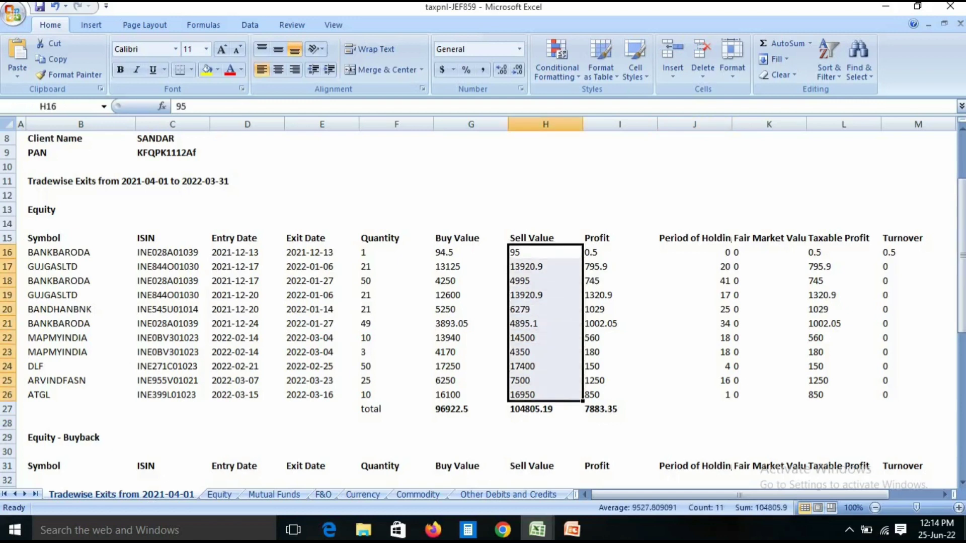
click(545, 409)
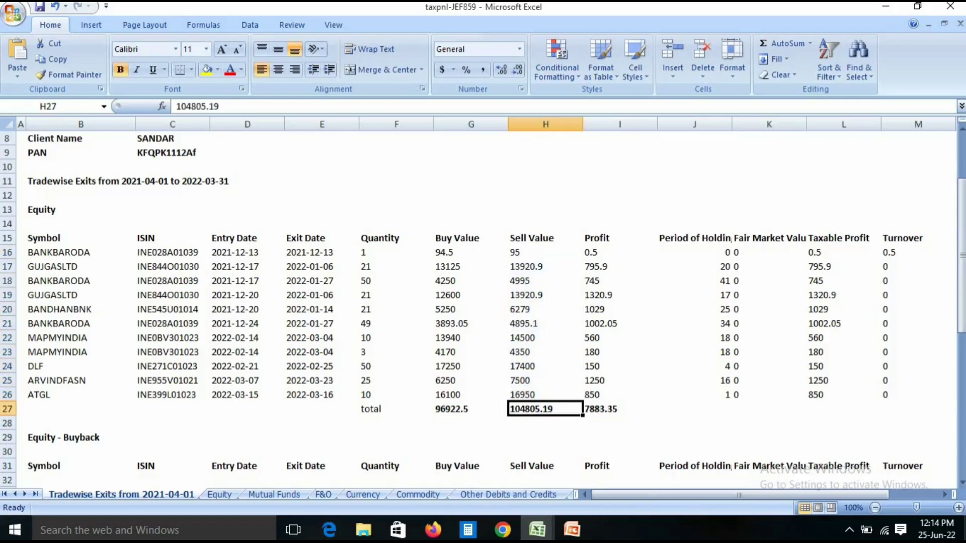
key(alt+Tab)
text(104805)
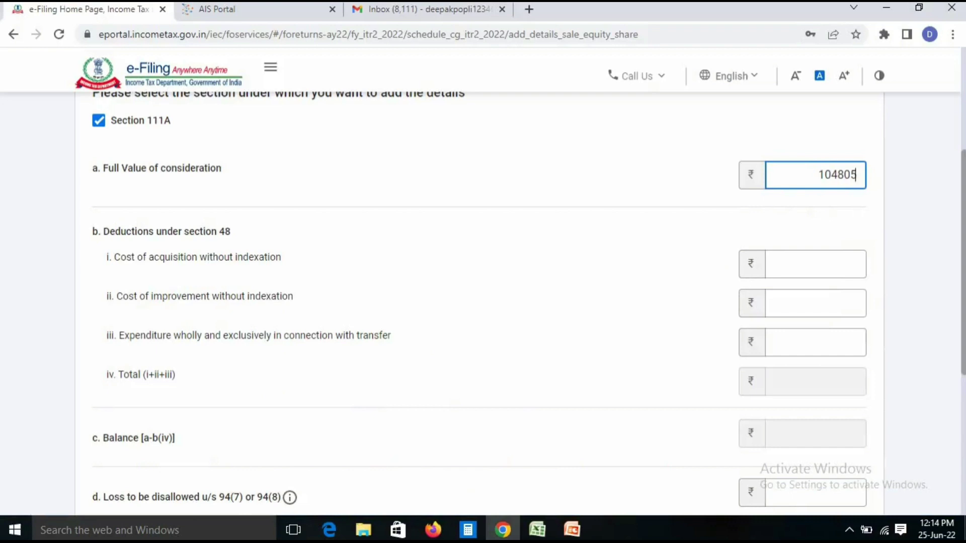
Commit the 104805 full value and move to the cost of acquisition field
key(Tab)
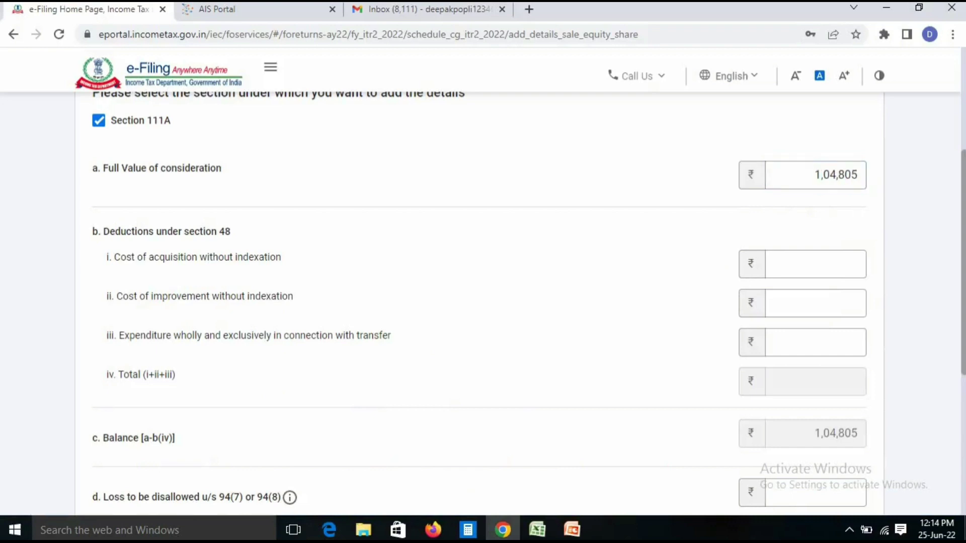
scroll(478, 302, down, 1)
click(856, 211)
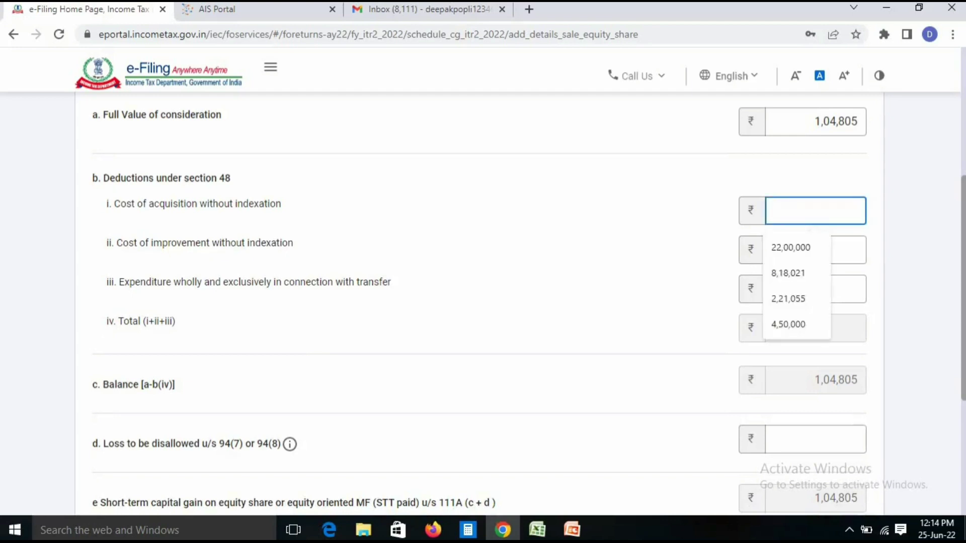
drag(107, 204, 282, 204)
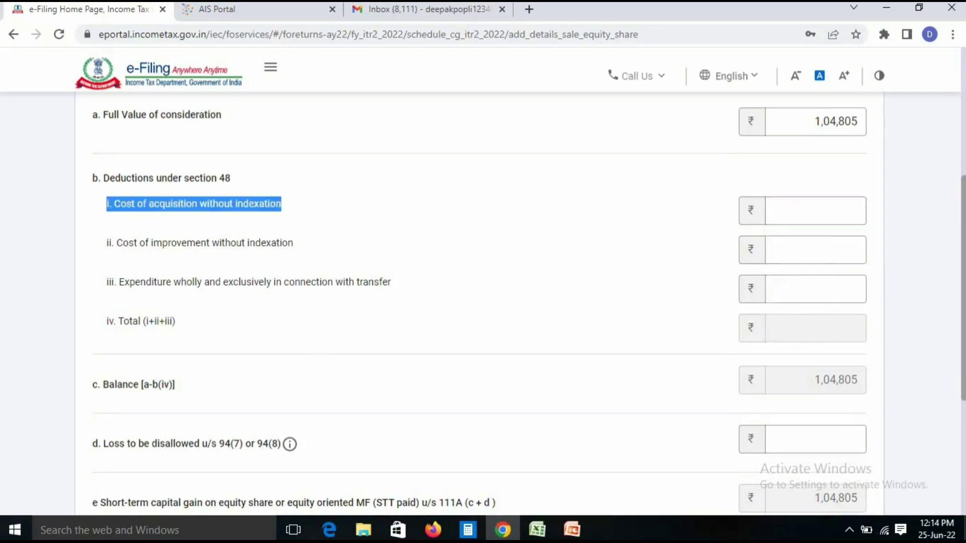
click(308, 207)
click(816, 211)
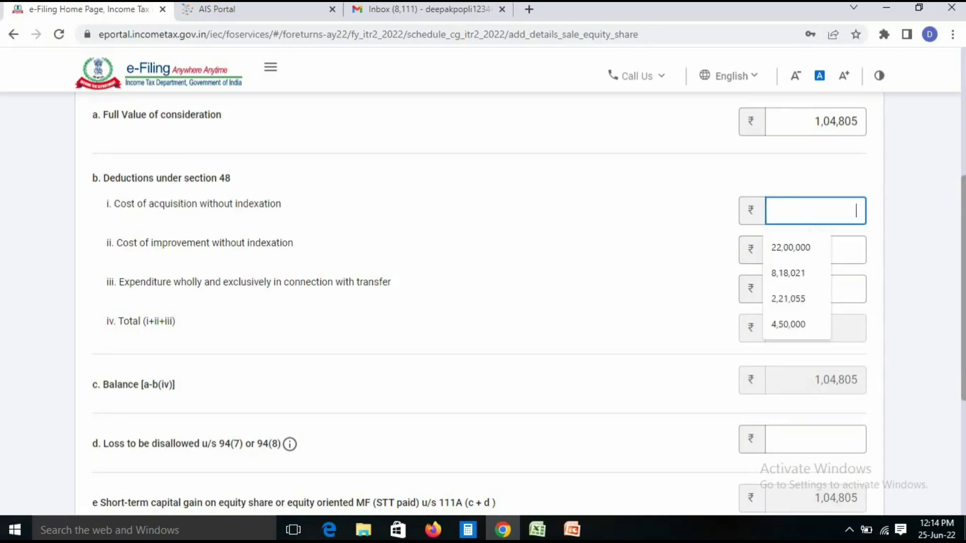
Use Excel's 96922.5 Buy Value total to enter 96,922 as cost, giving 7,883 short-term gain
key(alt+Tab)
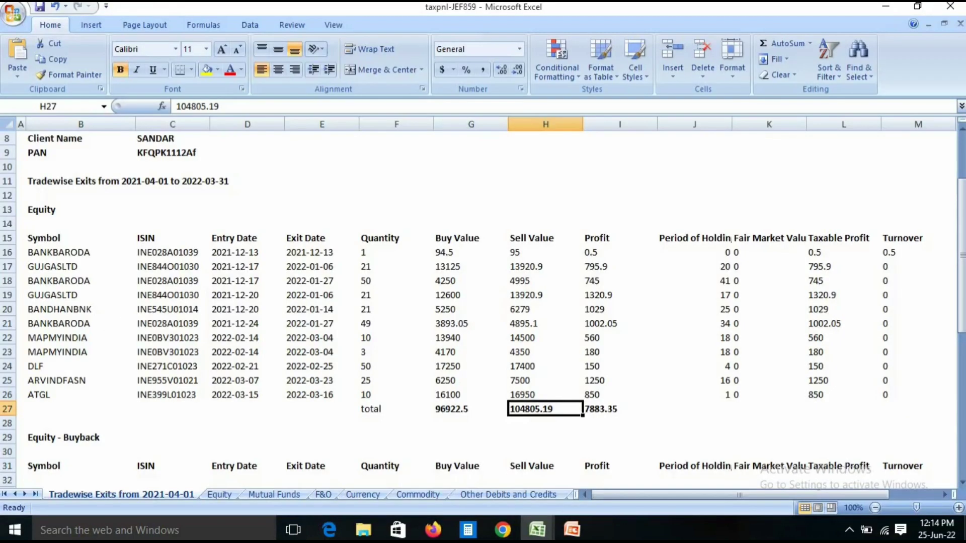
drag(470, 252, 470, 394)
click(397, 438)
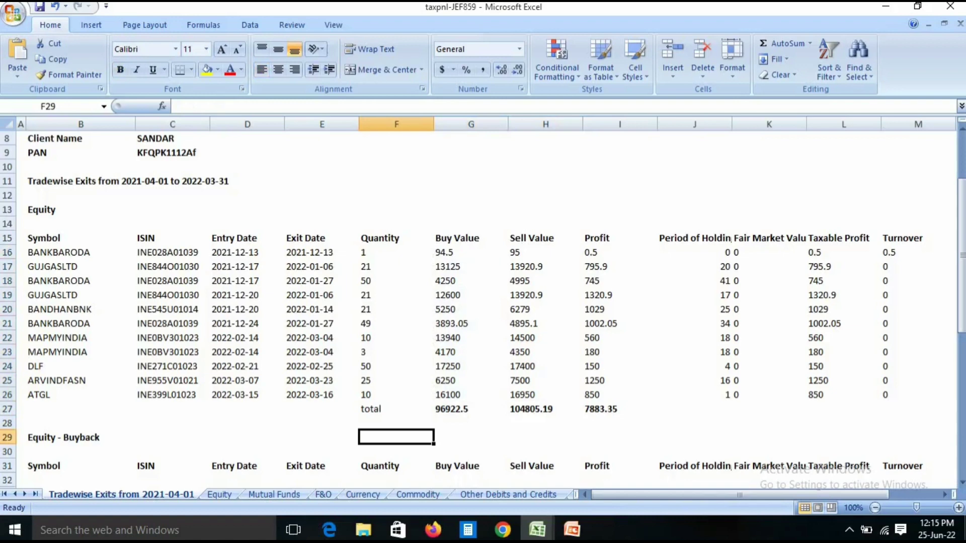
click(471, 409)
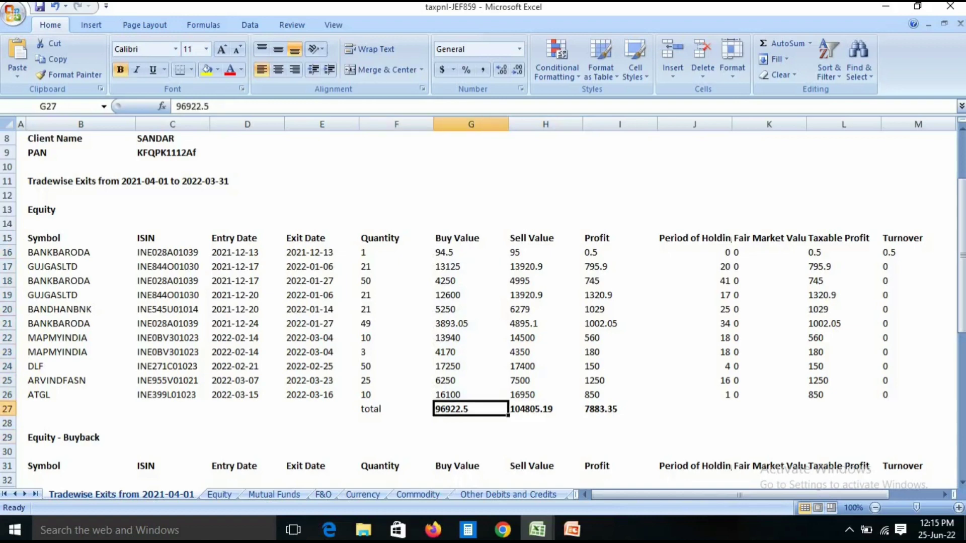
key(alt+Tab)
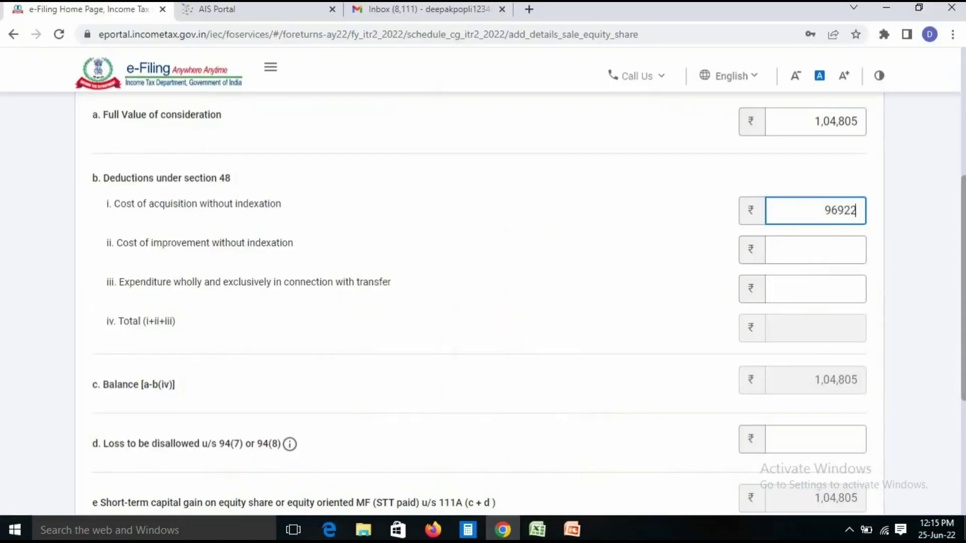
click(604, 266)
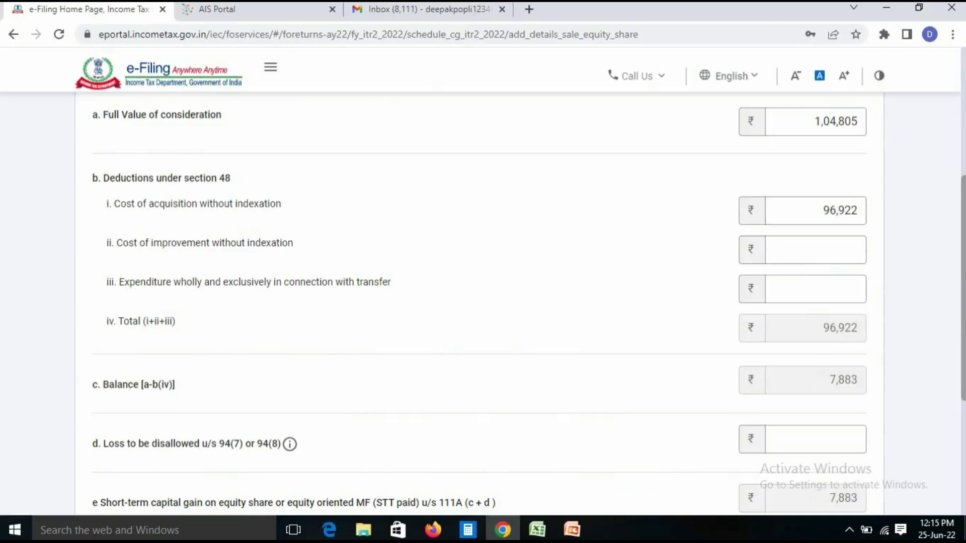
scroll(483, 302, down, 3)
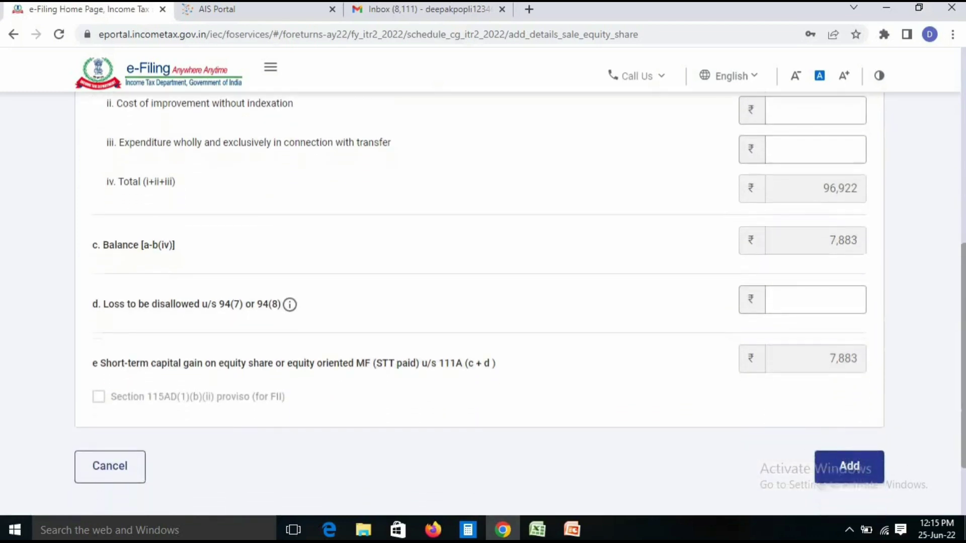
drag(829, 355, 858, 354)
click(843, 356)
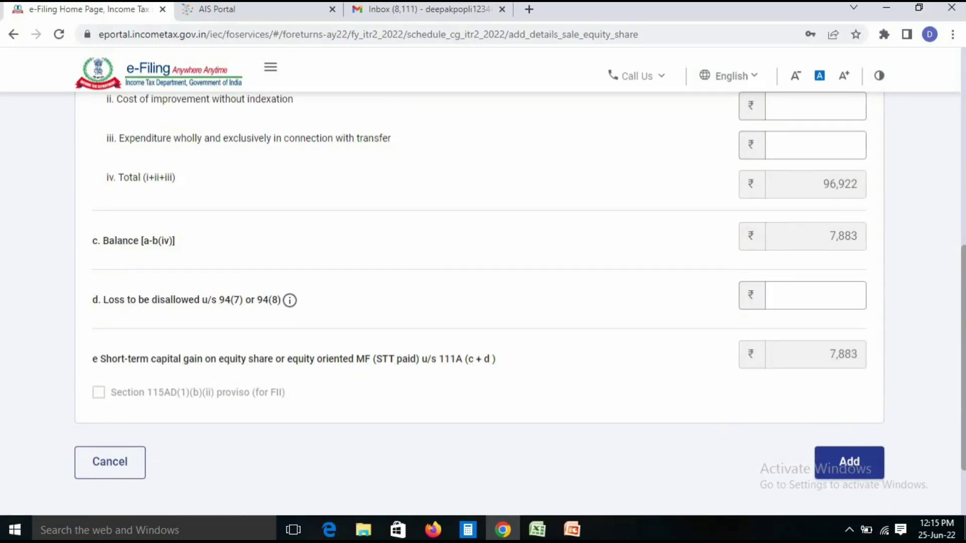
scroll(483, 302, up, 3)
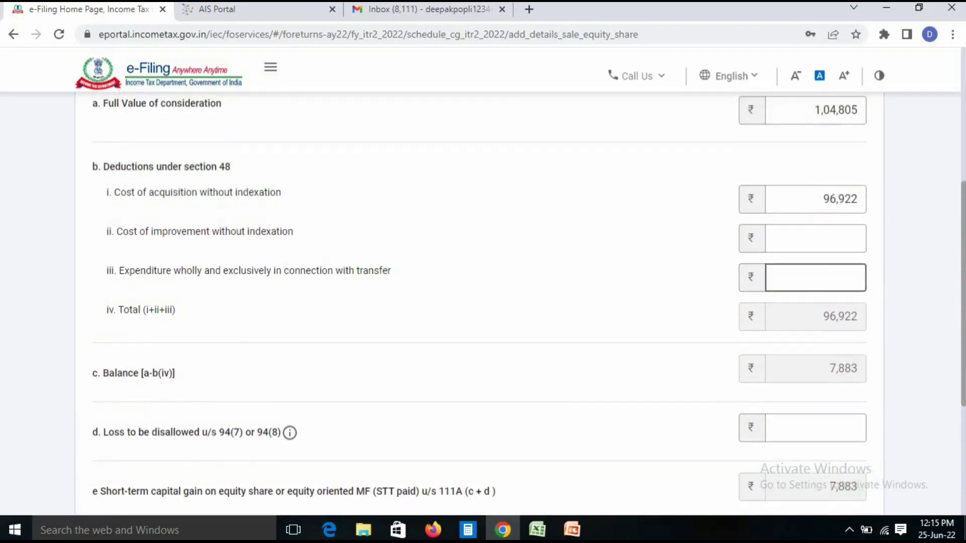
drag(118, 271, 391, 271)
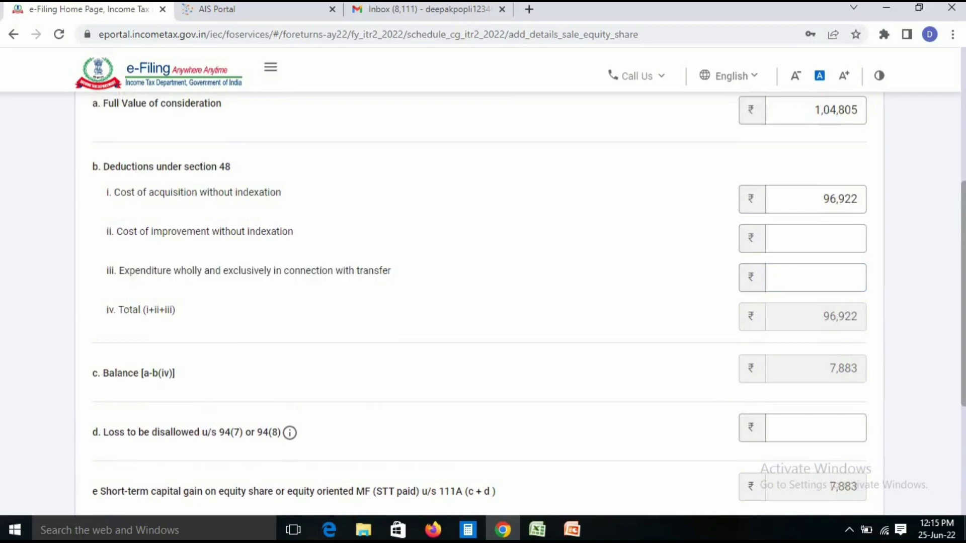
click(805, 278)
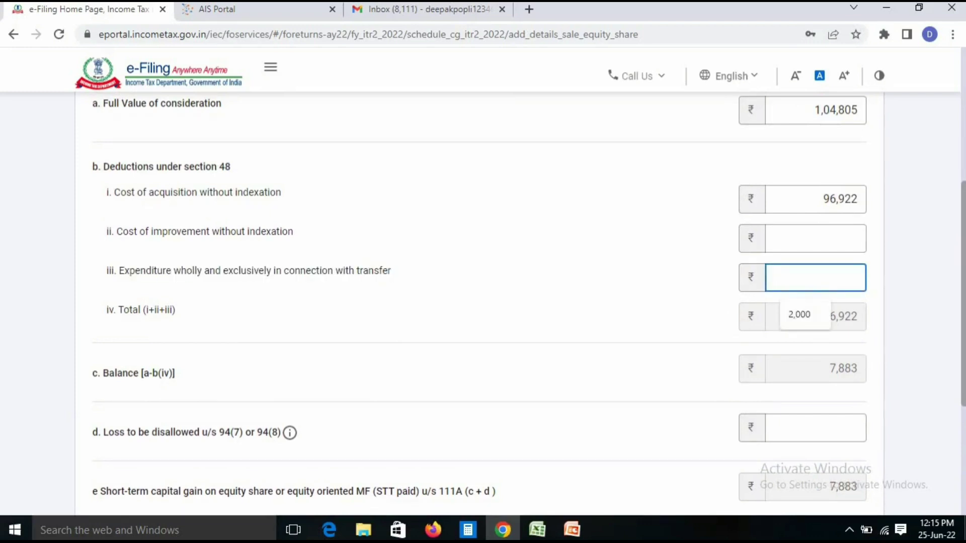
text(455)
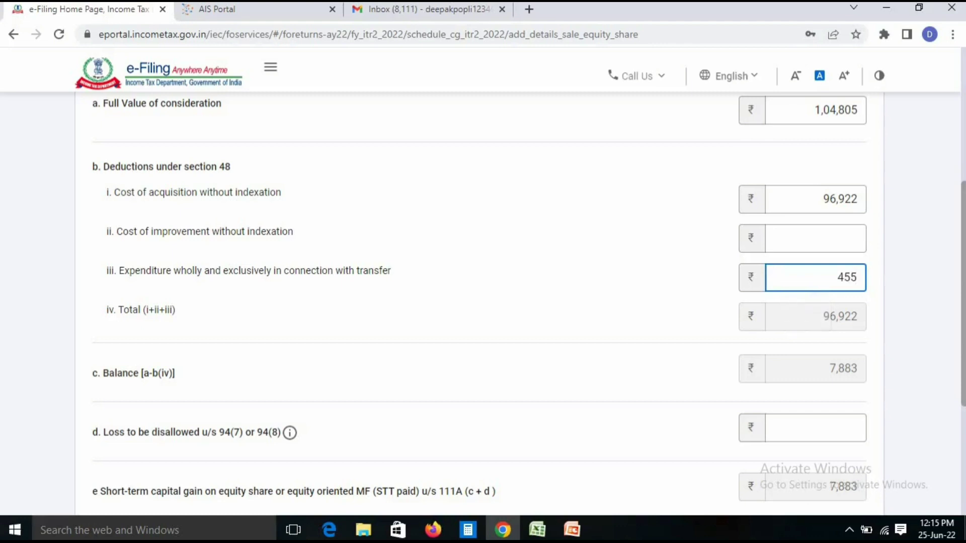
key(Tab)
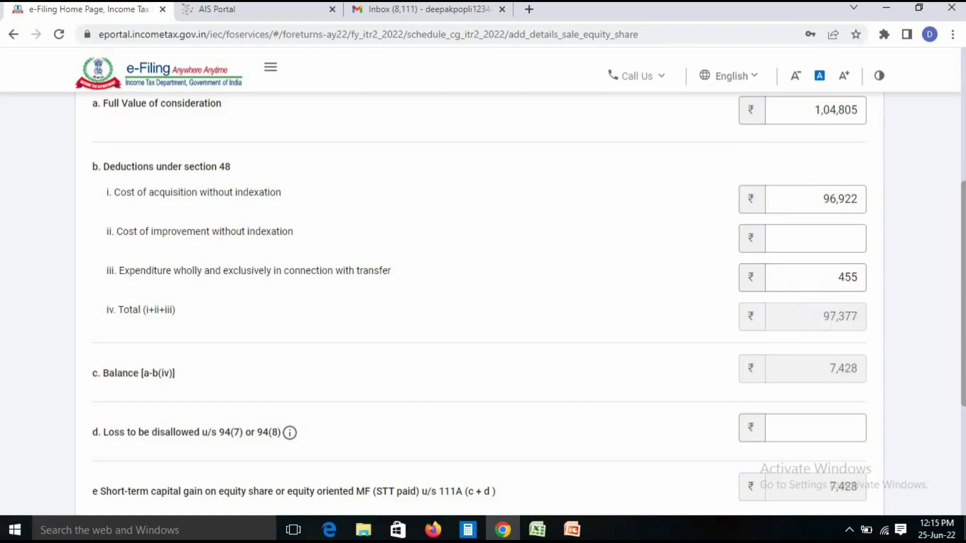
scroll(483, 302, down, 4)
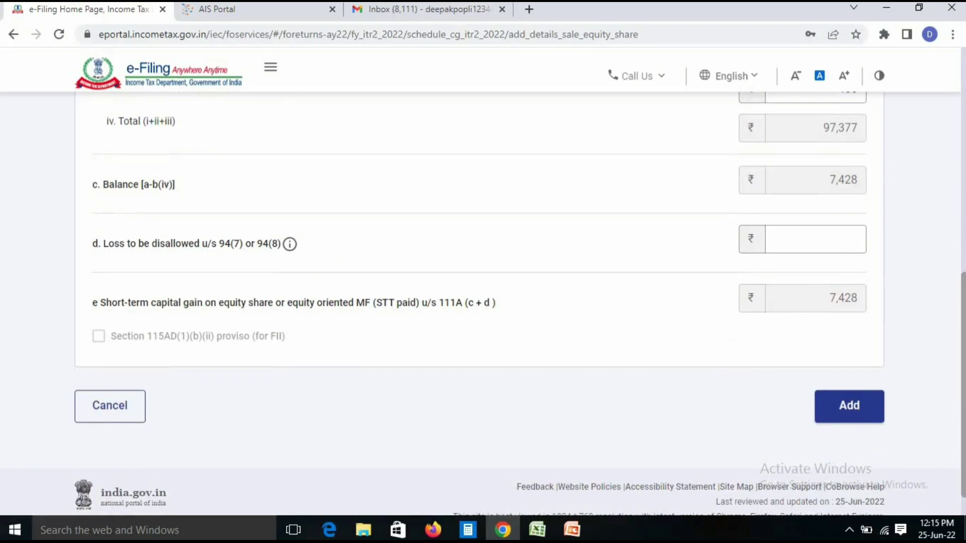
scroll(483, 302, up, 4)
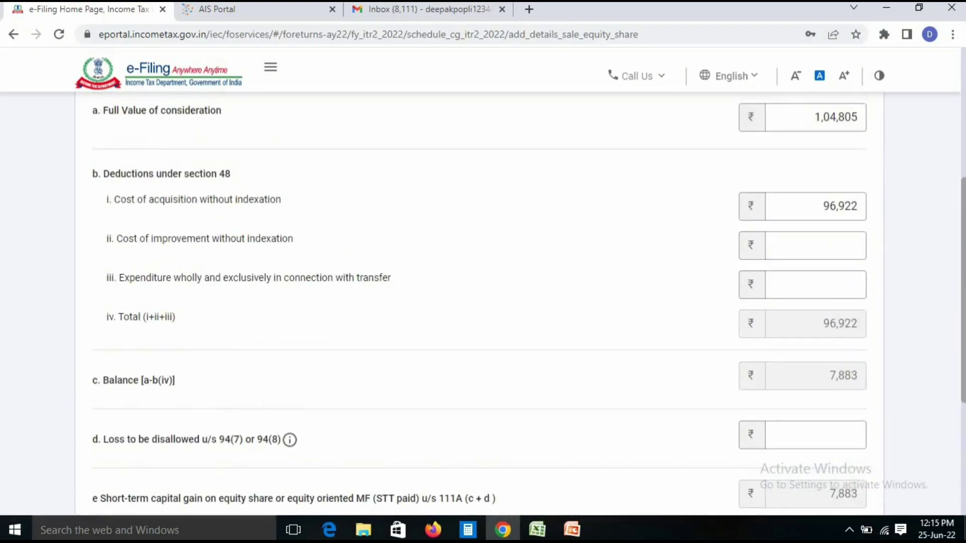
scroll(483, 302, down, 3)
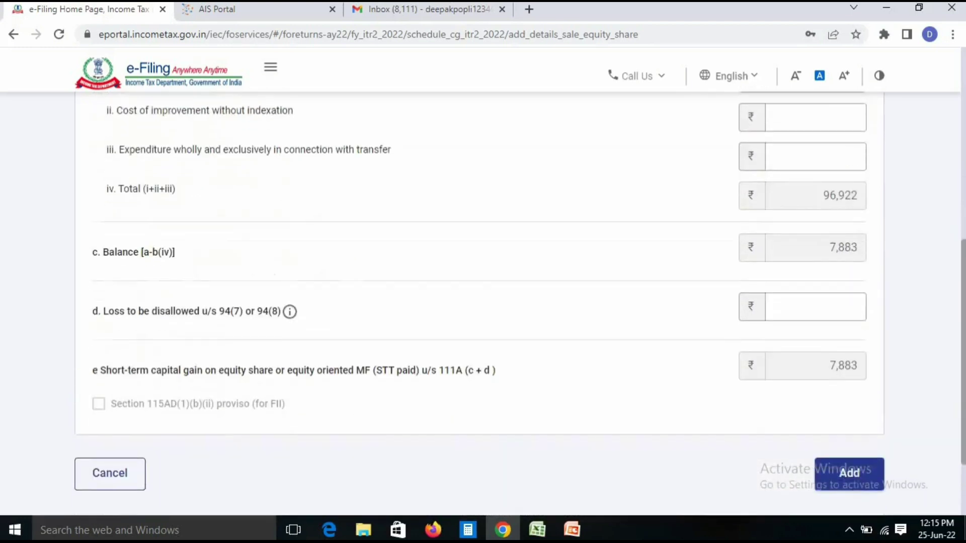
drag(859, 362, 829, 362)
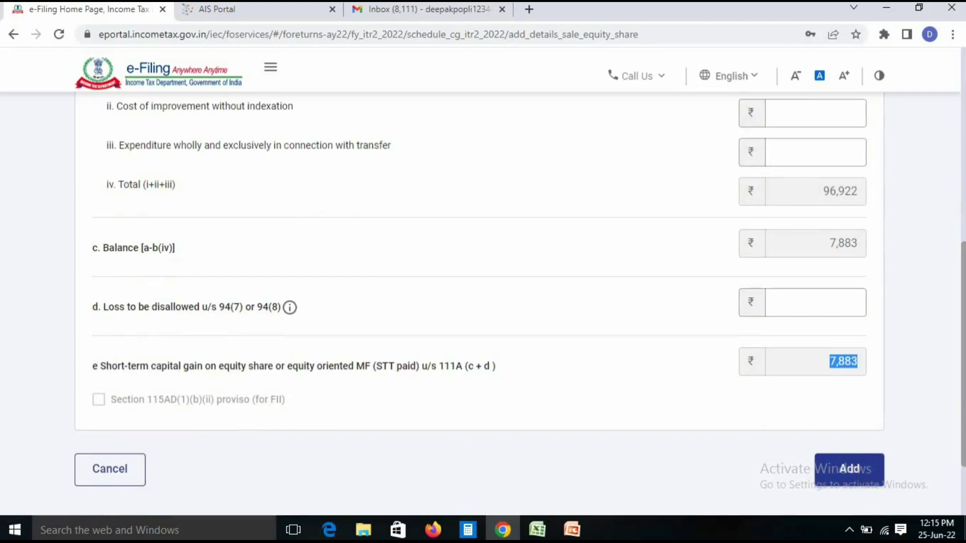
click(839, 362)
key(alt+Tab)
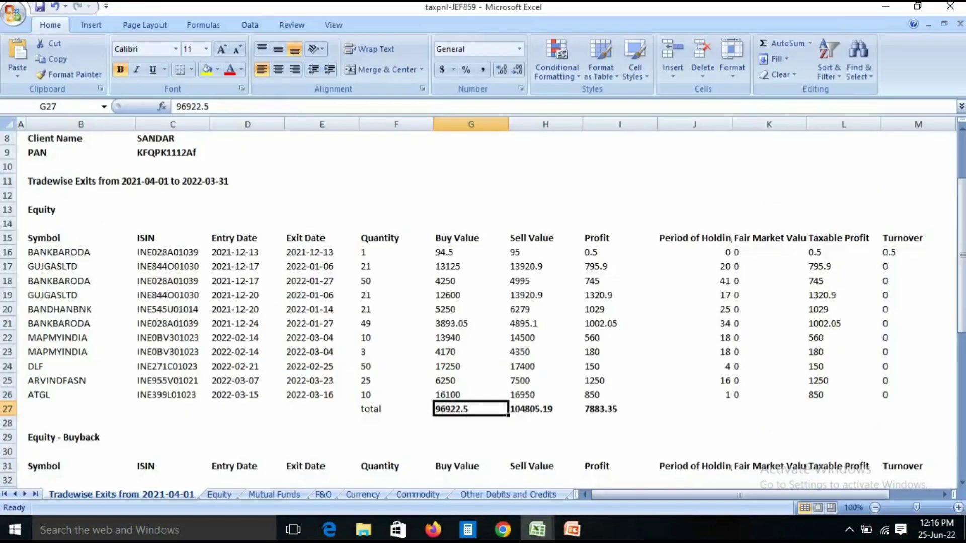
click(620, 410)
drag(620, 253, 620, 395)
click(620, 409)
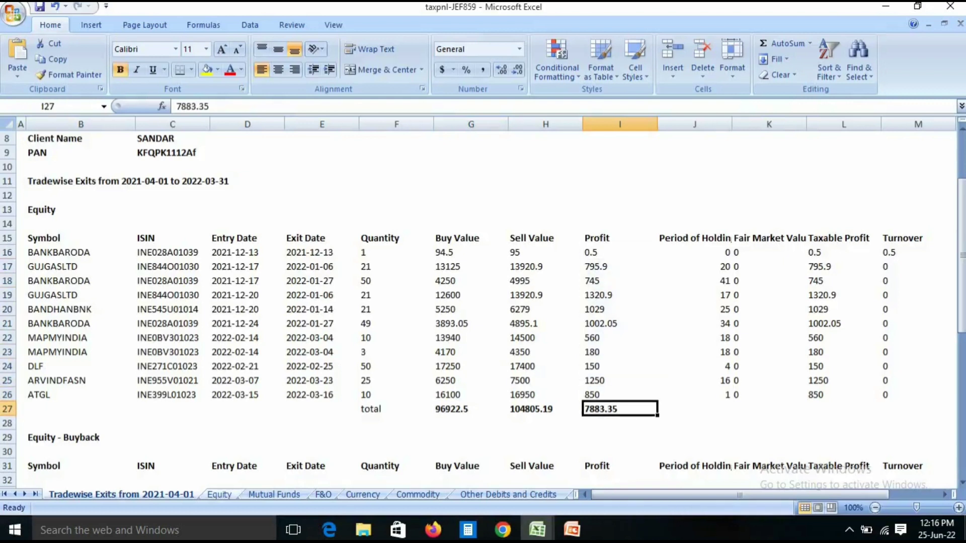
click(219, 495)
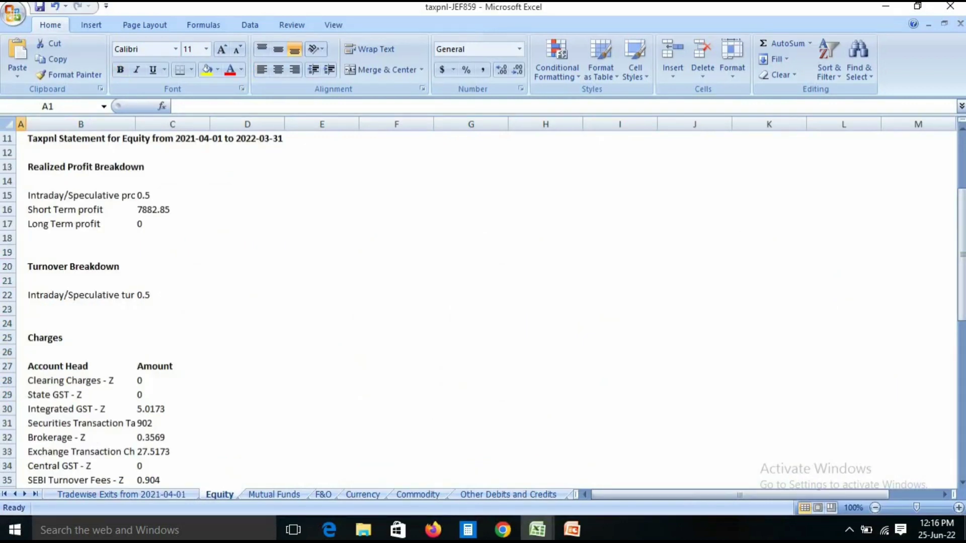
click(172, 210)
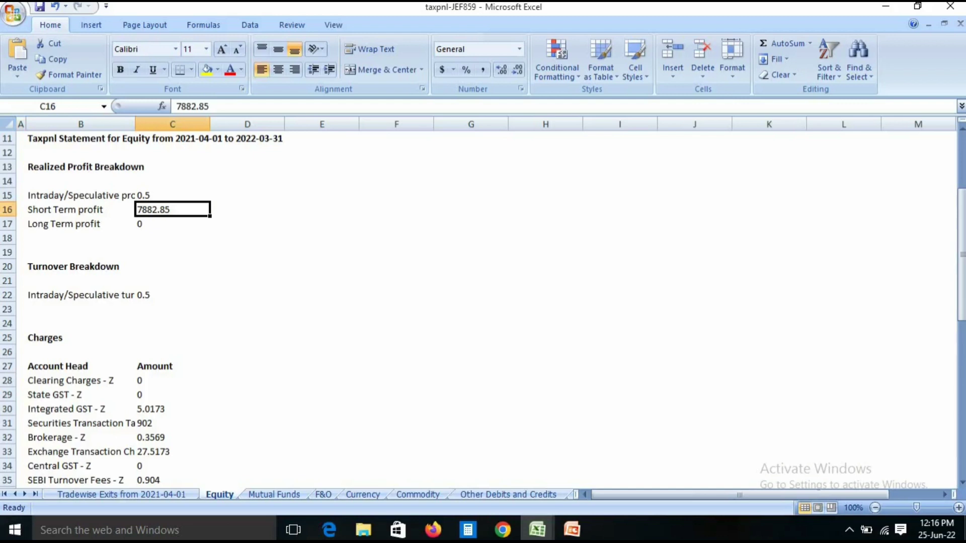
key(alt+Tab)
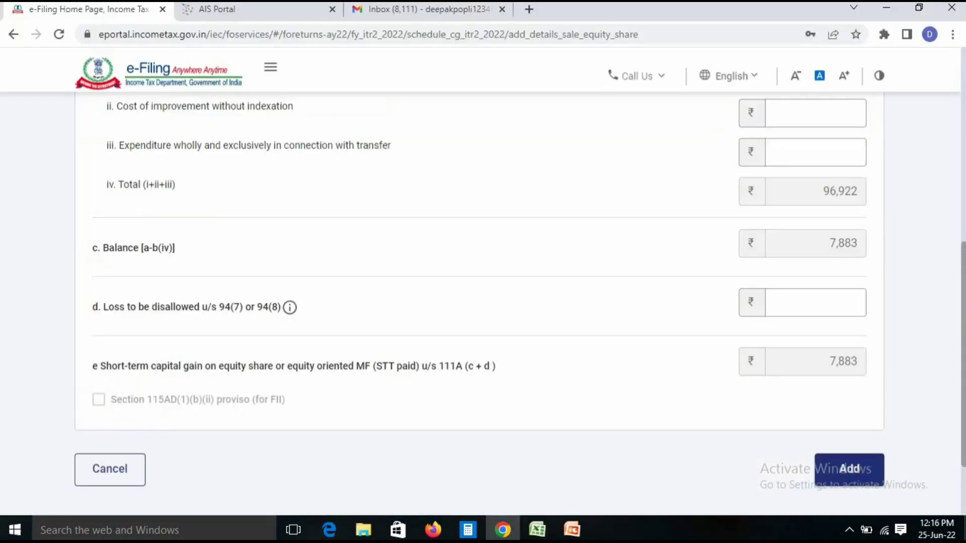
Add the 111A equity sale to the schedule and open the capital gain accrual section
click(849, 469)
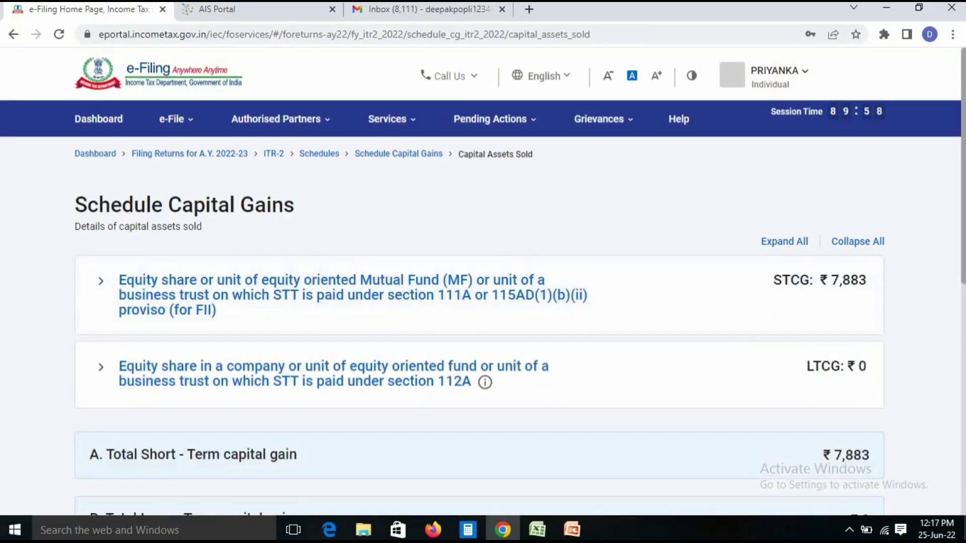
scroll(483, 302, down, 8)
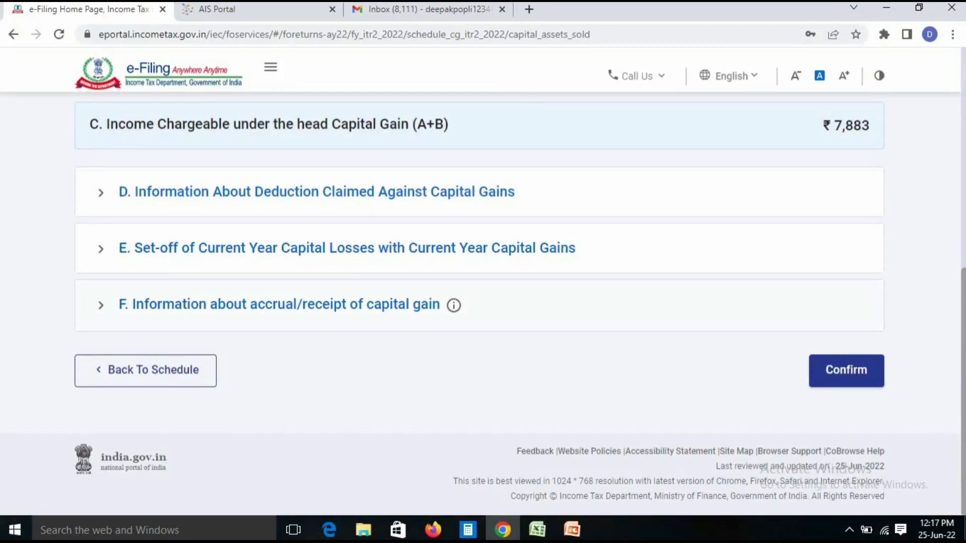
click(280, 305)
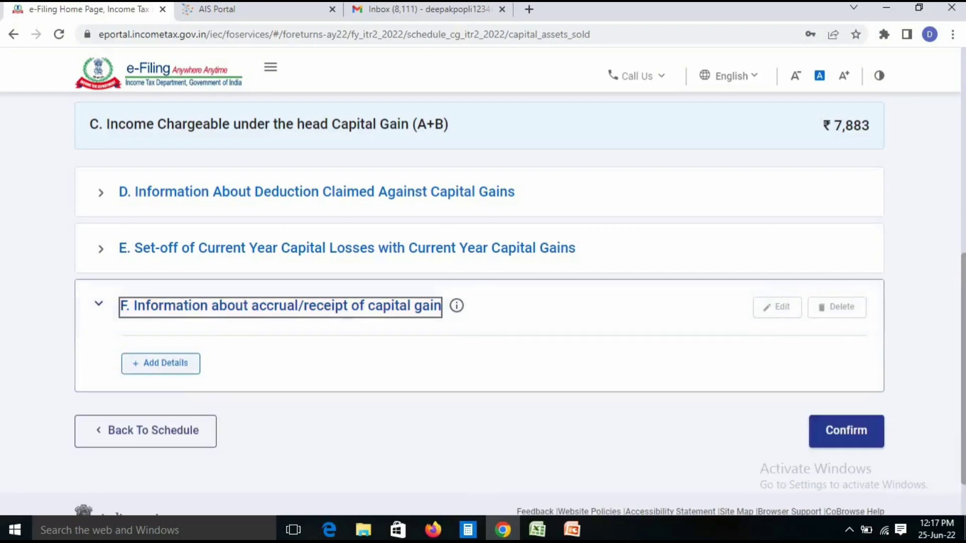
Enter 7,883 in row 1's 16 Dec–15 Mar quarter and confirm Schedule Capital Gains
key(Tab)
key(Return)
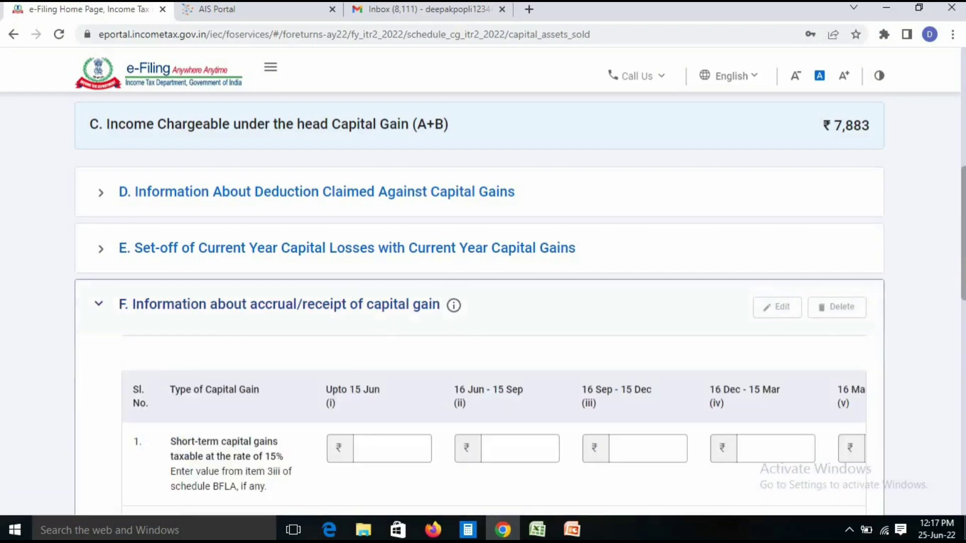
scroll(479, 304, down, 2)
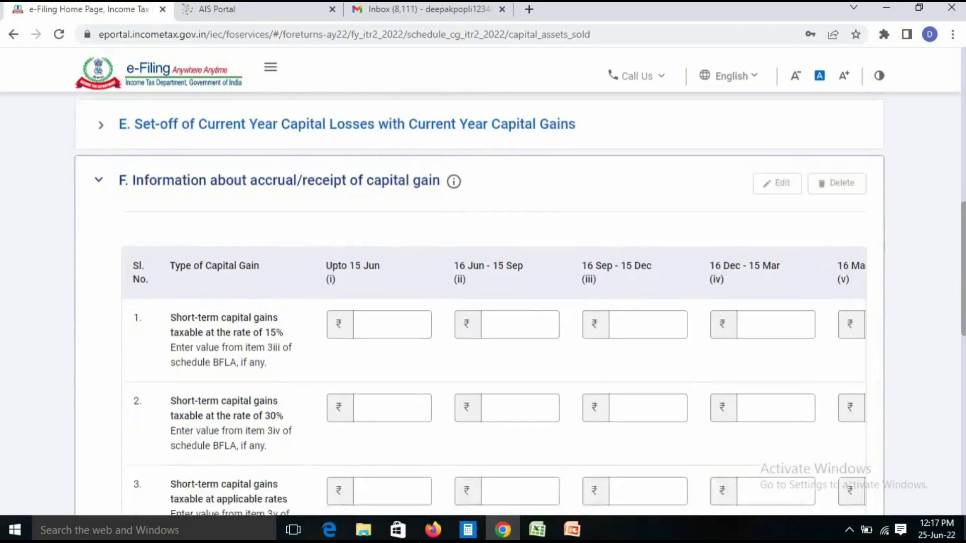
click(776, 305)
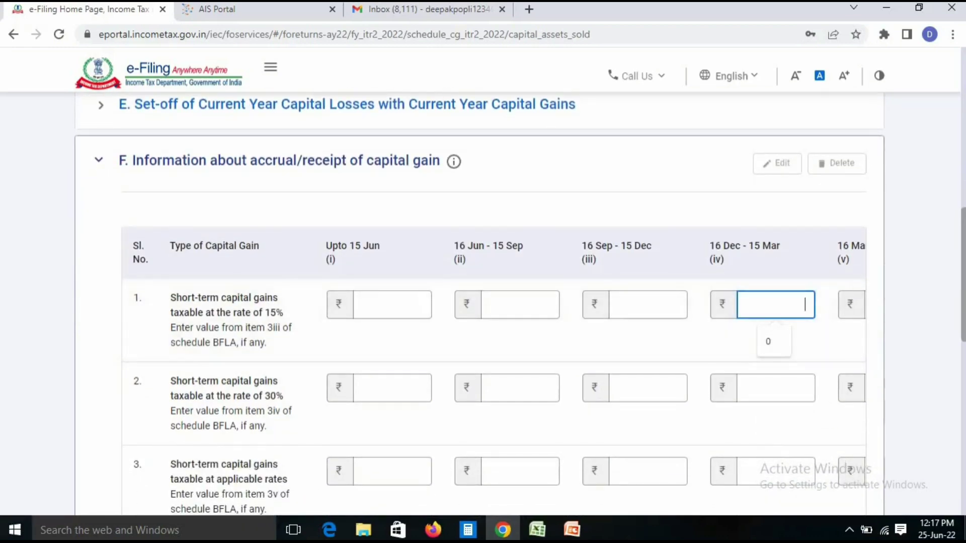
scroll(480, 304, down, 1)
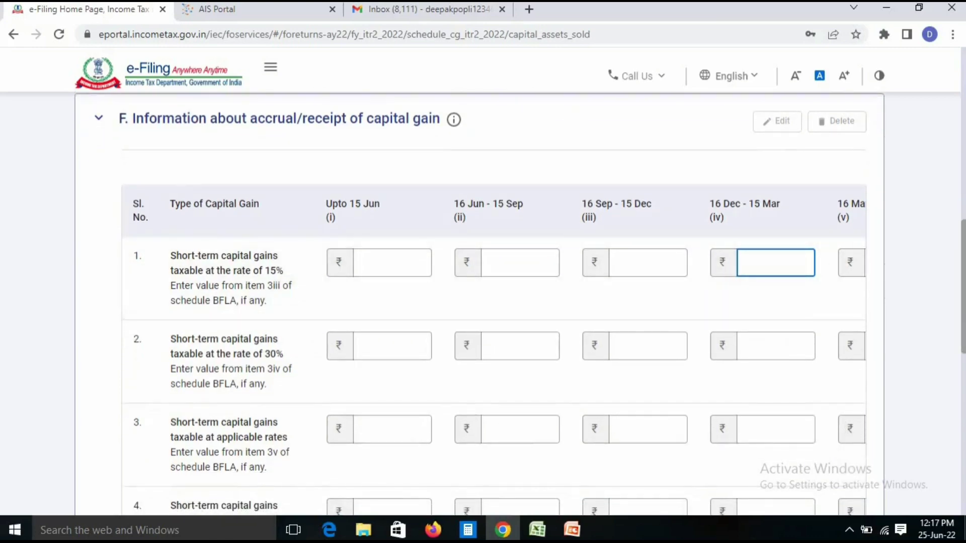
scroll(479, 304, down, 10)
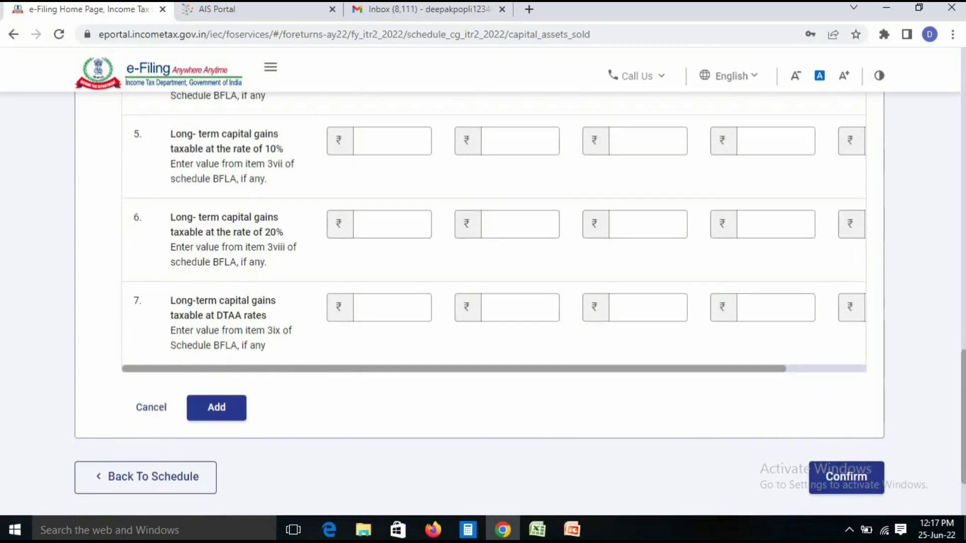
scroll(479, 304, up, 10)
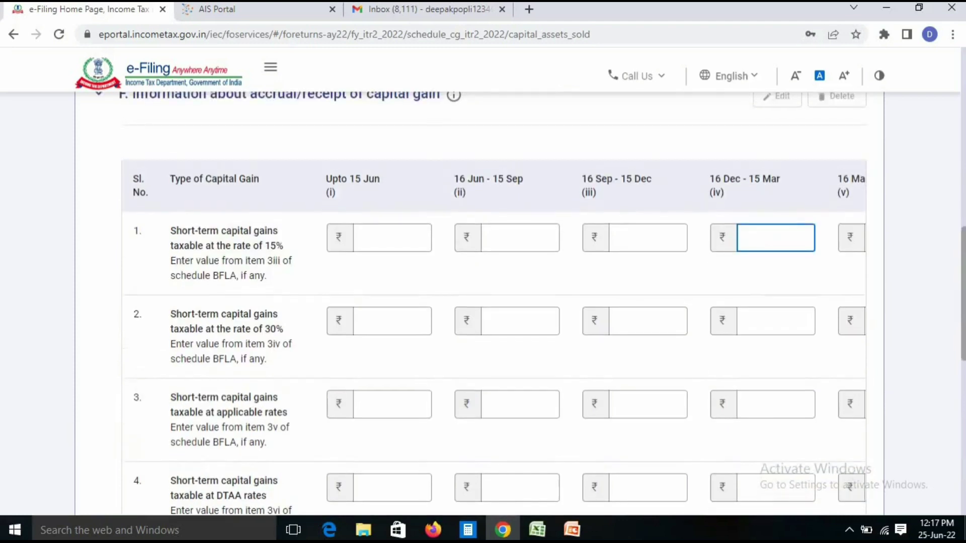
text(7883)
key(Tab)
scroll(494, 302, down, 10)
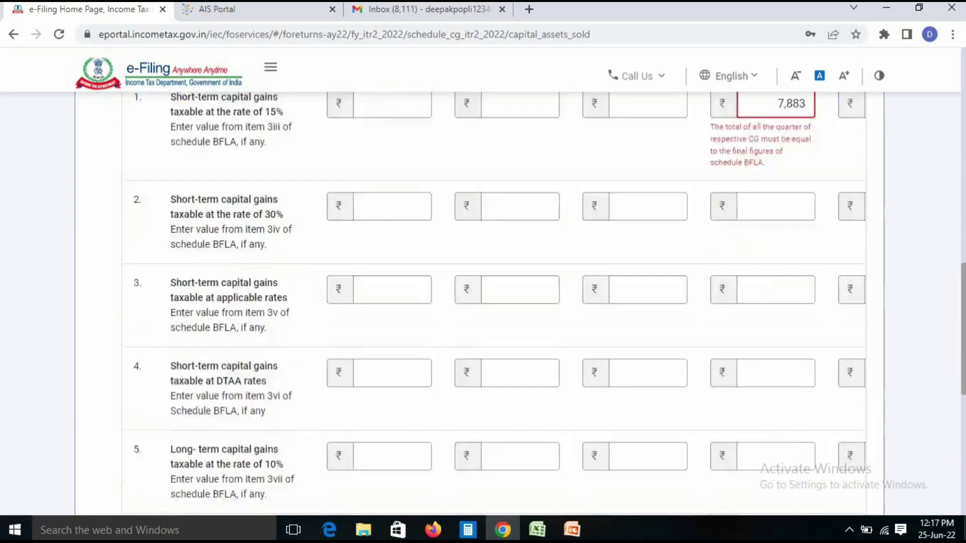
click(846, 444)
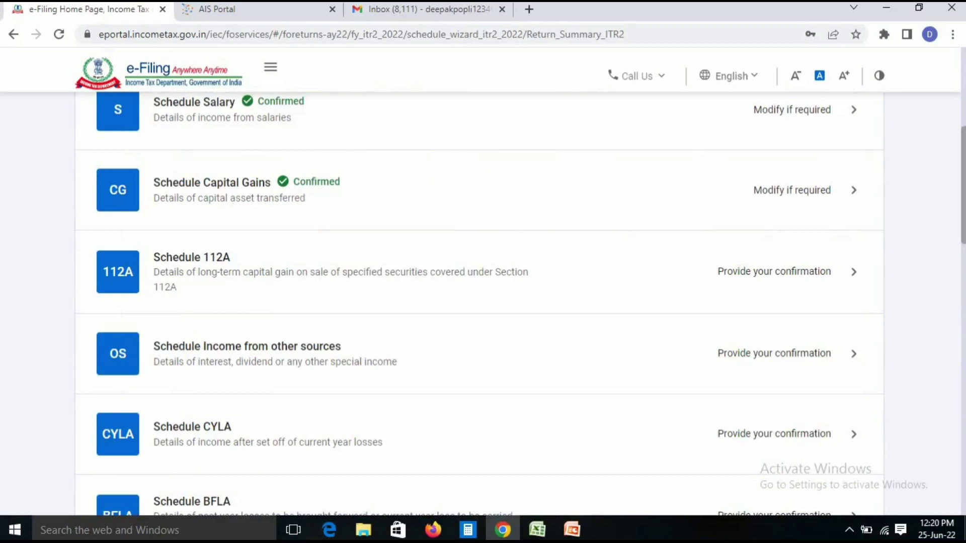
Download Schedule 112A's CSV template and open Schedule112ADtls_download in Excel
click(342, 272)
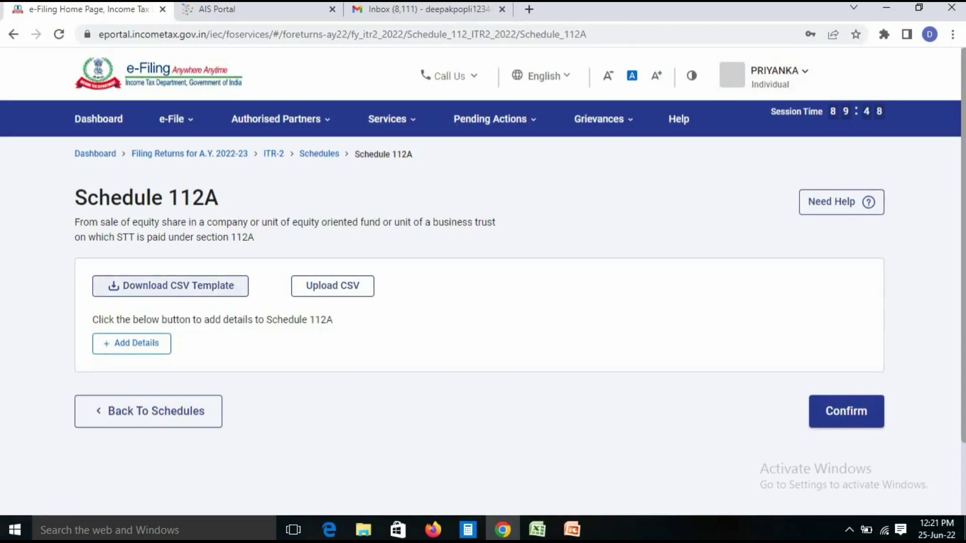
click(170, 286)
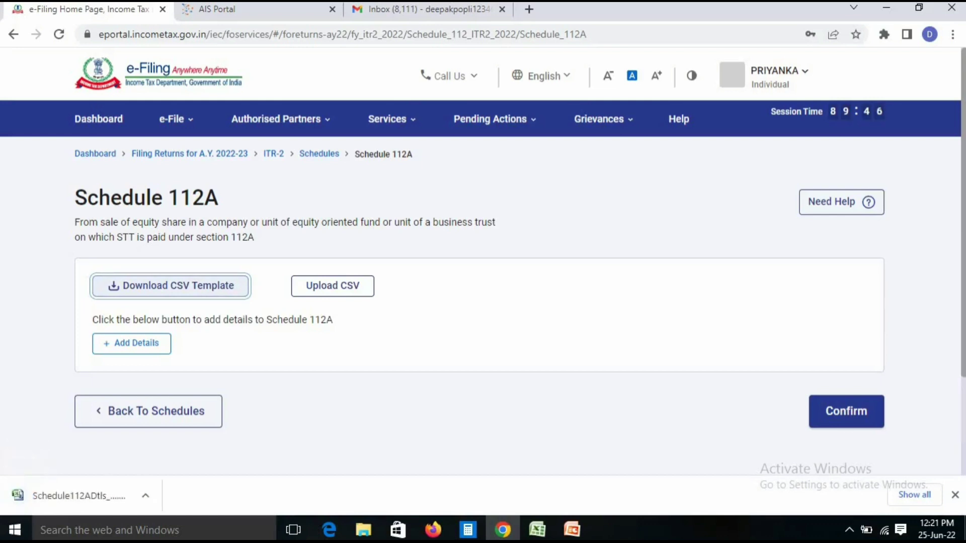
click(81, 495)
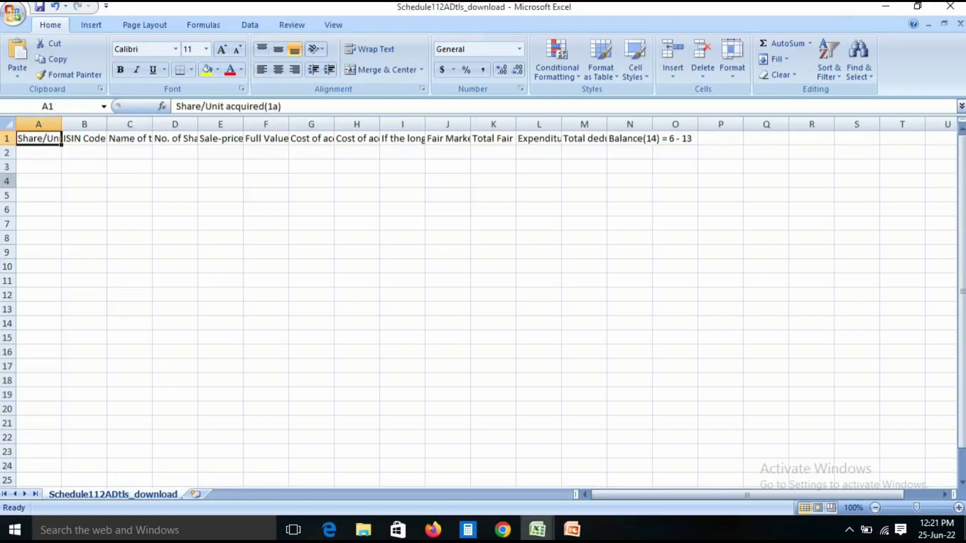
Close the empty Schedule112ADtls_download workbook and return to the portal's Schedule 112A page
click(85, 182)
click(38, 153)
drag(39, 153, 675, 323)
click(857, 267)
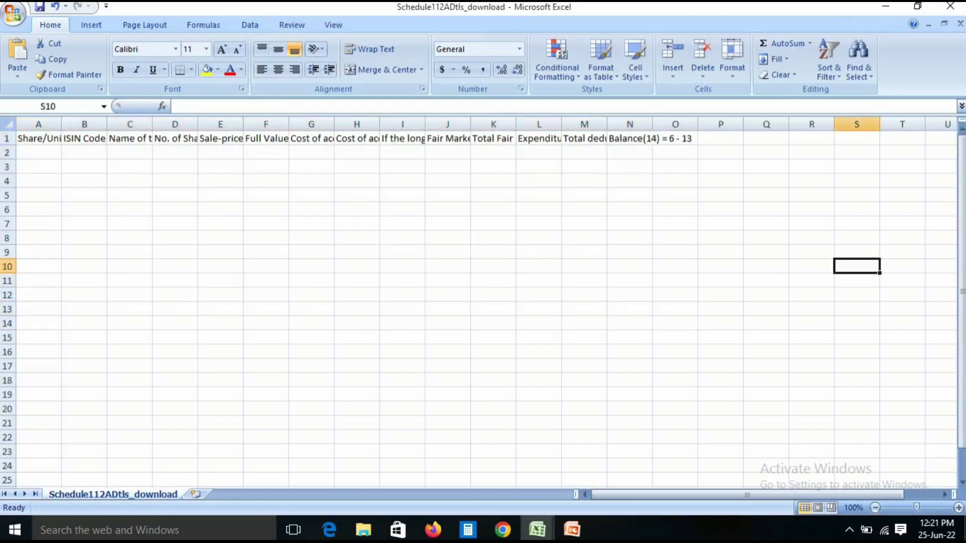
click(951, 6)
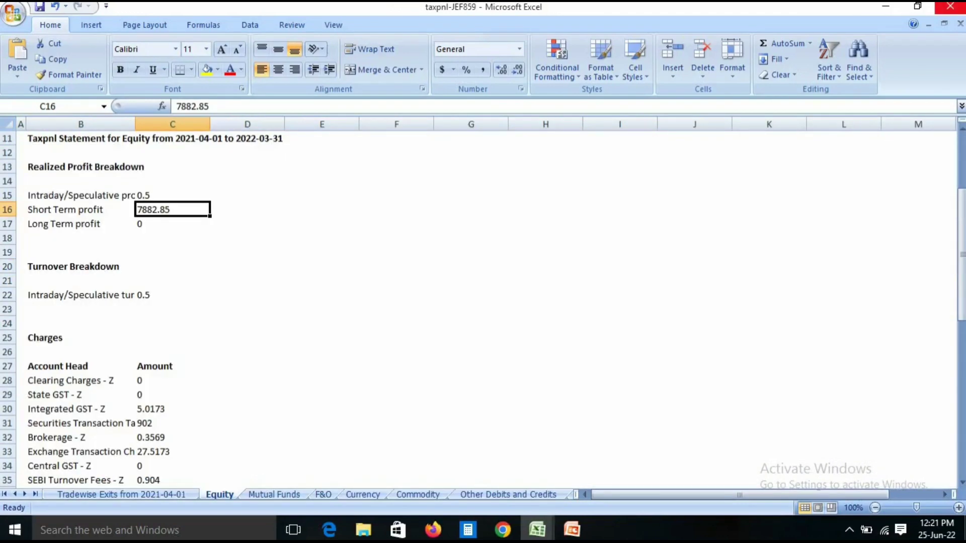
click(502, 530)
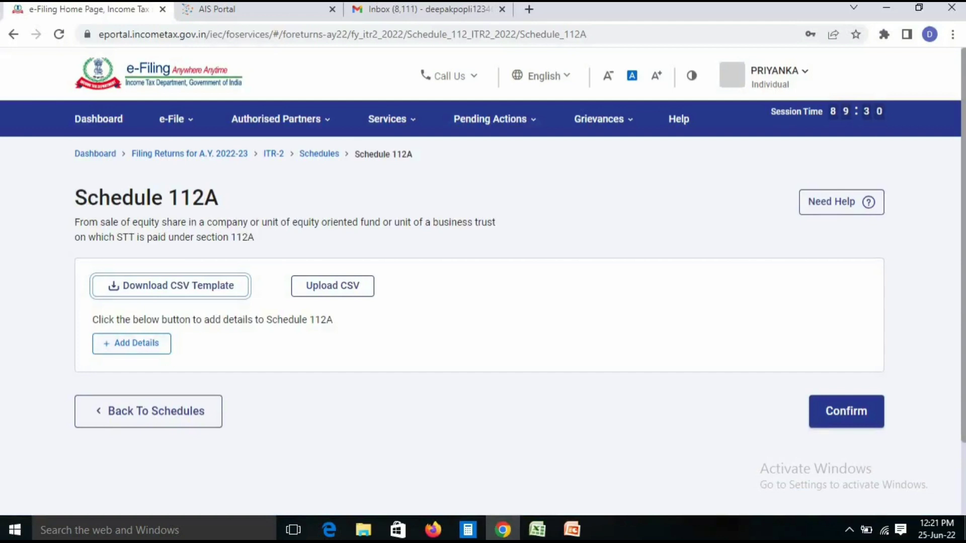
Start a new Schedule 112A entry for shares acquired after 31st January 2018
click(134, 343)
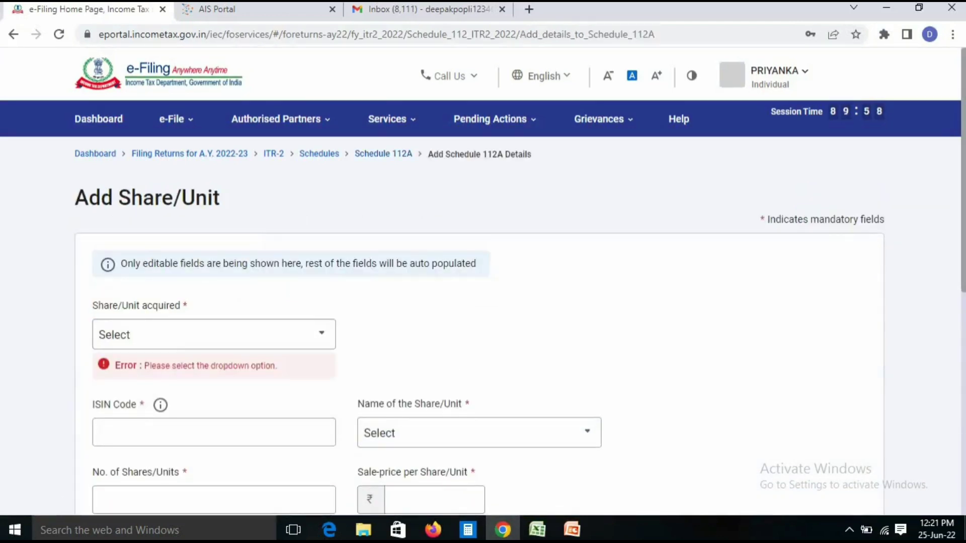
scroll(483, 302, down, 3)
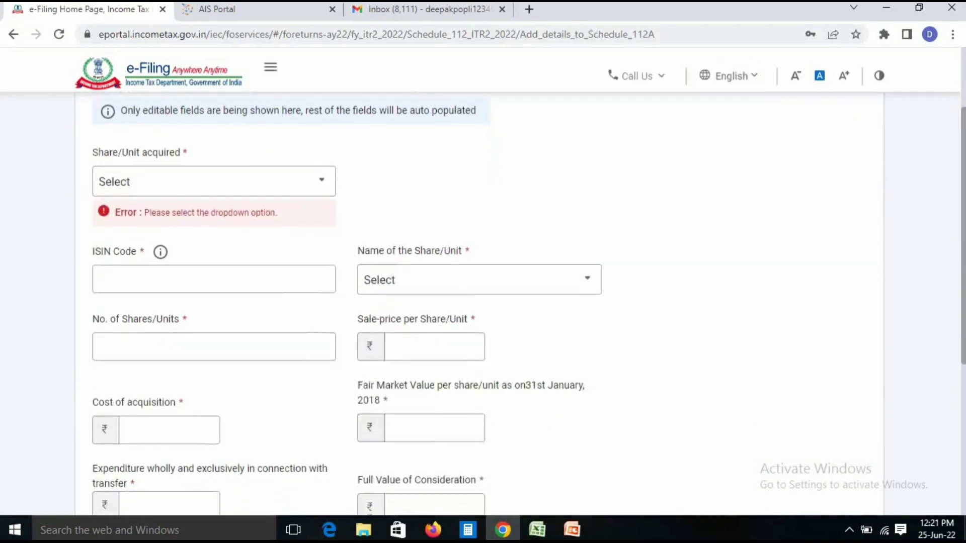
click(214, 170)
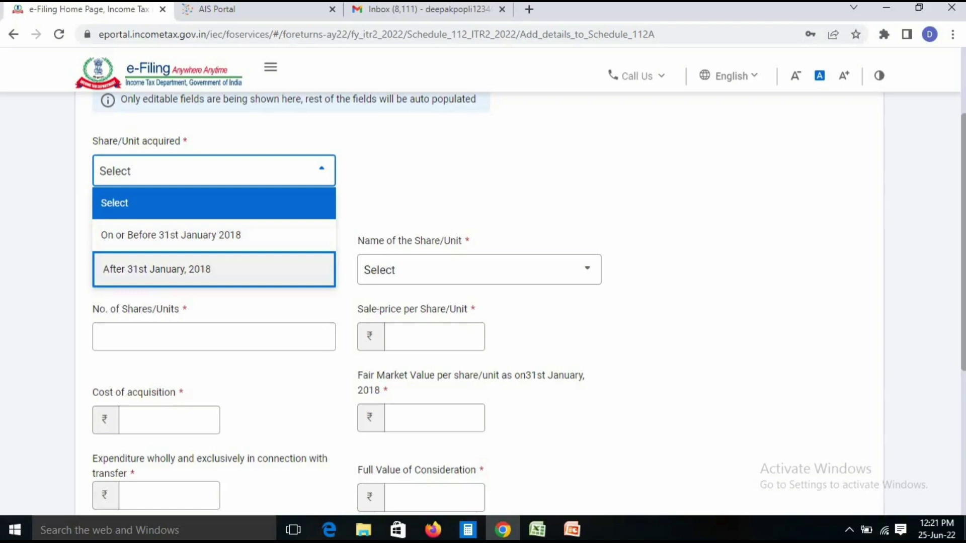
key(Return)
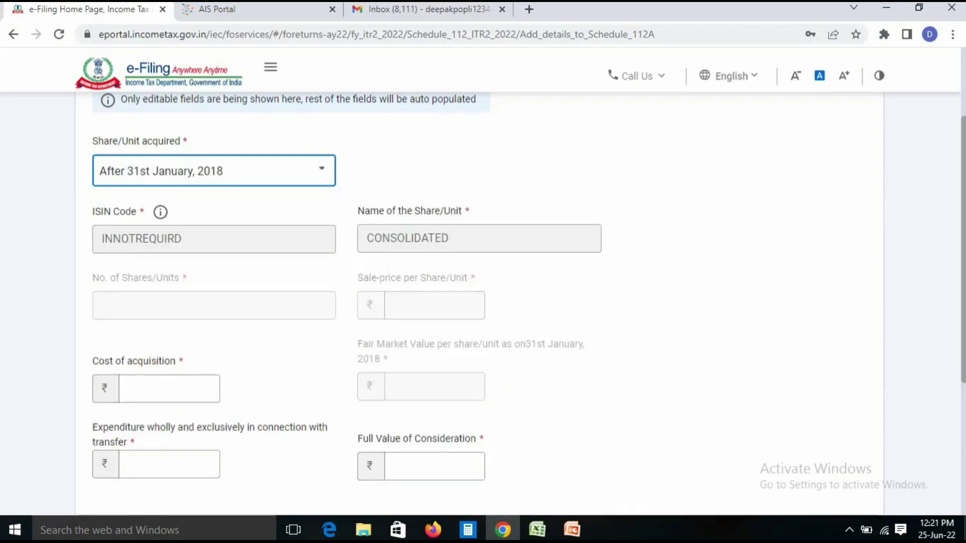
scroll(483, 302, down, 1)
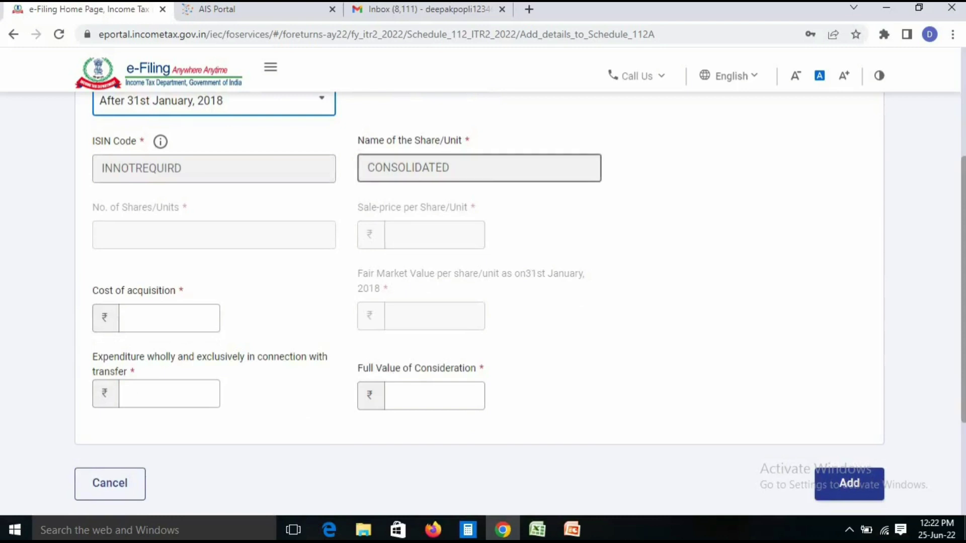
Enter cost 5,00,000, full value 5,20,000 and expenditure 1,000, then add the entry
click(169, 318)
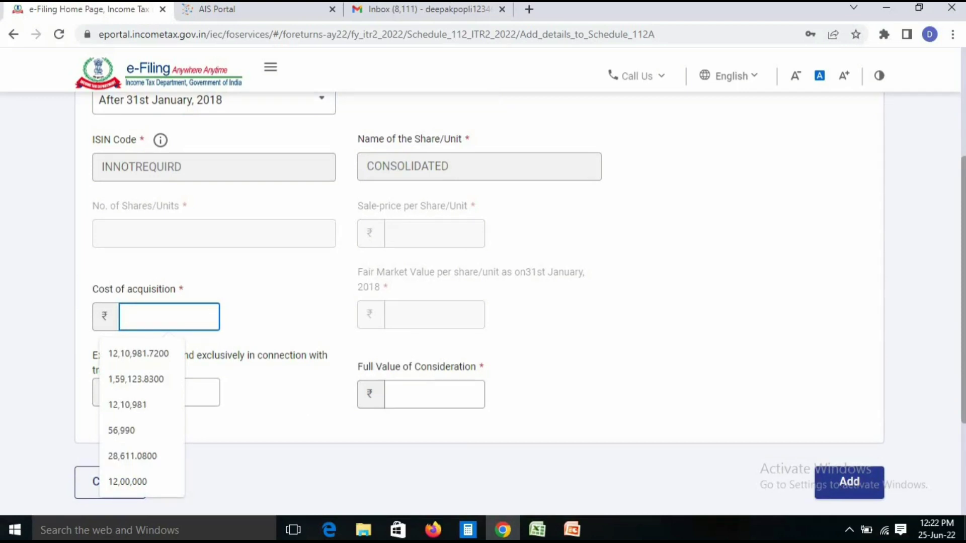
text(5)
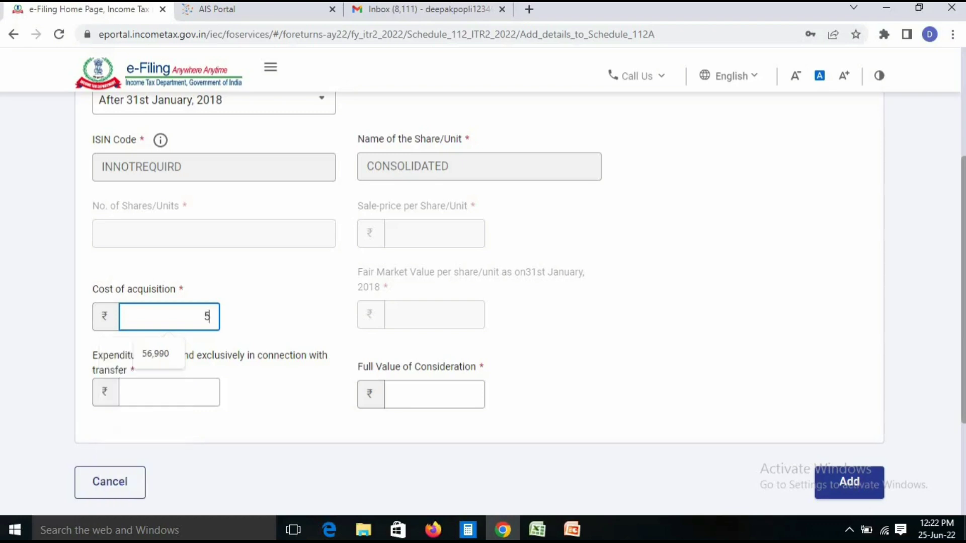
text(00000)
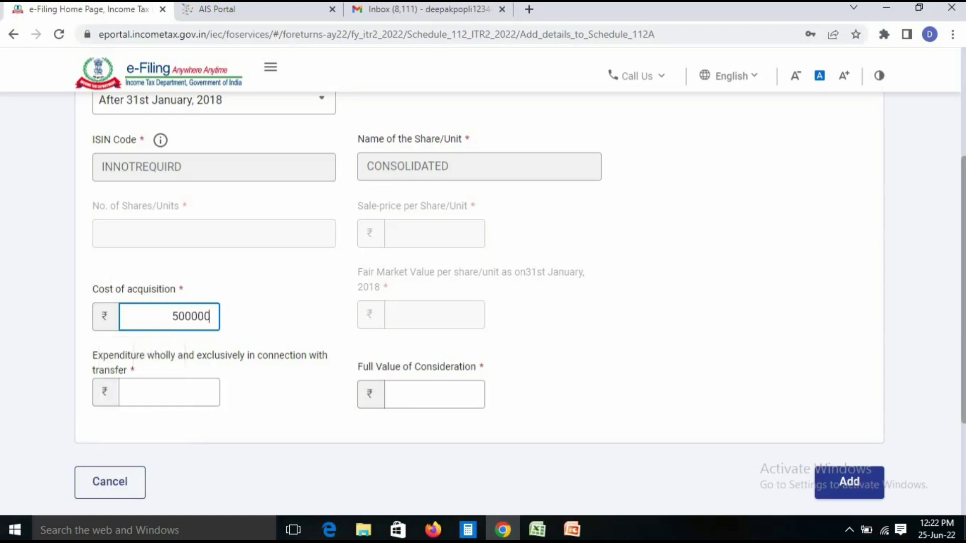
key(Tab)
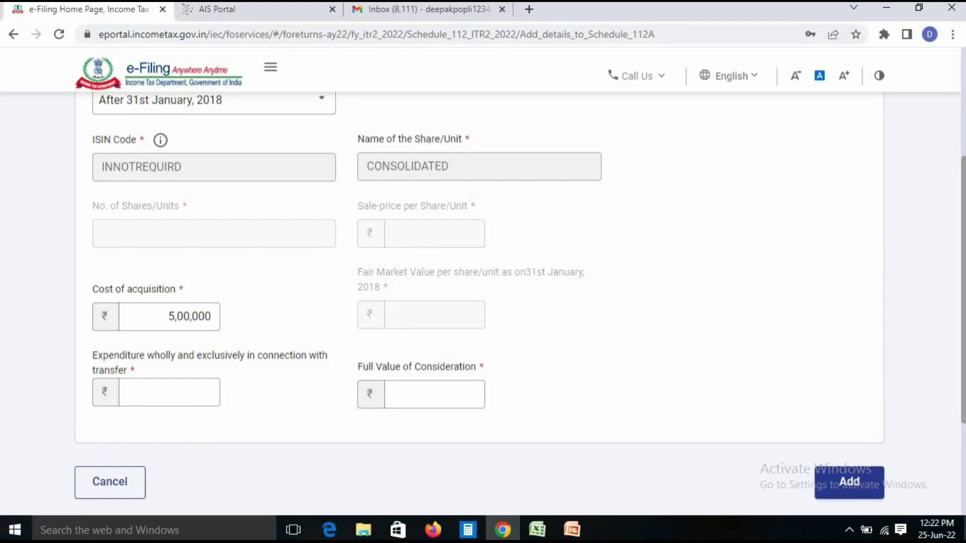
click(434, 394)
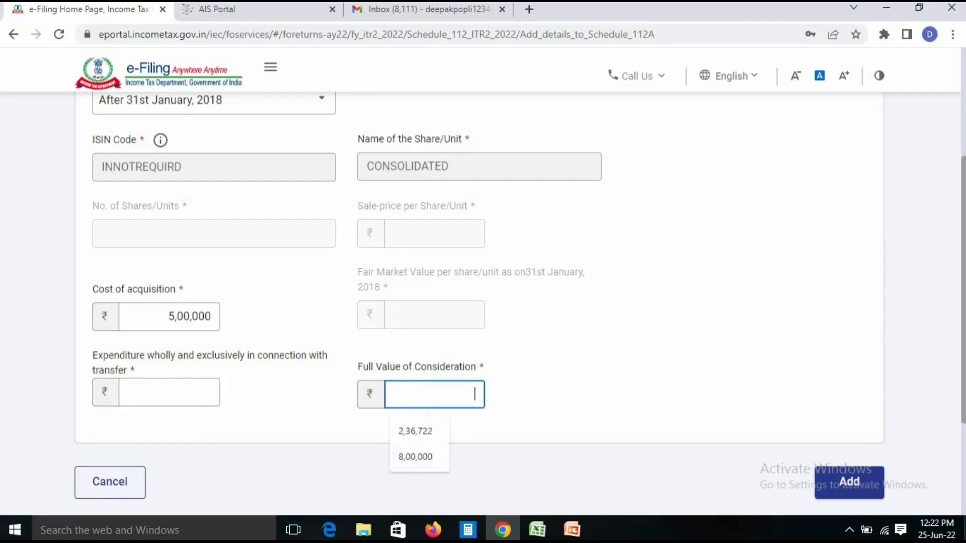
text(520000)
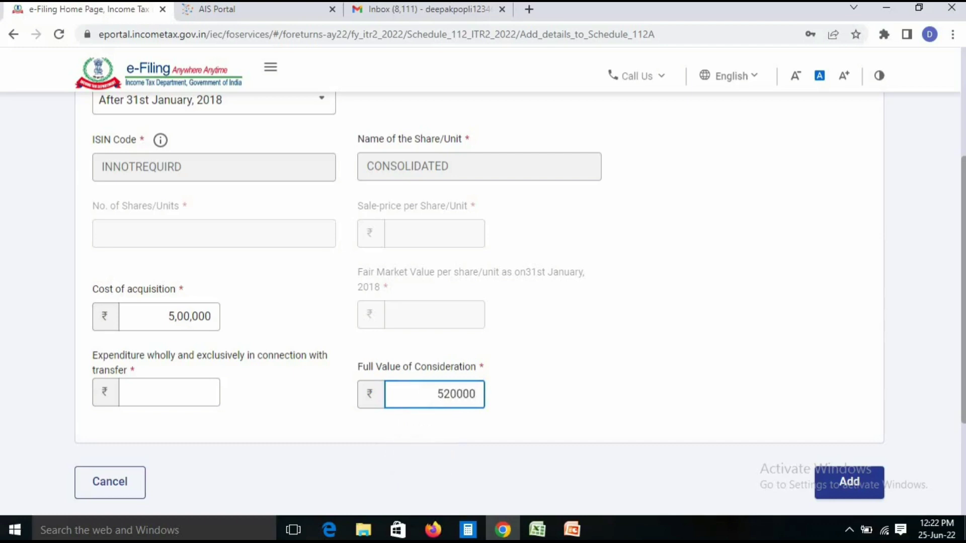
key(Tab)
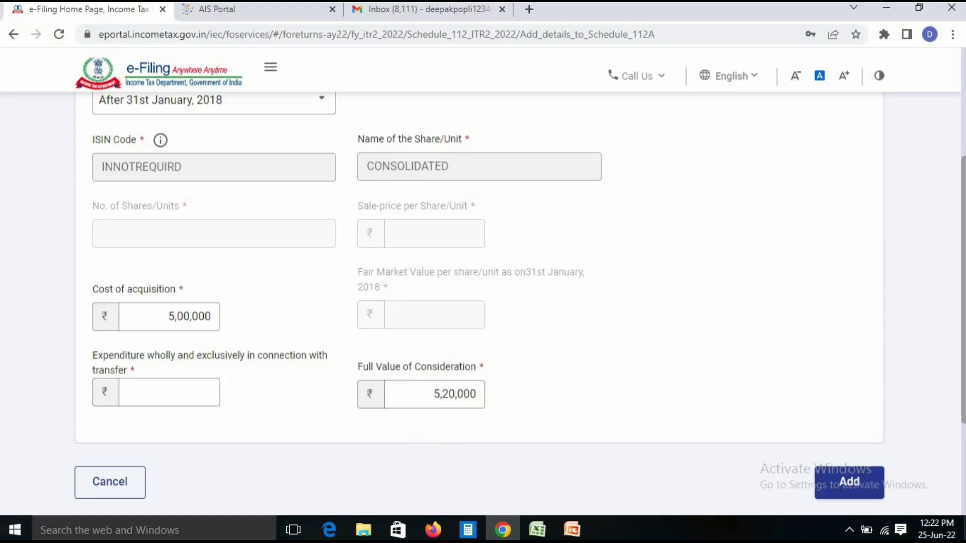
click(169, 393)
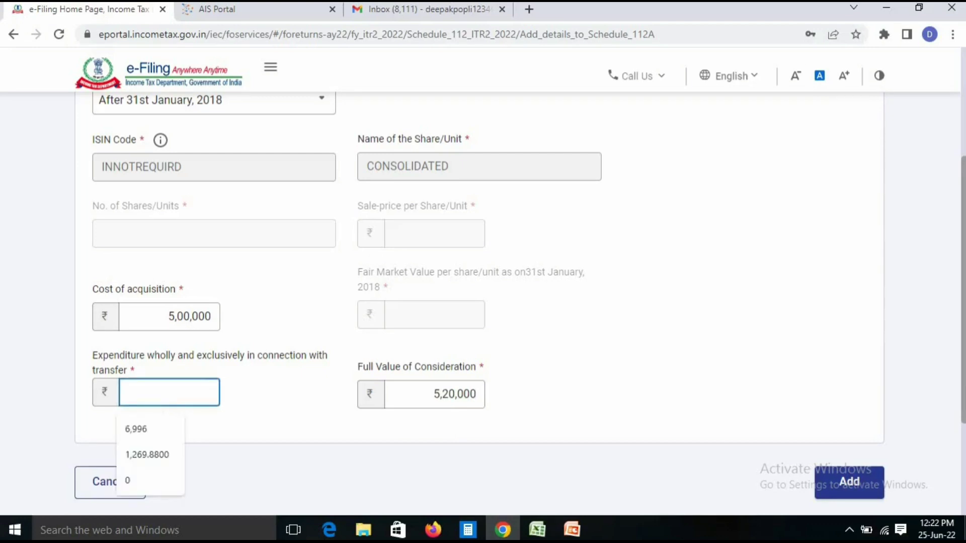
text(1000)
key(Tab)
click(849, 482)
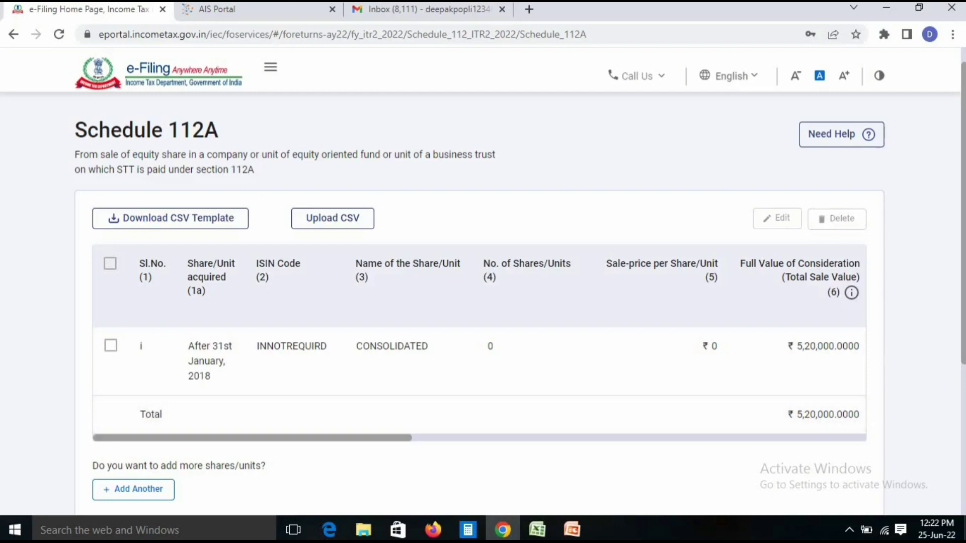
Scroll the Schedule 112A table to the Balance column and check the 19,000 balance
scroll(479, 342, right, 10)
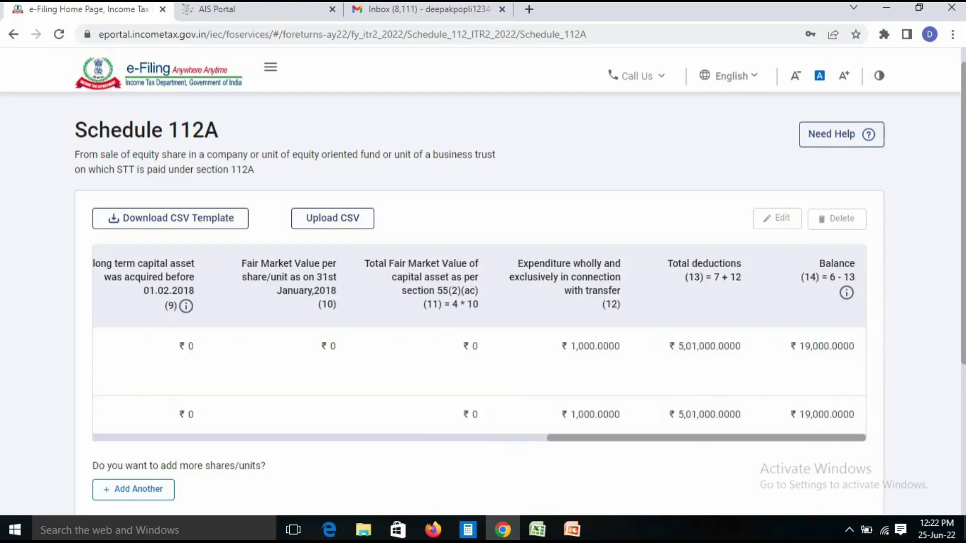
drag(799, 347, 855, 347)
click(810, 460)
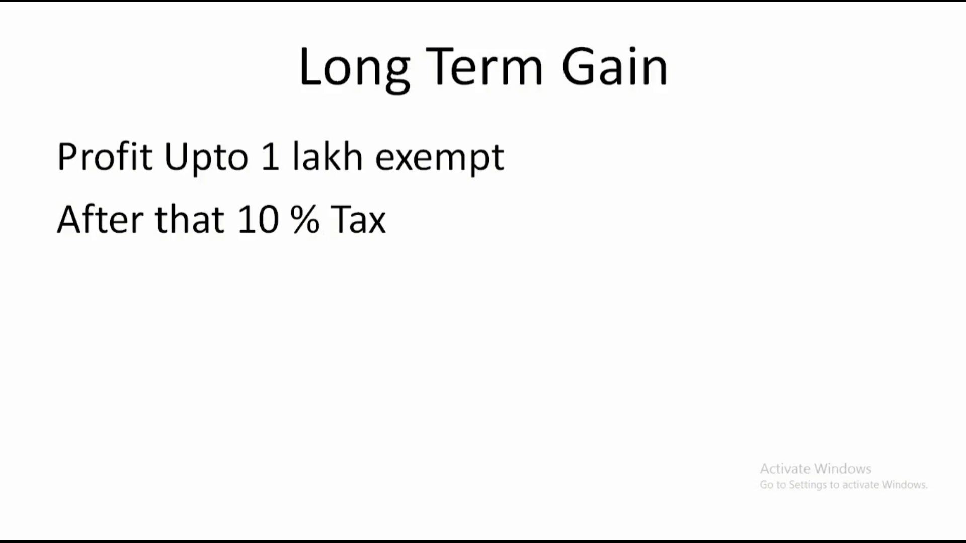
Advance the slideshow to the Short term Gain slide on 15% taxability
key(Right)
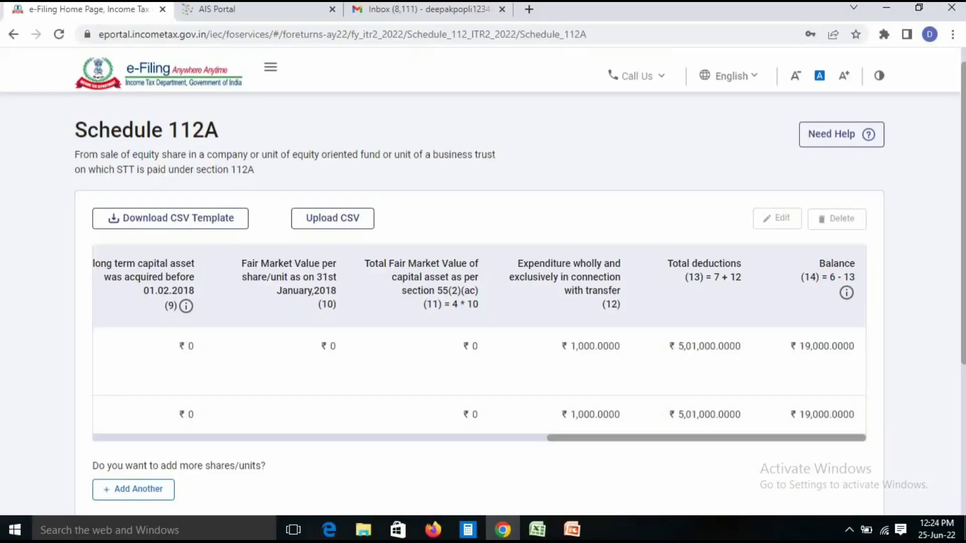
Confirm Schedule 112A with ₹5,01,000 deductions and ₹19,000 balance
scroll(478, 302, down, 3)
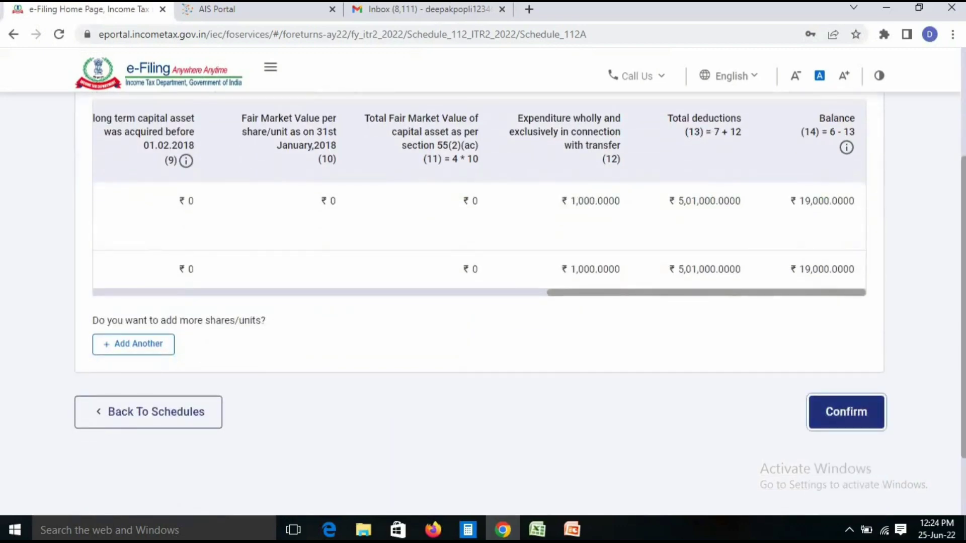
click(846, 412)
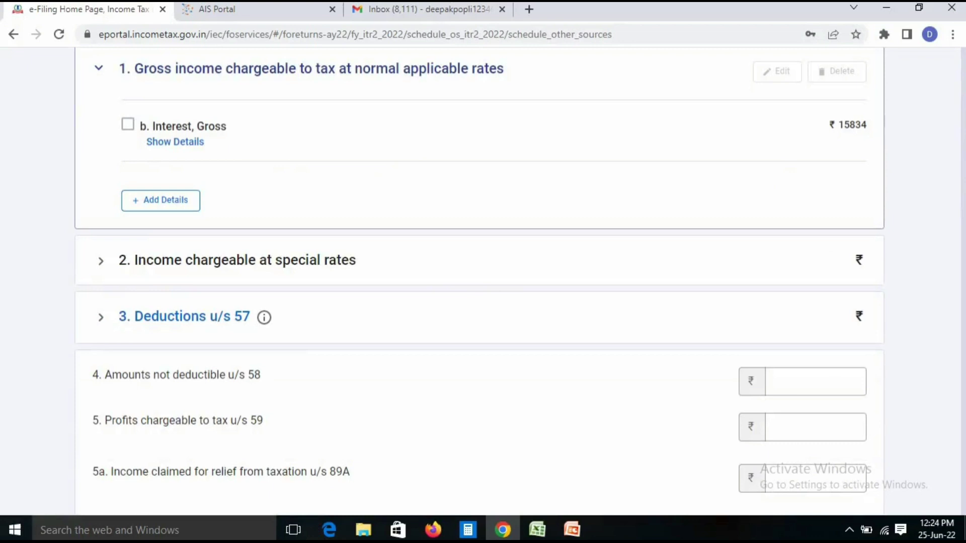
Review the ₹15,834 gross interest breakdown and start adding another normal-rate income
click(175, 142)
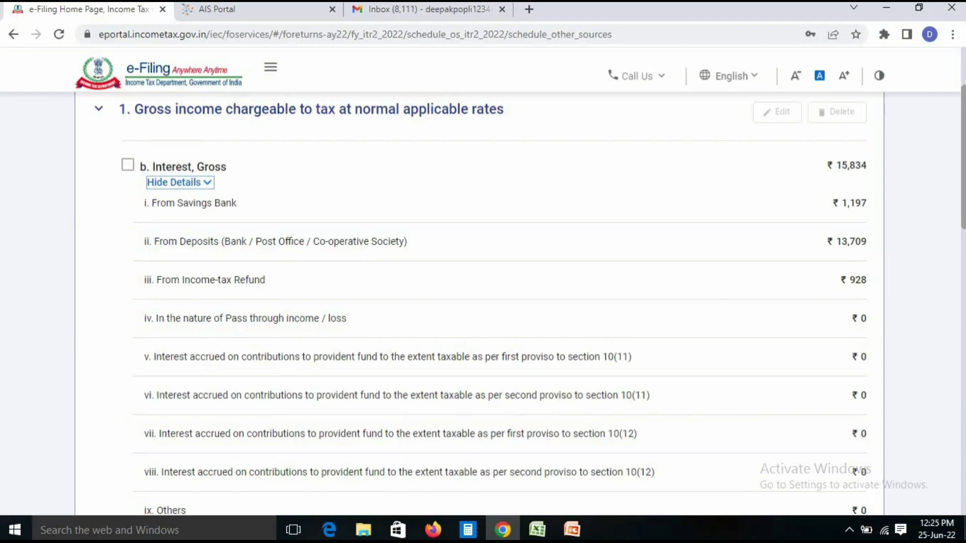
scroll(478, 302, down, 4)
scroll(478, 302, down, 5)
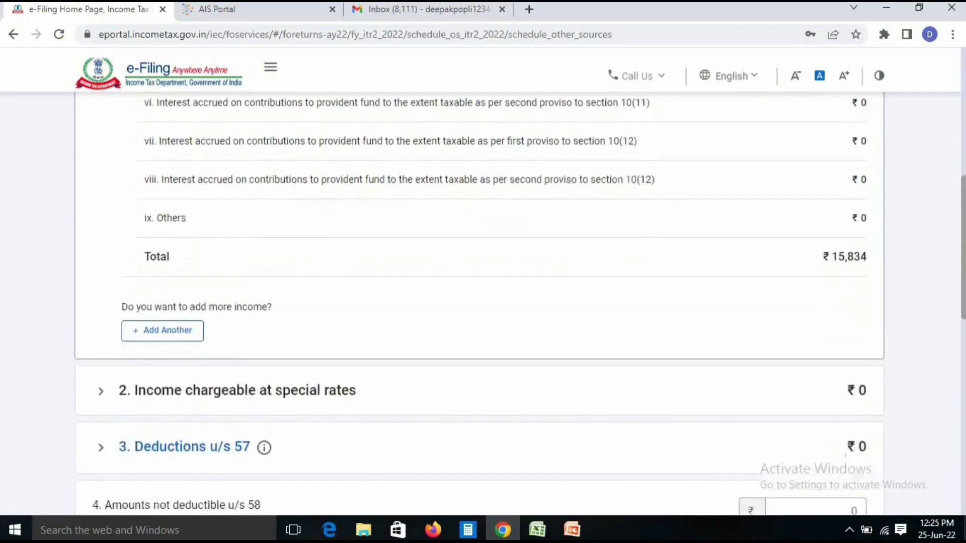
scroll(478, 302, down, 6)
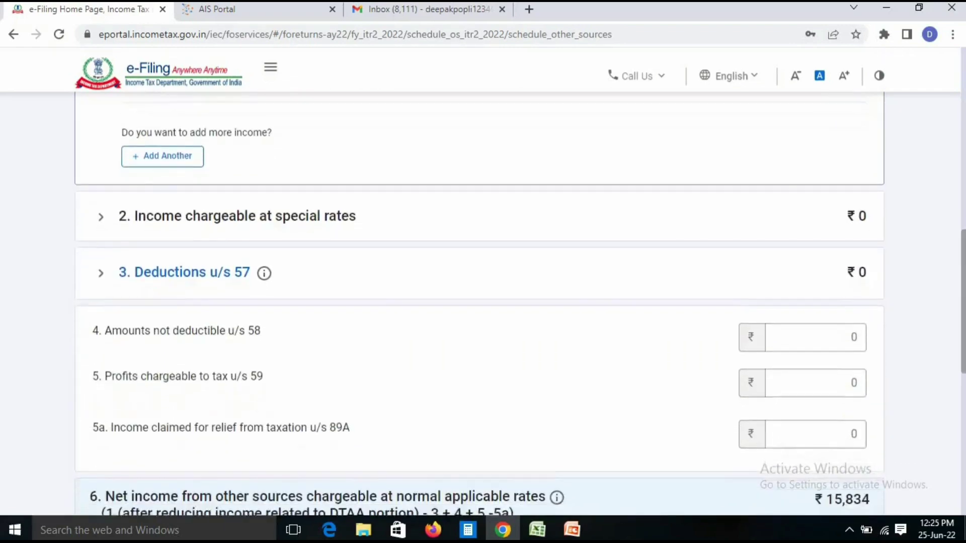
scroll(479, 302, down, 3)
scroll(478, 302, up, 15)
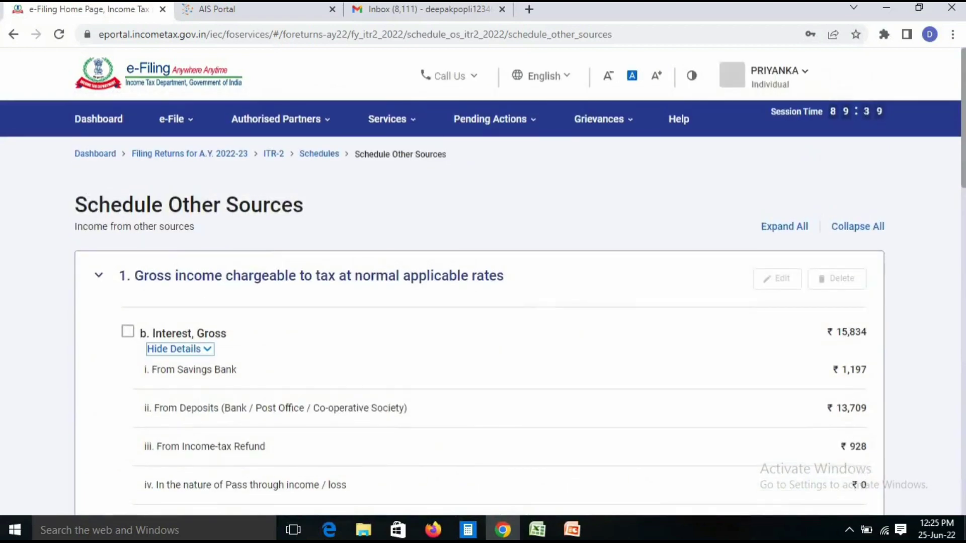
scroll(478, 302, down, 2)
scroll(478, 302, down, 1)
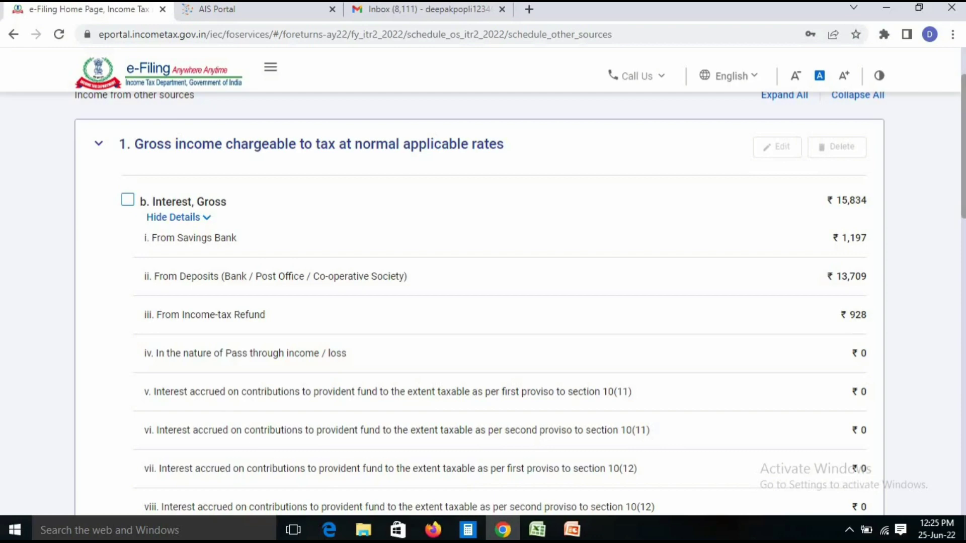
scroll(479, 305, down, 7)
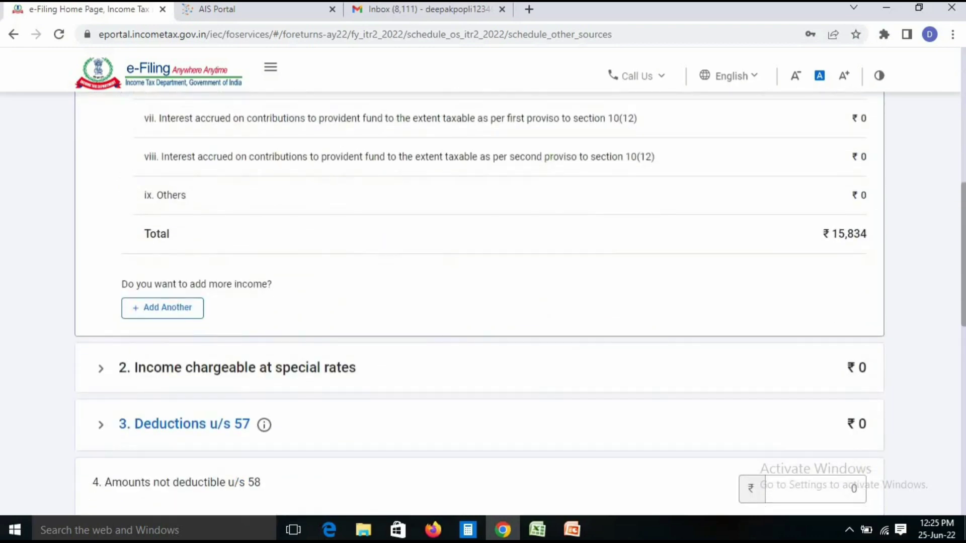
click(163, 308)
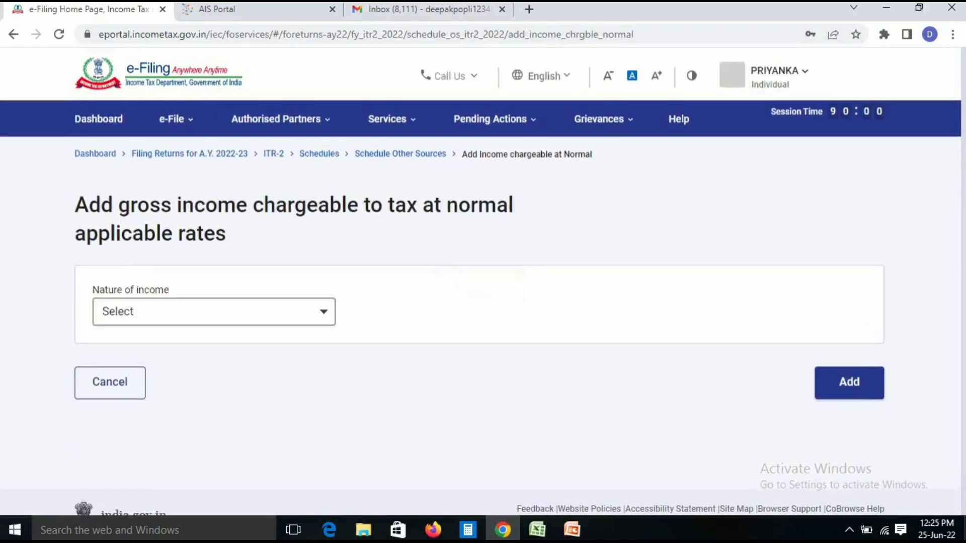
Add a 'Dividends, Gross' income entry of ₹100 to Schedule Other Sources
click(162, 307)
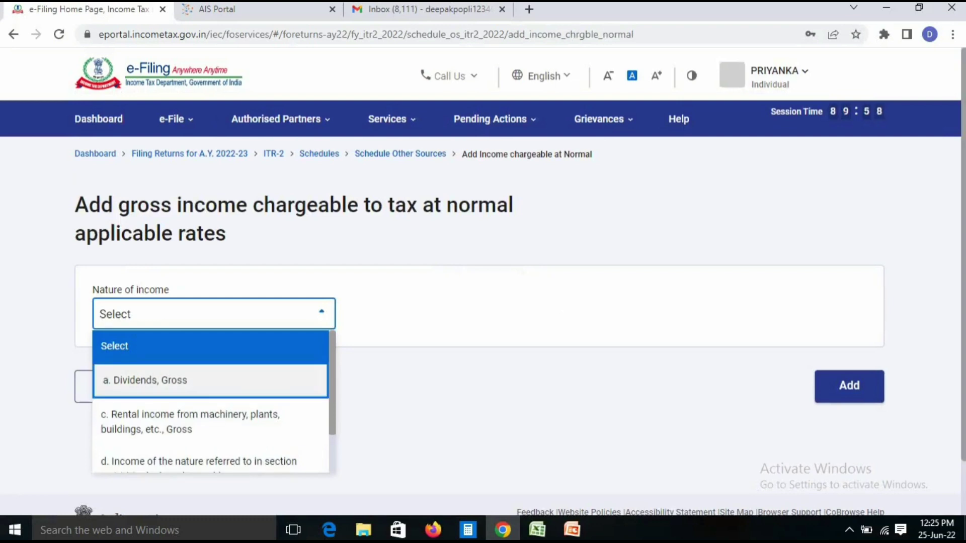
click(143, 378)
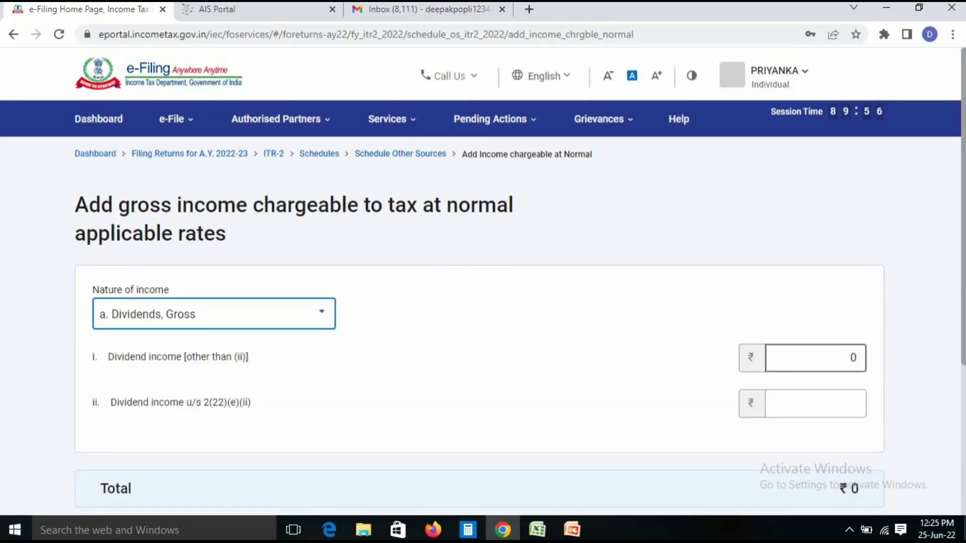
click(815, 358)
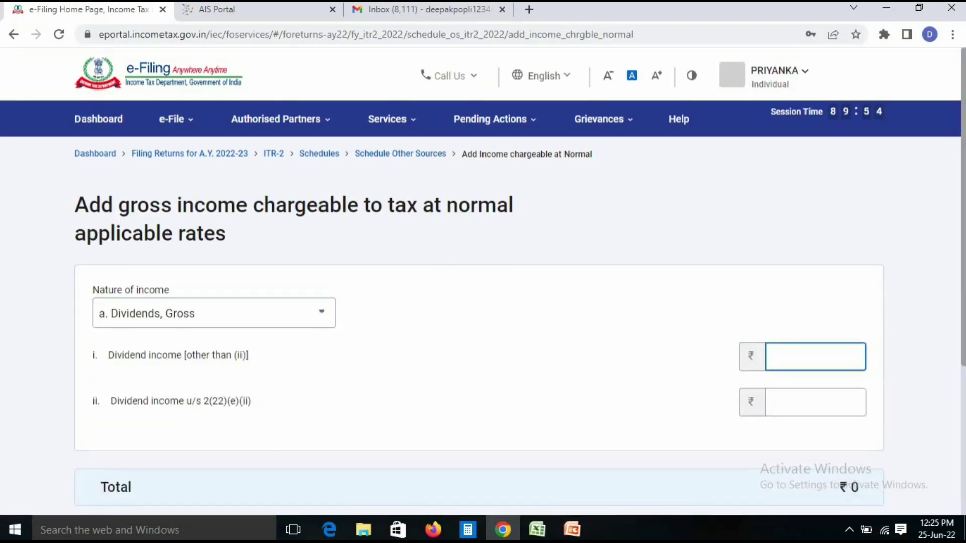
text(100)
click(624, 378)
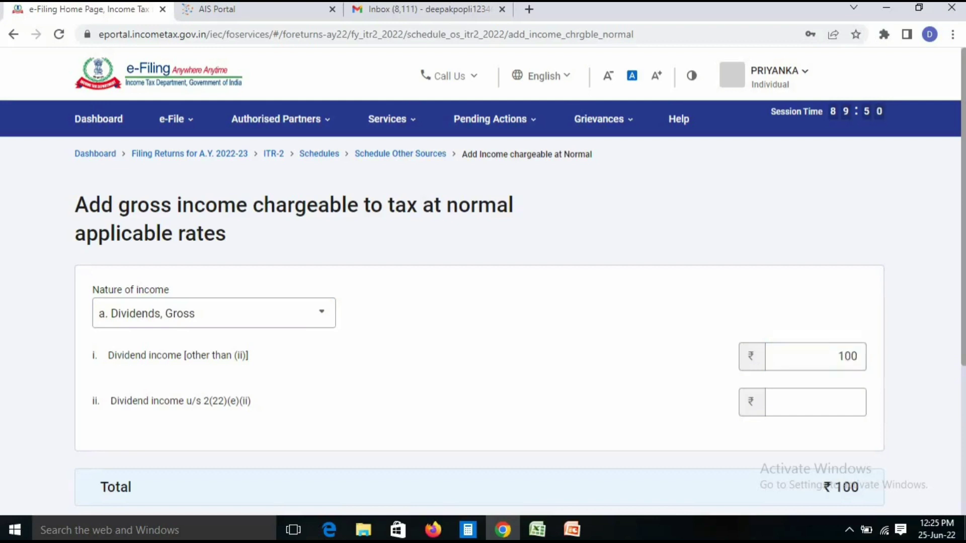
scroll(483, 302, down, 2)
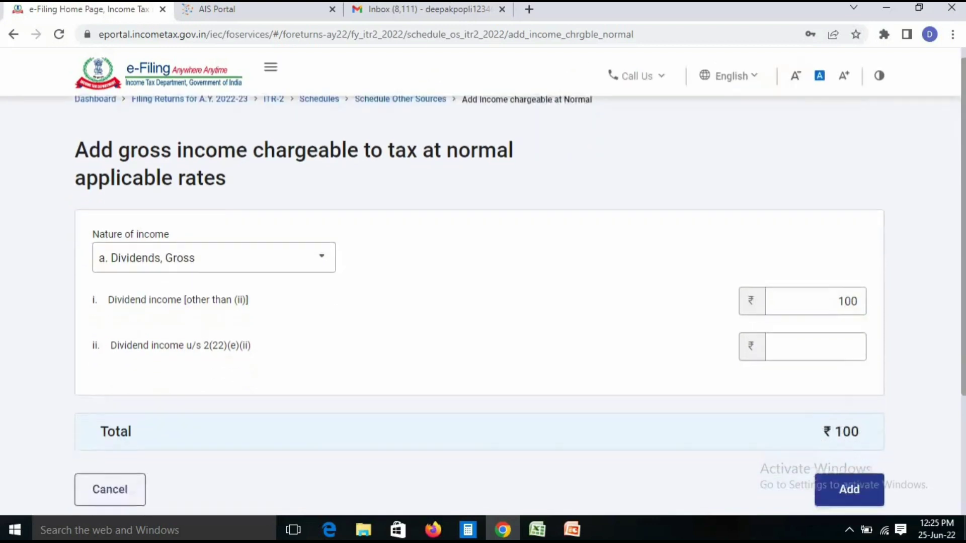
click(849, 481)
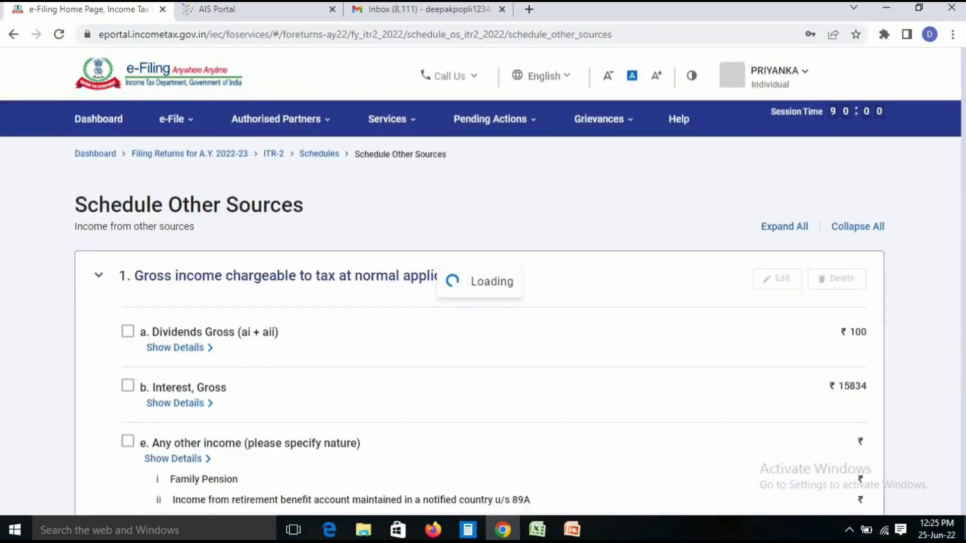
Check the accrual details and confirm the ₹15,934 Other Sources schedule
scroll(479, 302, down, 3)
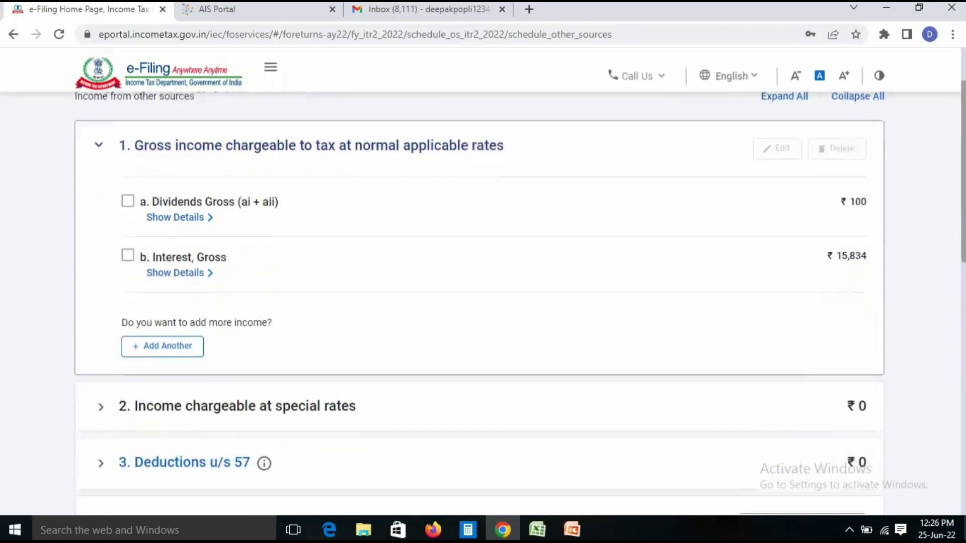
scroll(479, 301, down, 2)
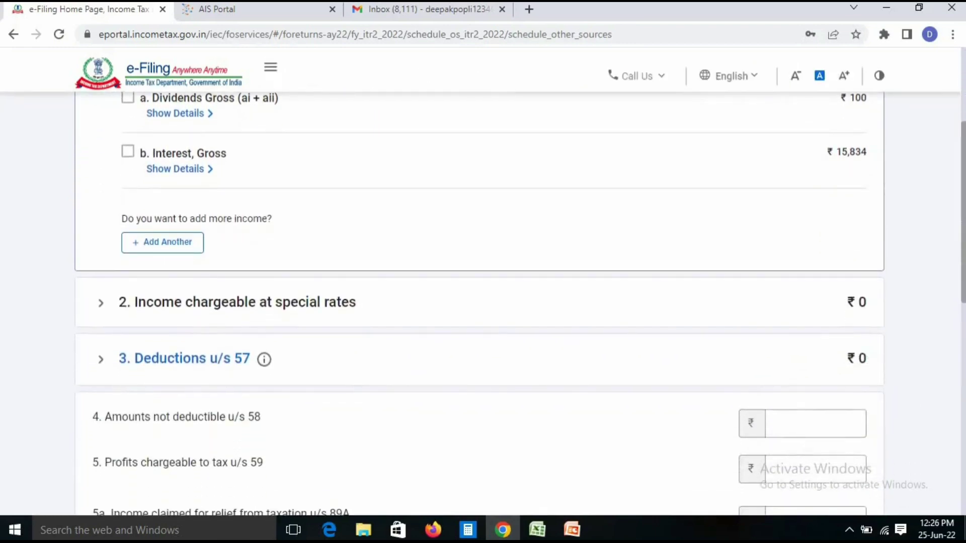
scroll(479, 302, down, 8)
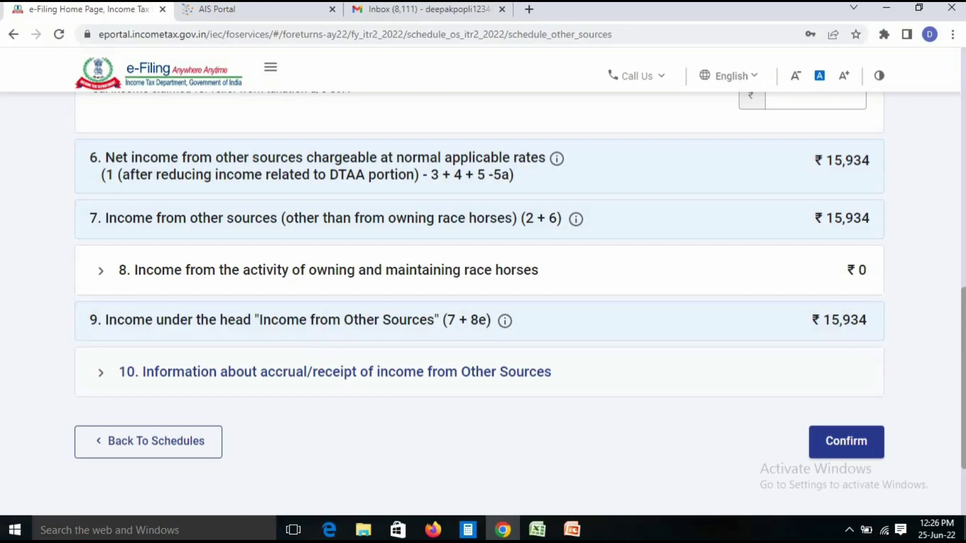
click(334, 372)
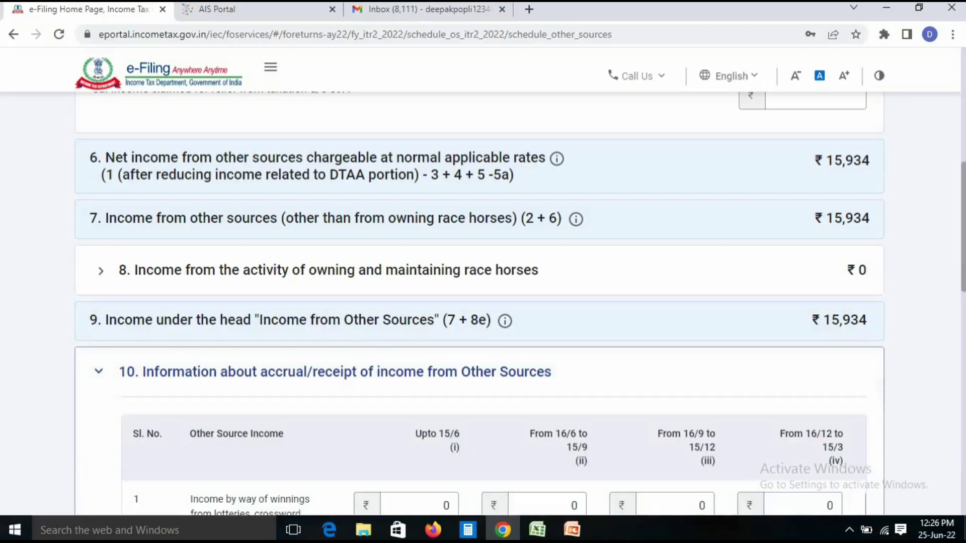
scroll(483, 302, down, 3)
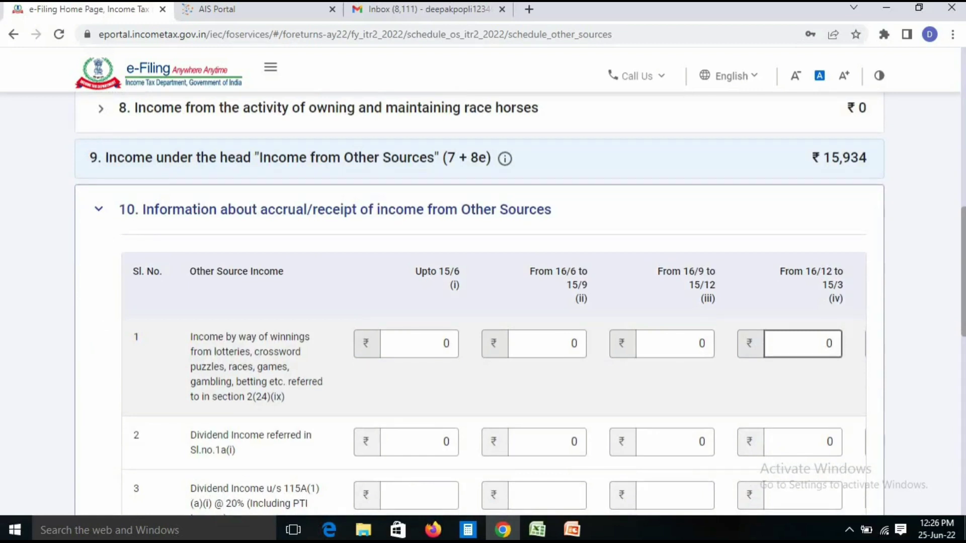
scroll(803, 345, down, 3)
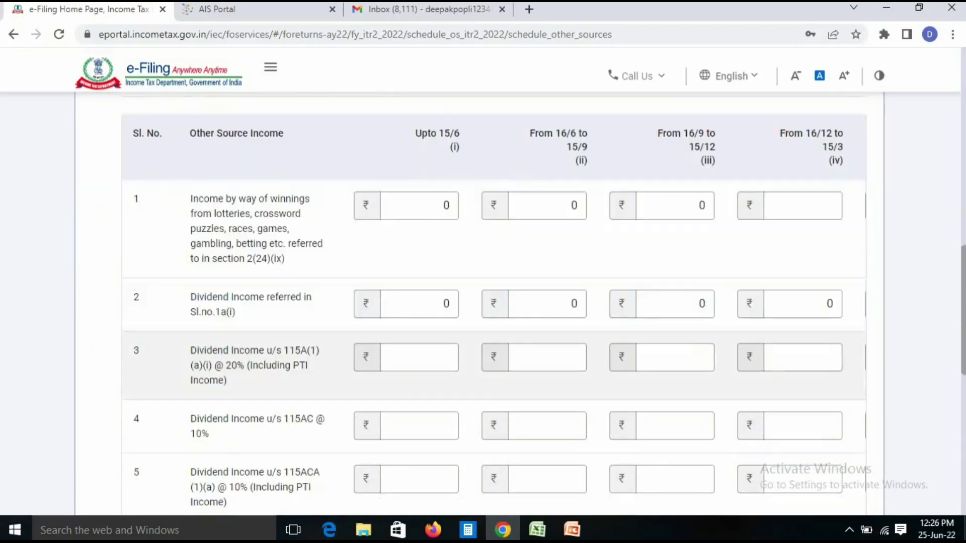
click(803, 304)
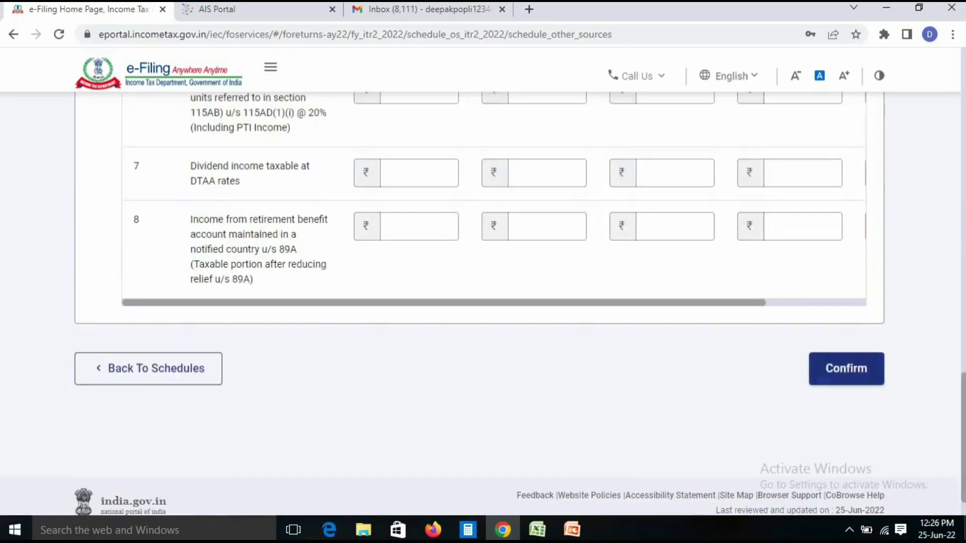
click(846, 369)
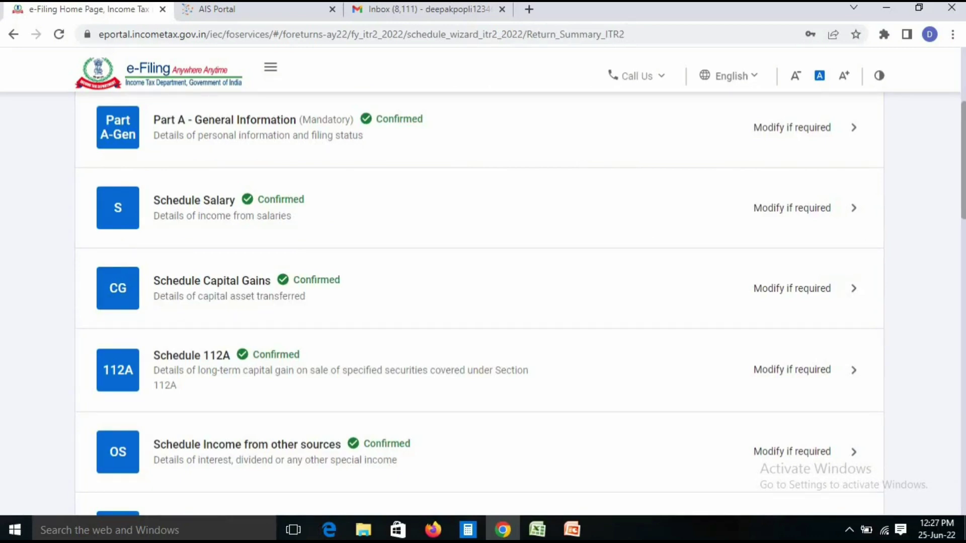
Review the loss set-off table and confirm Schedule CYLA
scroll(483, 302, down, 6)
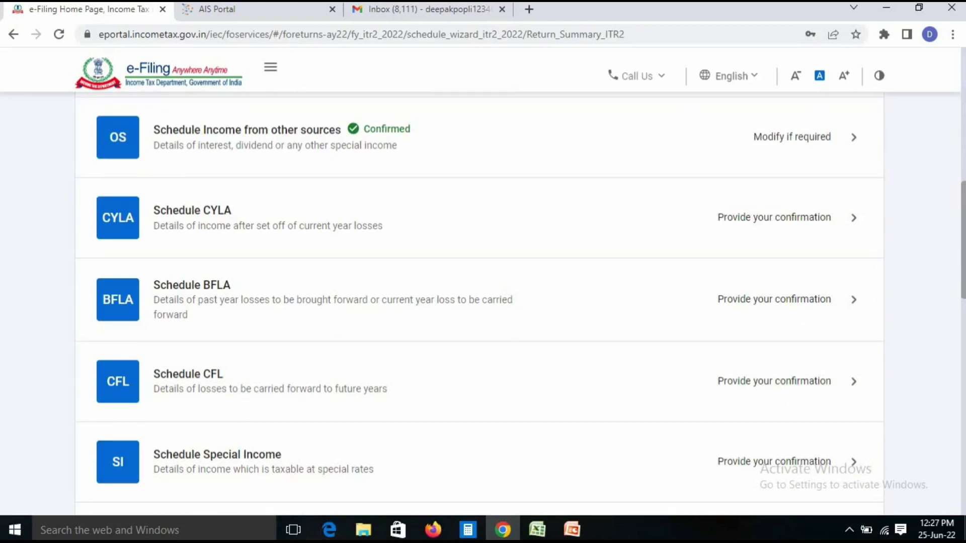
scroll(483, 302, down, 5)
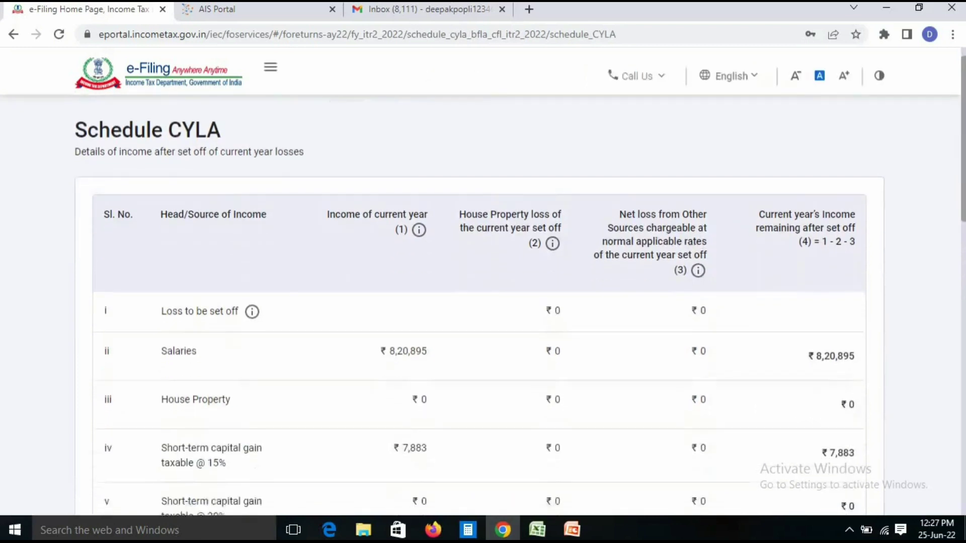
scroll(483, 302, down, 5)
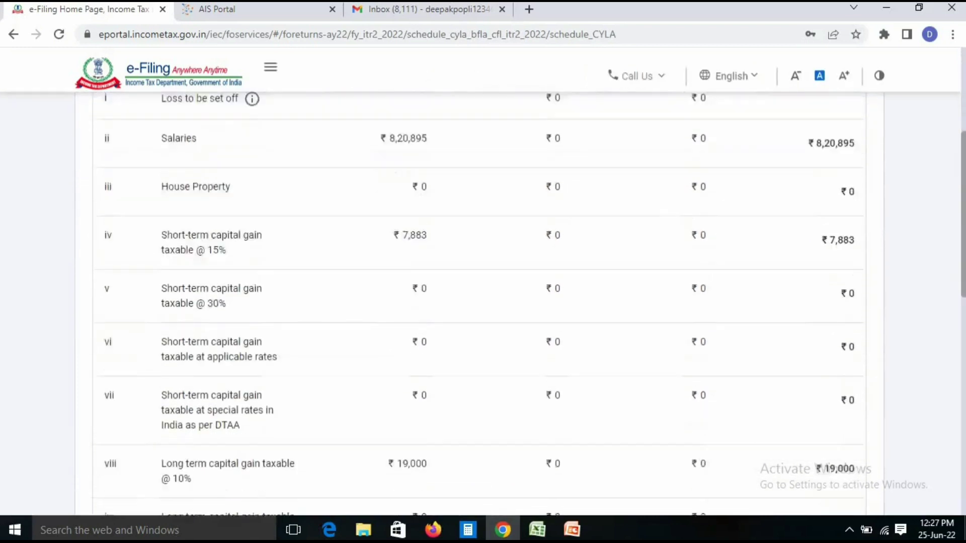
scroll(484, 302, down, 3)
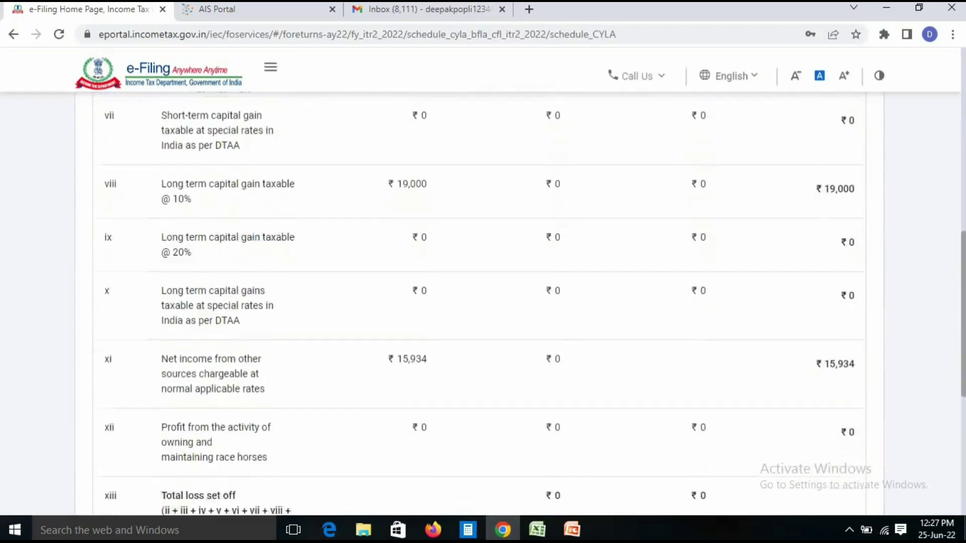
scroll(483, 302, down, 2)
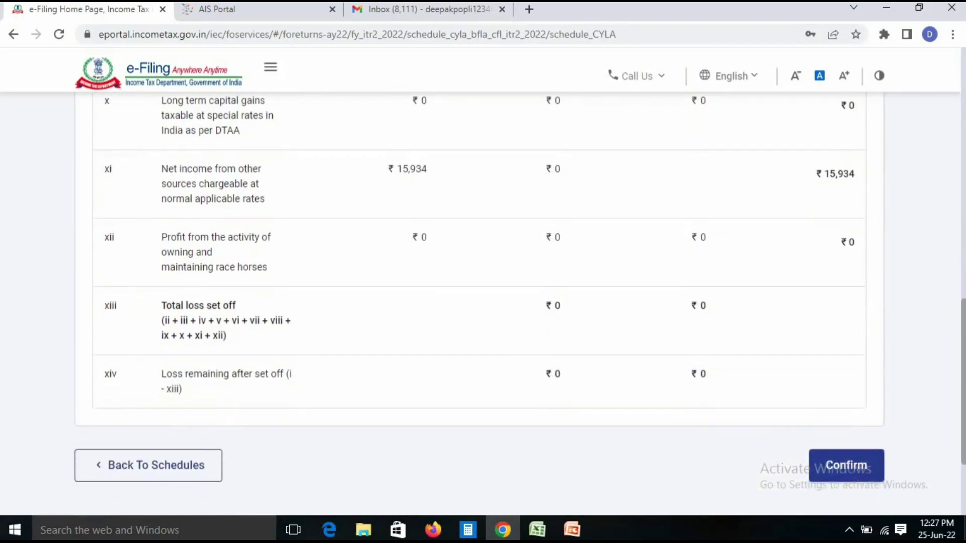
click(846, 465)
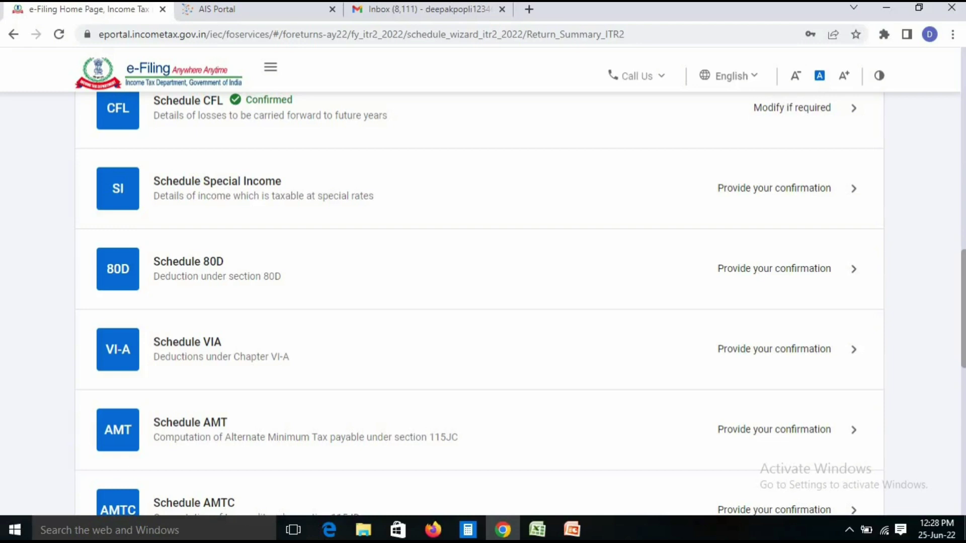
Review Schedule VI-A Parts B, C, CA and D and confirm ₹2,09,846 total deductions
click(188, 342)
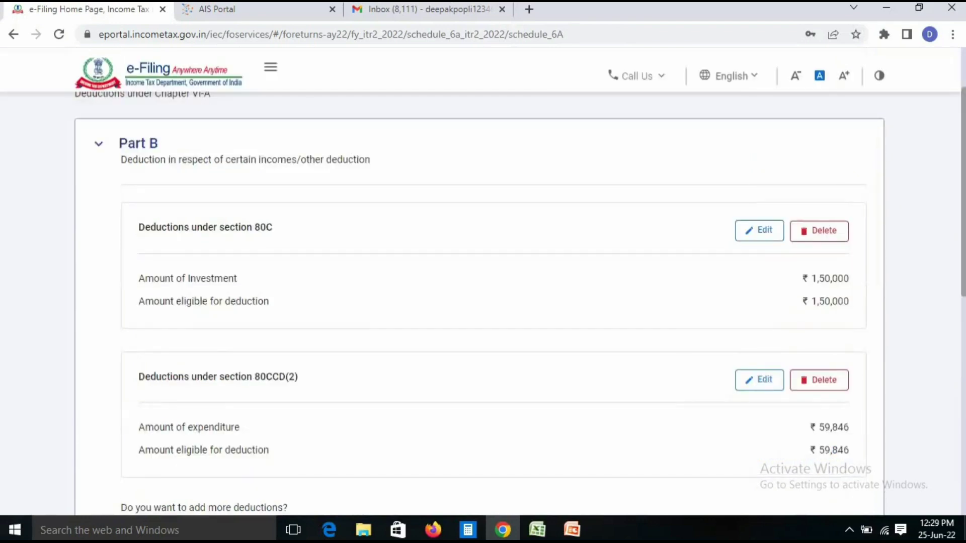
scroll(520, 301, down, 1)
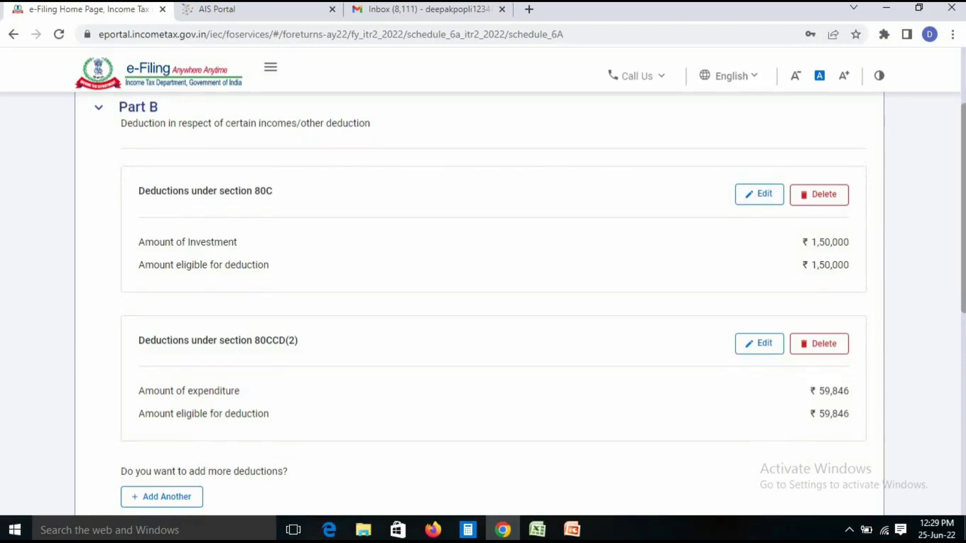
scroll(483, 302, down, 2)
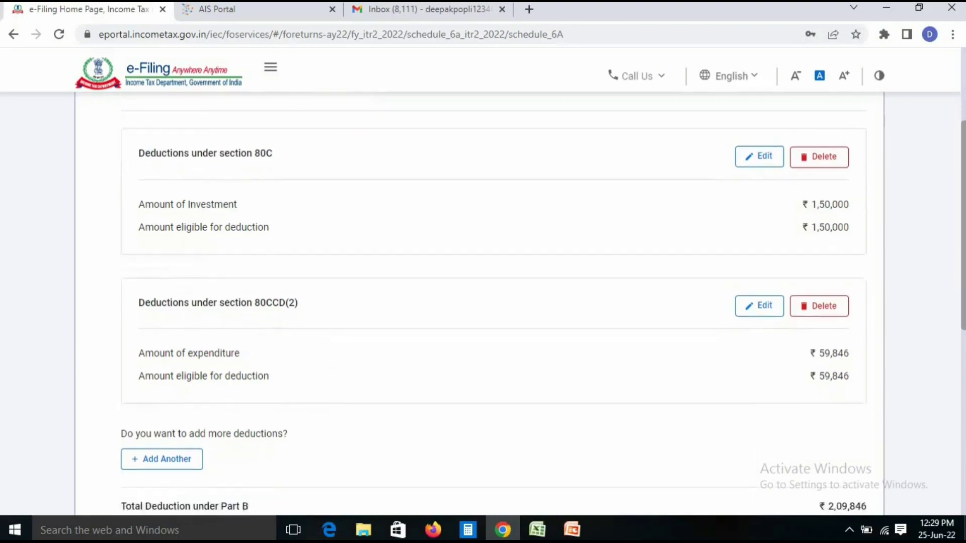
scroll(483, 302, down, 1)
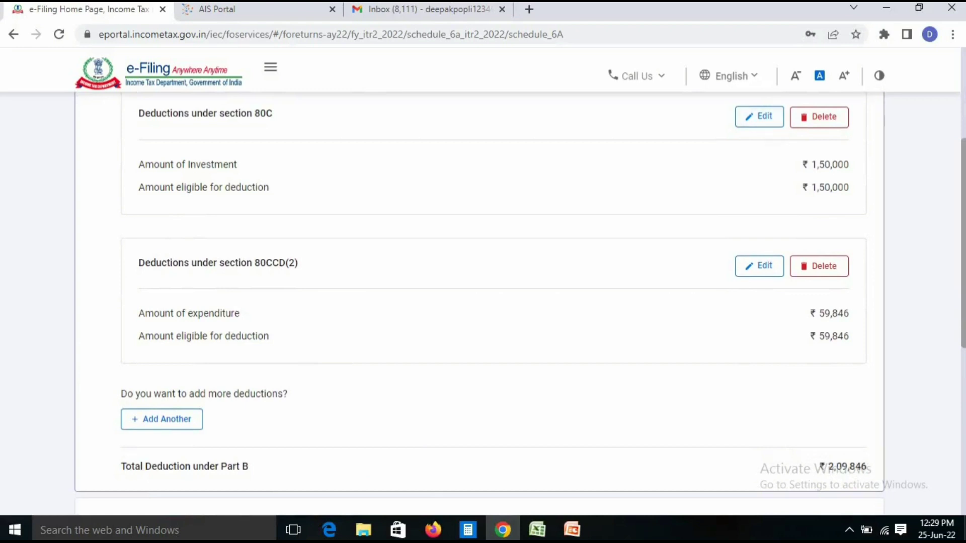
scroll(483, 302, down, 3)
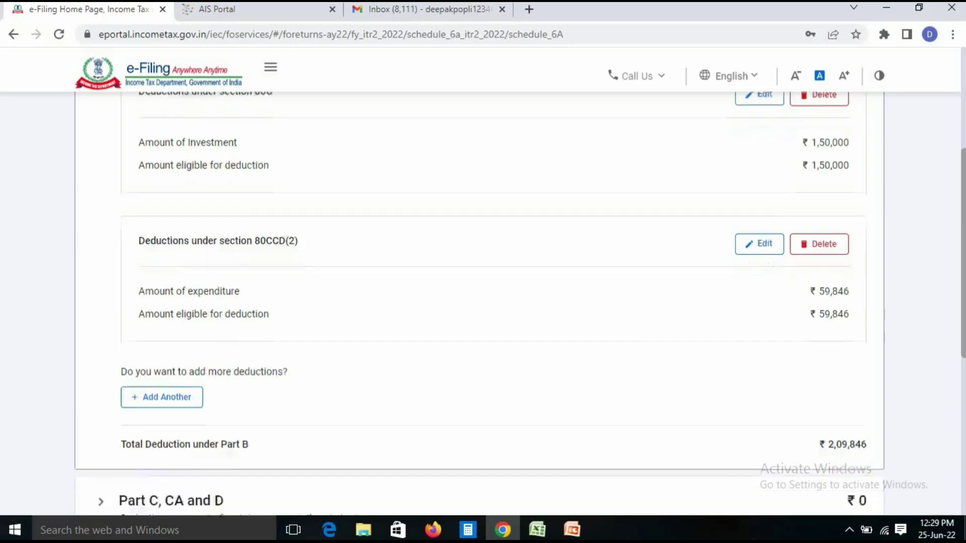
scroll(483, 302, down, 3)
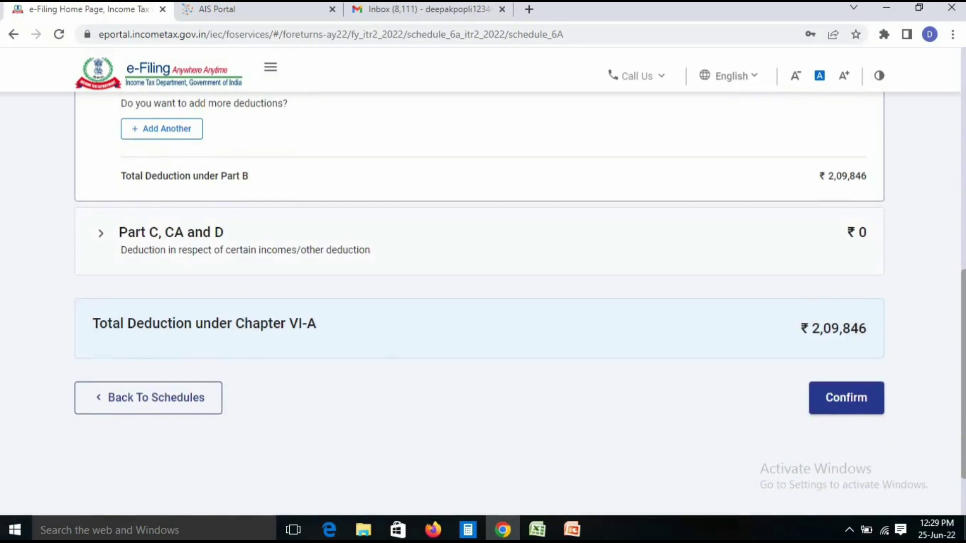
click(101, 233)
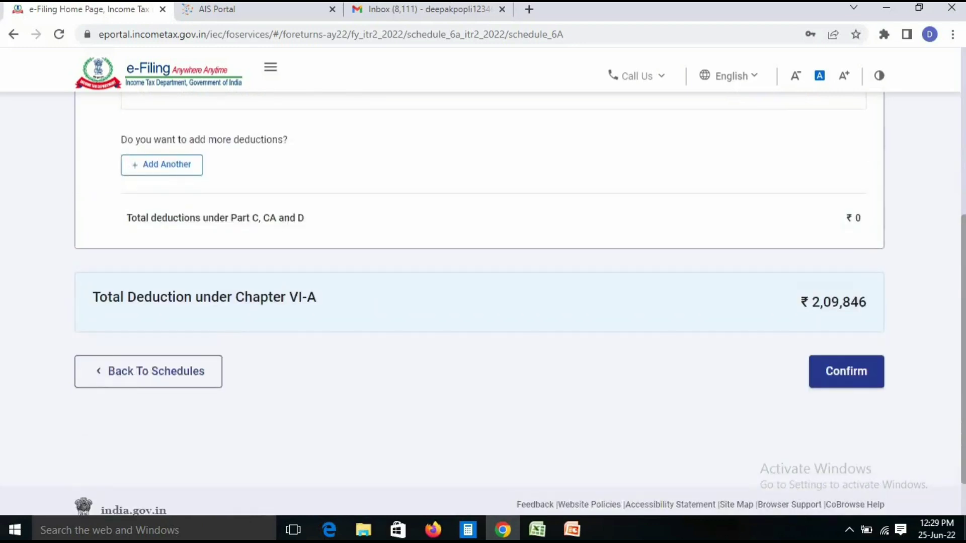
scroll(483, 302, up, 3)
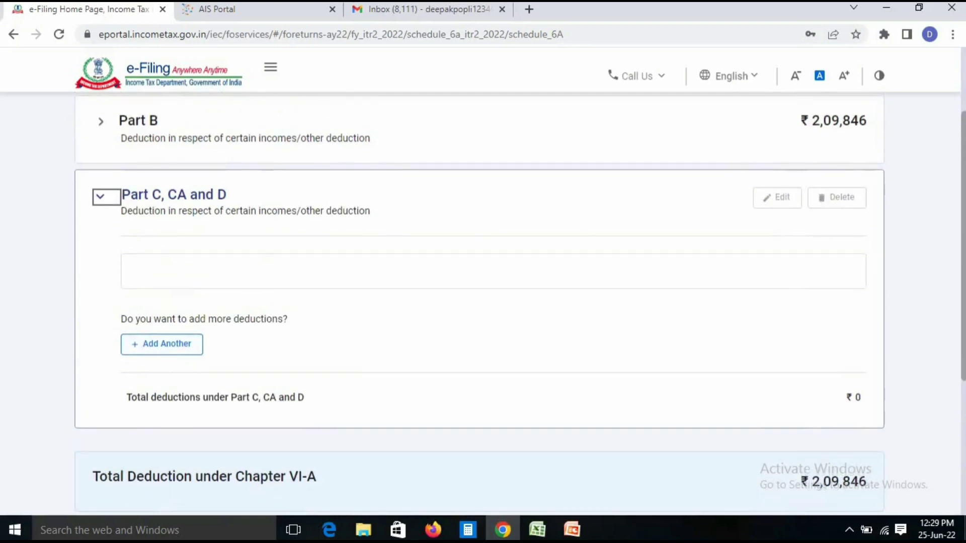
scroll(483, 302, down, 4)
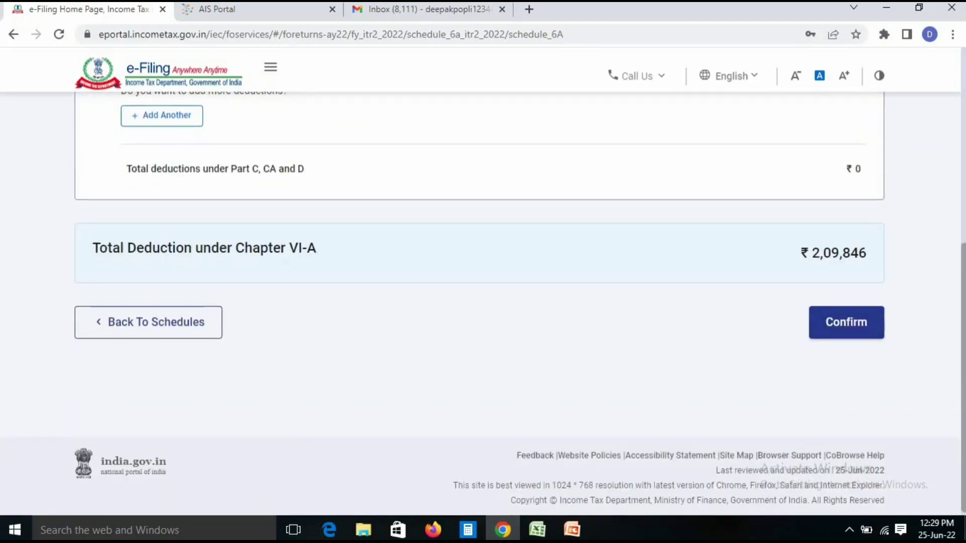
click(846, 322)
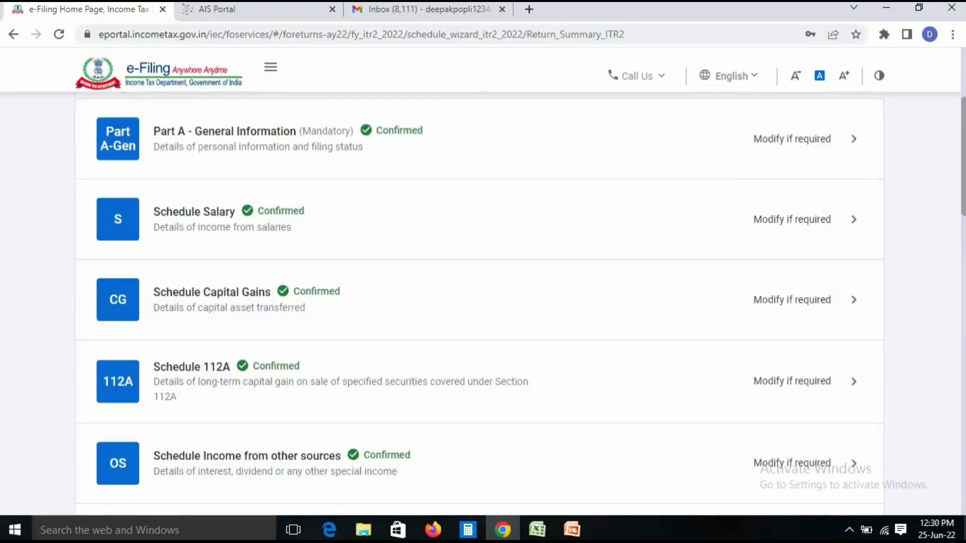
Reopen Schedule Capital Gains from the Schedules Summary
scroll(478, 302, down, 1)
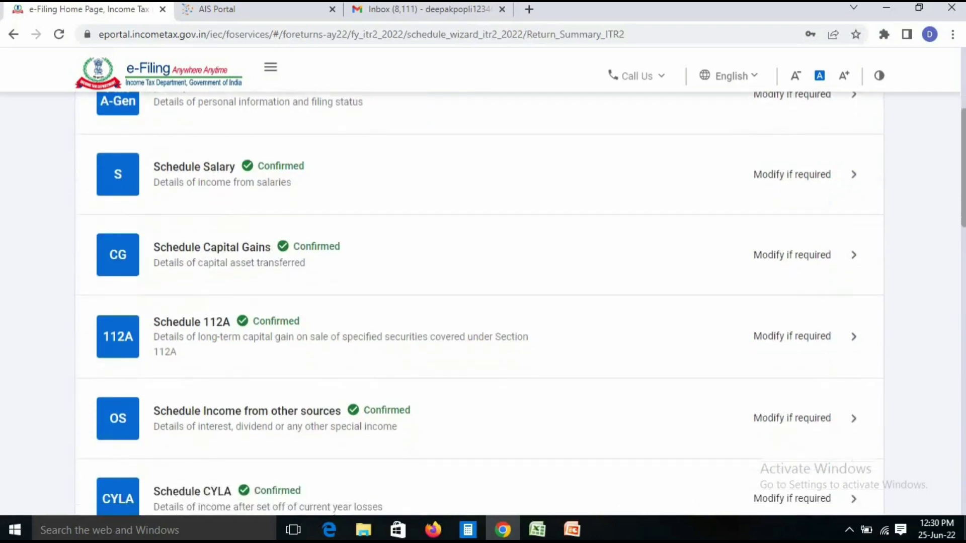
scroll(478, 302, up, 1)
scroll(478, 302, down, 1)
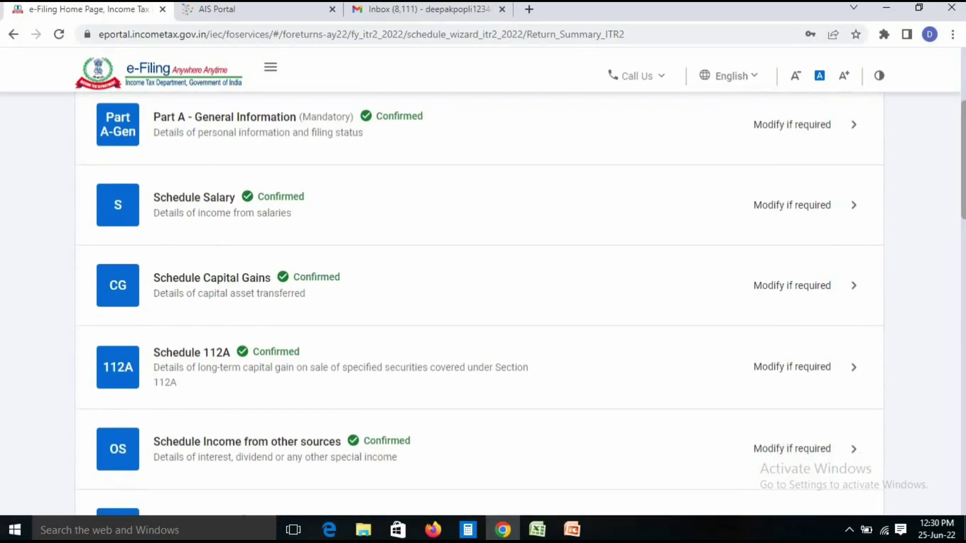
scroll(478, 302, down, 1)
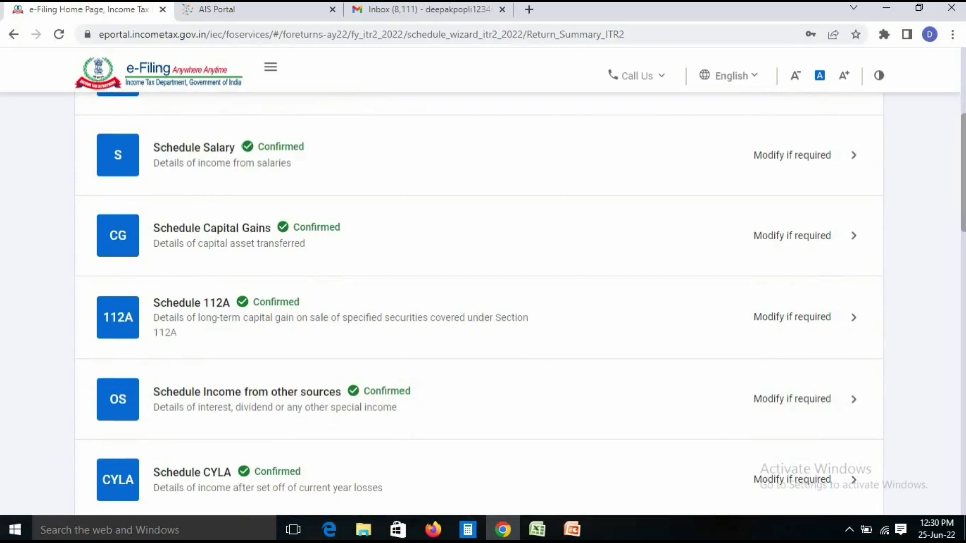
click(212, 228)
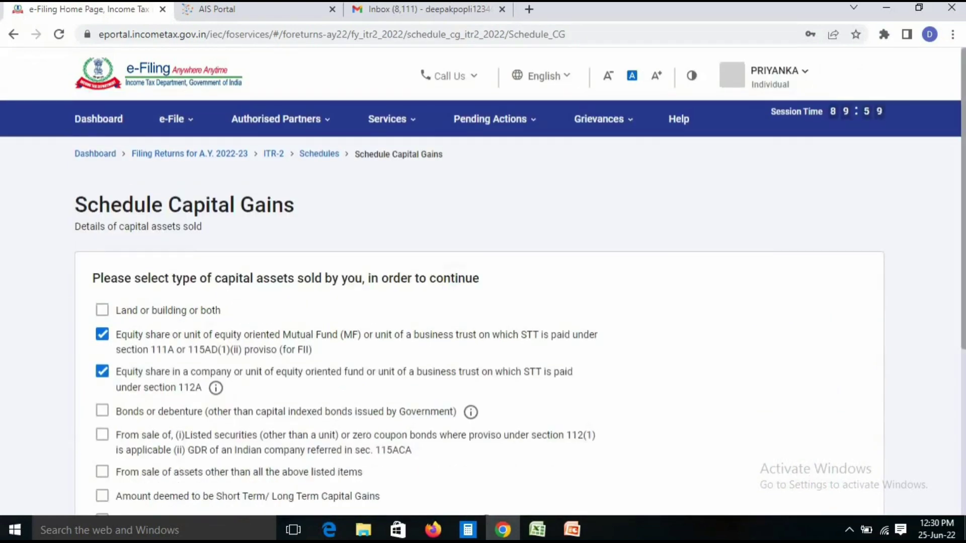
Edit the Section 111A equity sale, changing full value of consideration to 5,00,000
scroll(478, 282, down, 3)
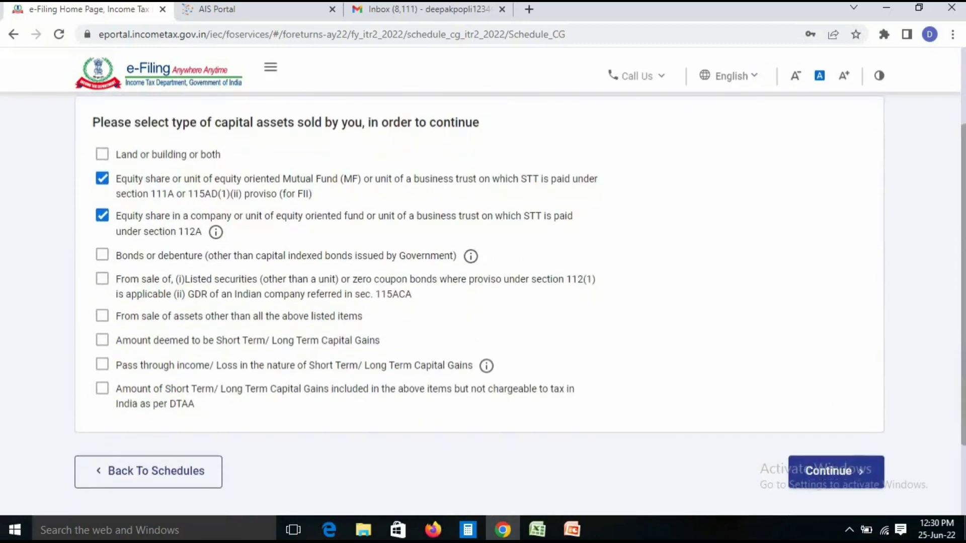
click(836, 471)
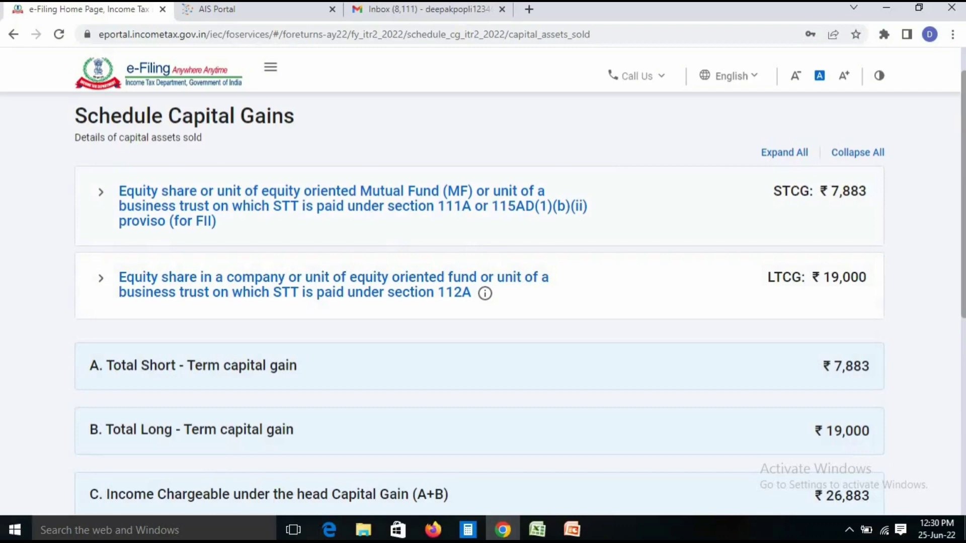
click(101, 192)
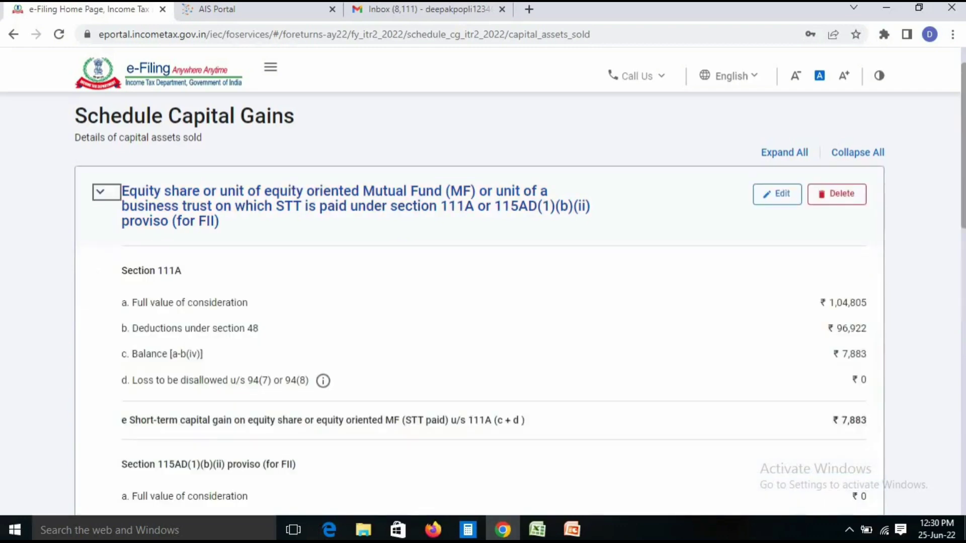
click(777, 195)
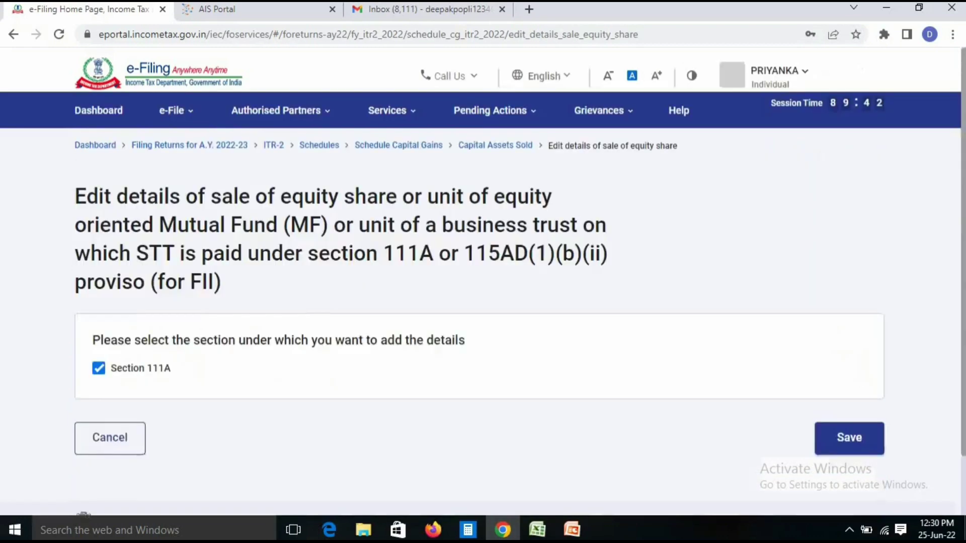
scroll(478, 301, down, 3)
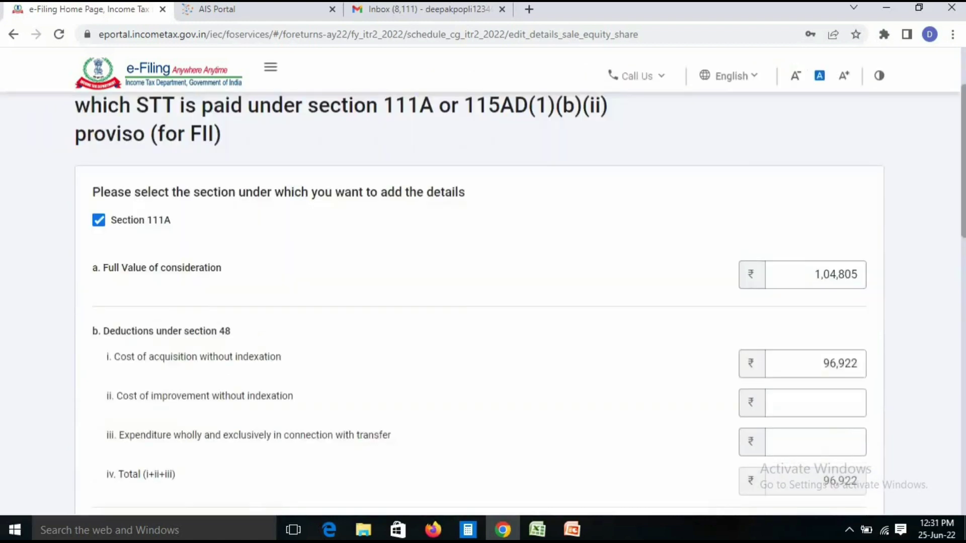
click(855, 274)
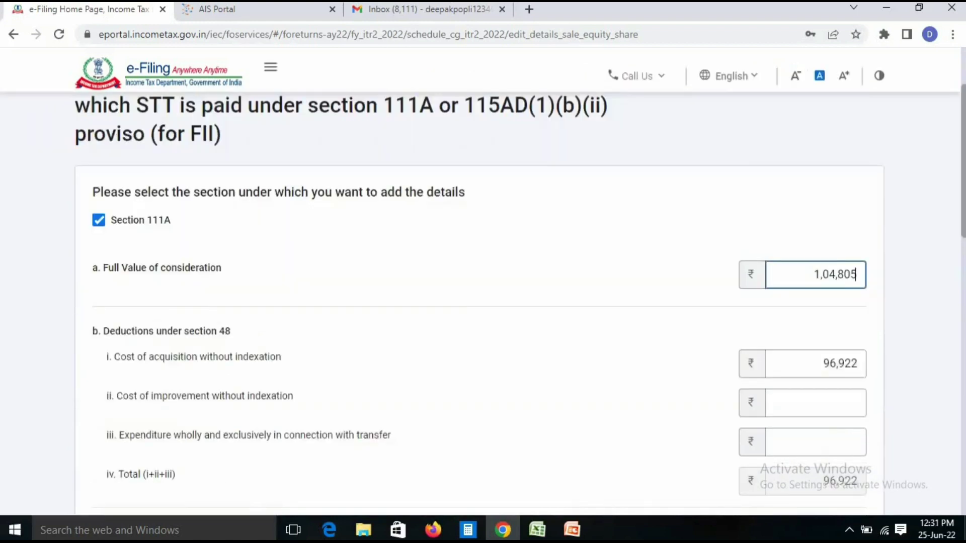
key(BackSpace)
key(BackSpace)
key(BackSpace)
key(BackSpace)
key(BackSpace)
key(BackSpace)
text(500000)
key(Tab)
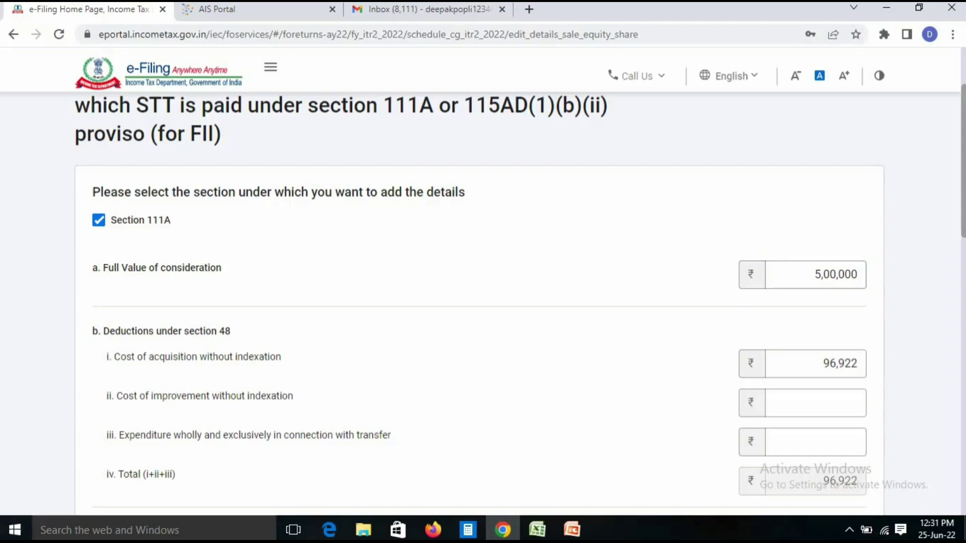
Change the 111A cost of acquisition to 5,50,000
scroll(483, 302, down, 3)
click(815, 240)
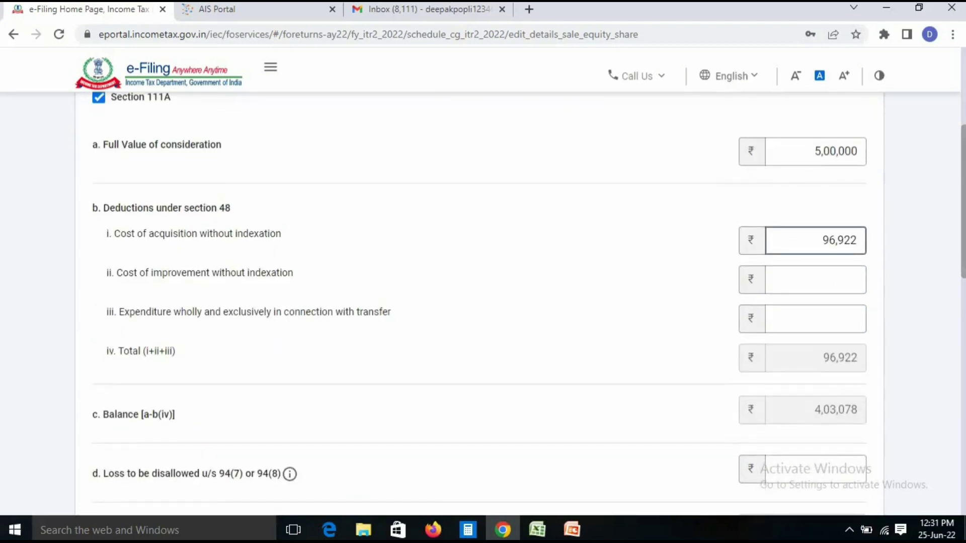
key(BackSpace)
key(BackSpace)
key(BackSpace)
key(BackSpace)
key(BackSpace)
text(0)
key(BackSpace)
text(550000)
key(BackSpace)
text(0)
key(Tab)
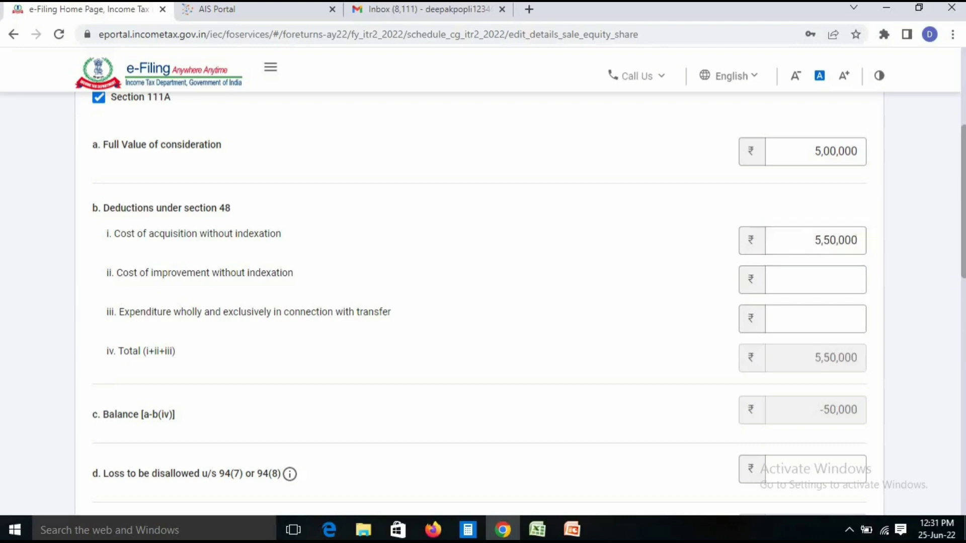
Verify the resulting -50,000 short-term capital gain and recheck the consideration field
scroll(478, 302, down, 4)
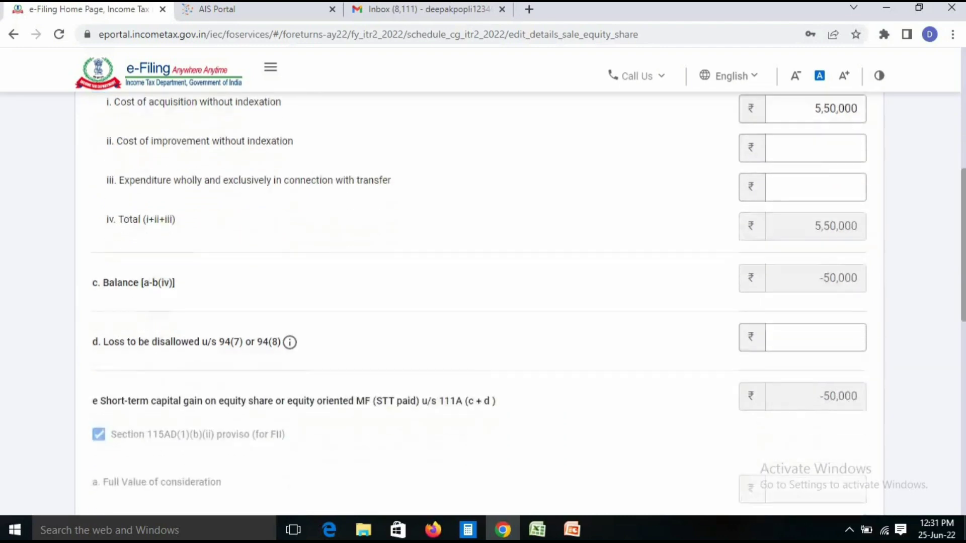
drag(820, 318, 859, 318)
click(850, 318)
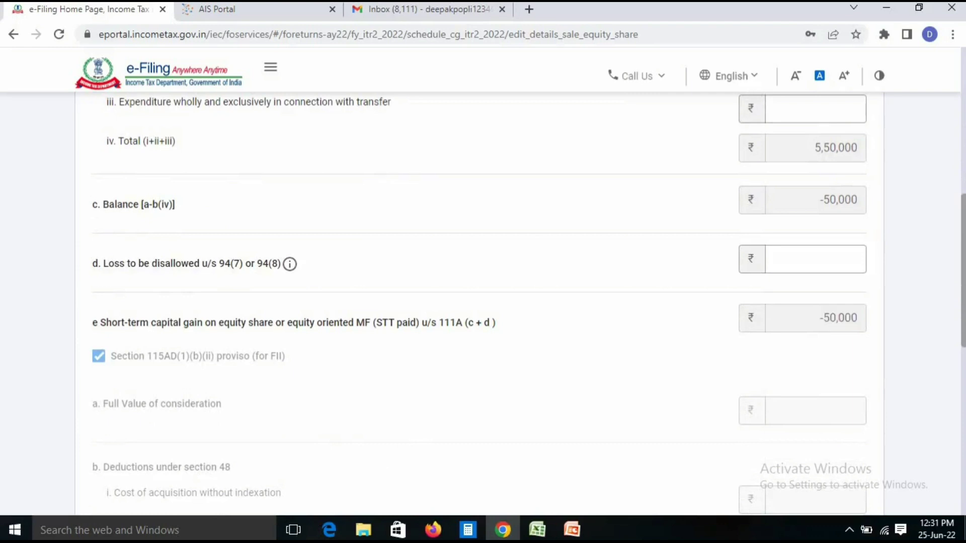
scroll(478, 302, up, 5)
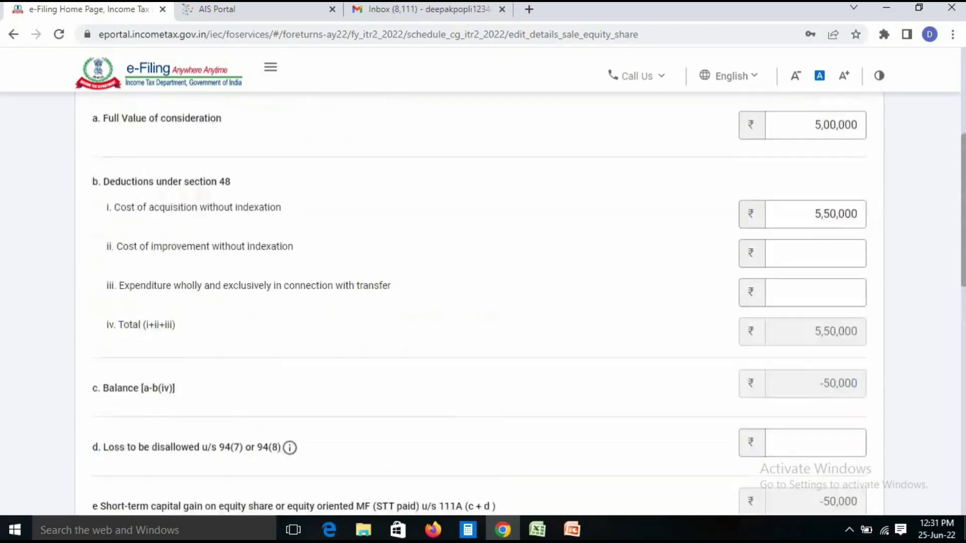
click(835, 182)
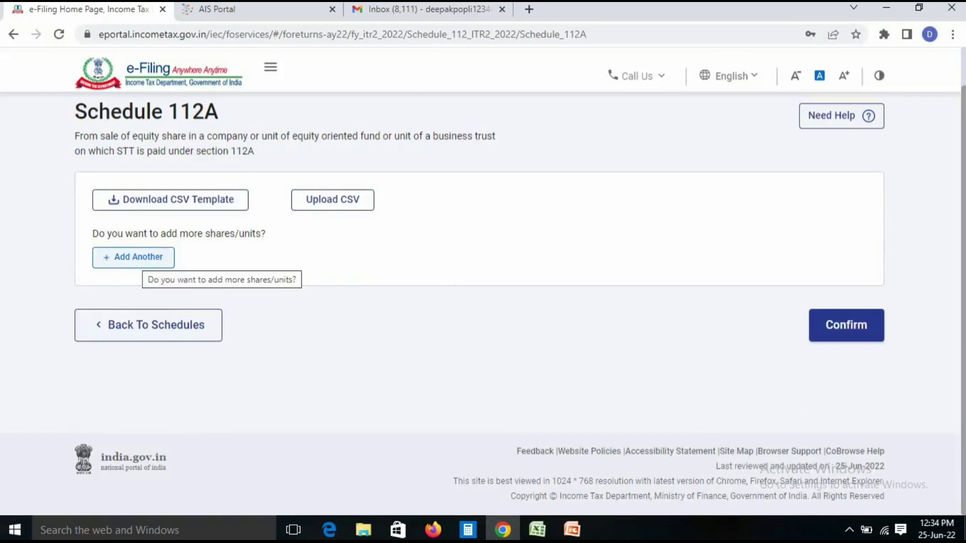
Start another Schedule 112A share acquired after 31st January 2018, cost 2,00,000 and full value 1,80,000
click(133, 257)
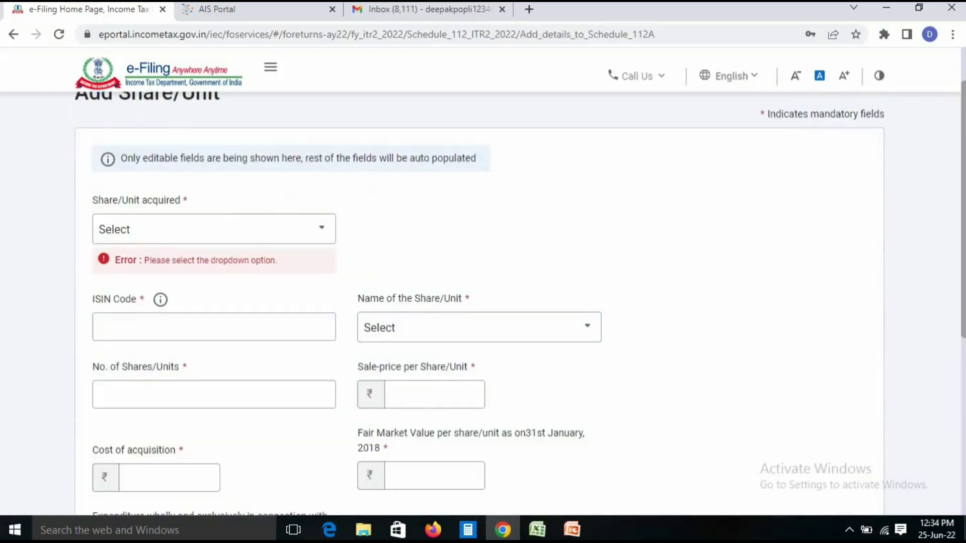
click(214, 229)
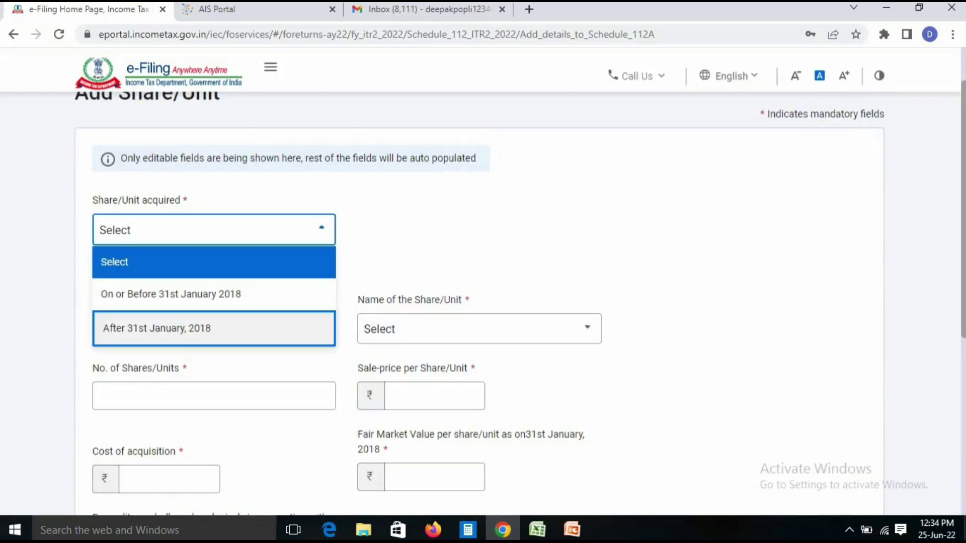
click(214, 329)
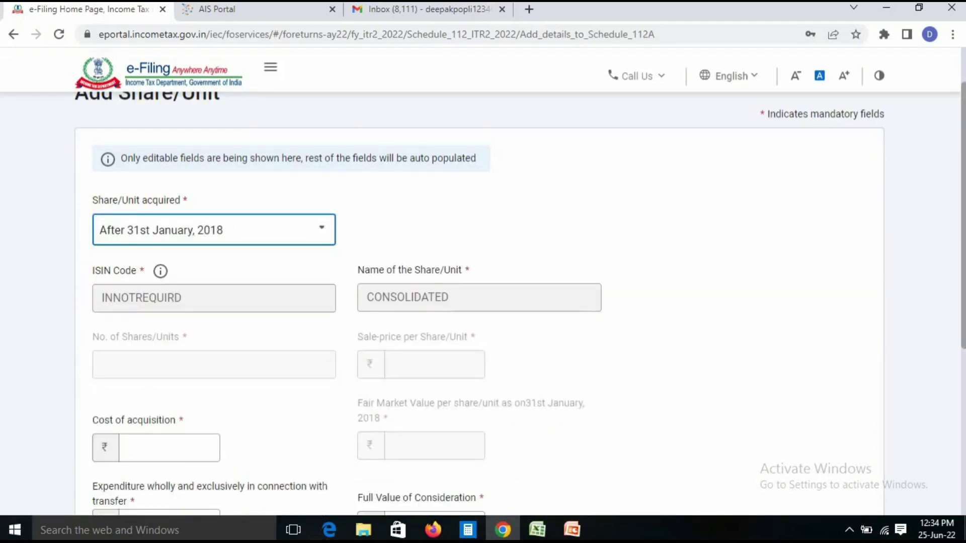
scroll(214, 329, down, 2)
click(169, 337)
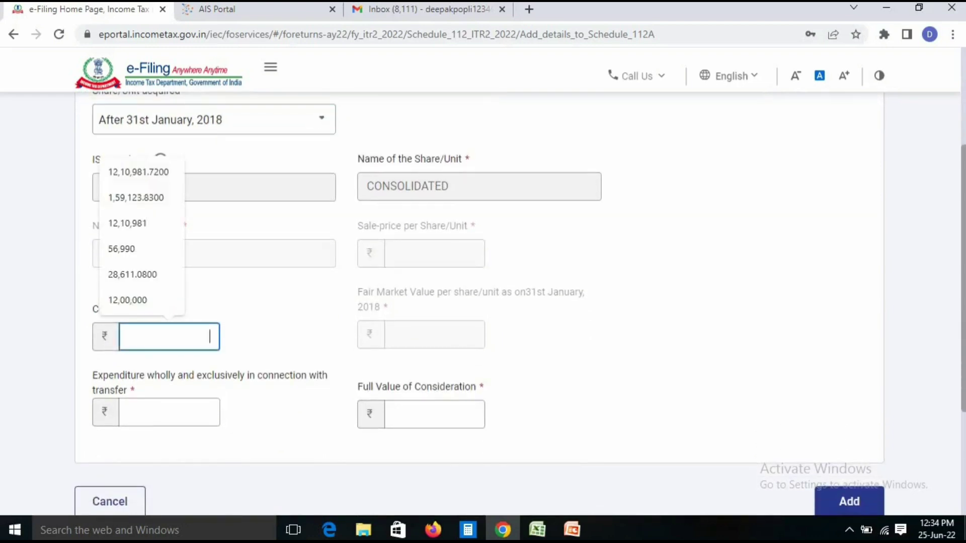
text(200000)
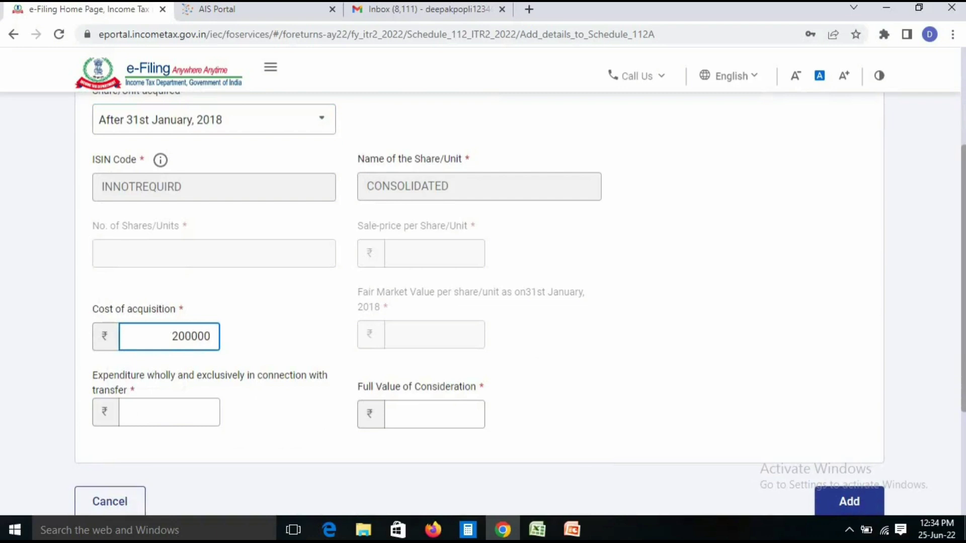
key(Tab)
key(Tab)
key(Tab)
text(180000)
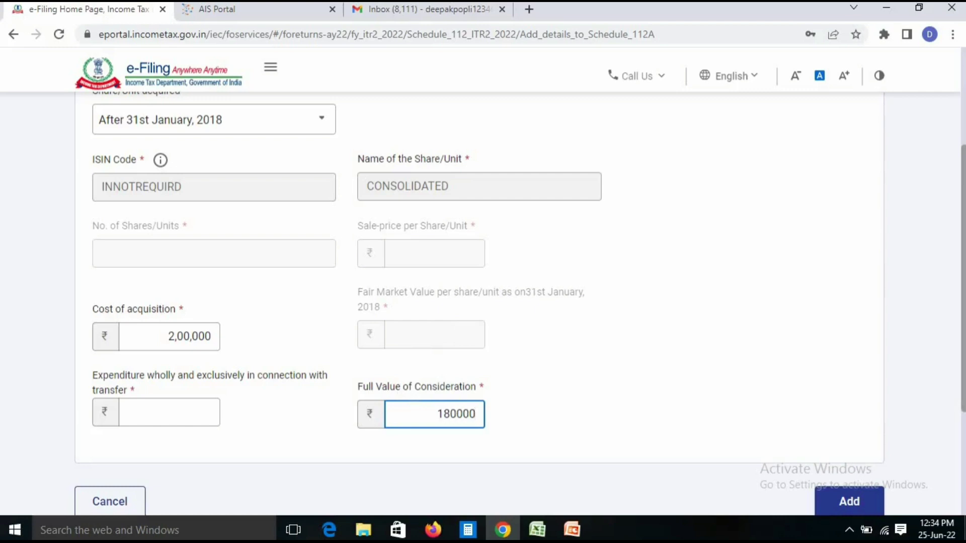
key(Tab)
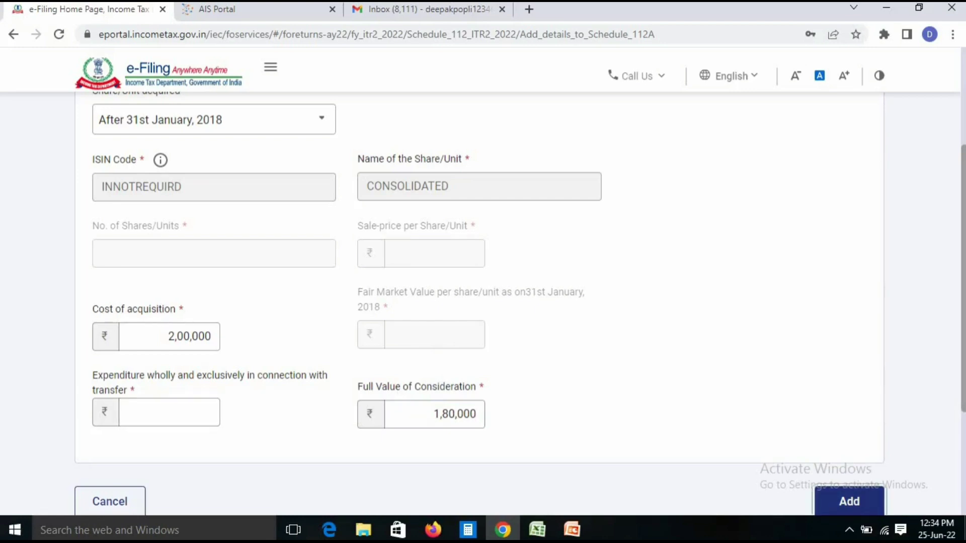
Add the new share entry and highlight its -20,000 balance
click(850, 501)
drag(322, 421, 514, 422)
drag(674, 421, 707, 422)
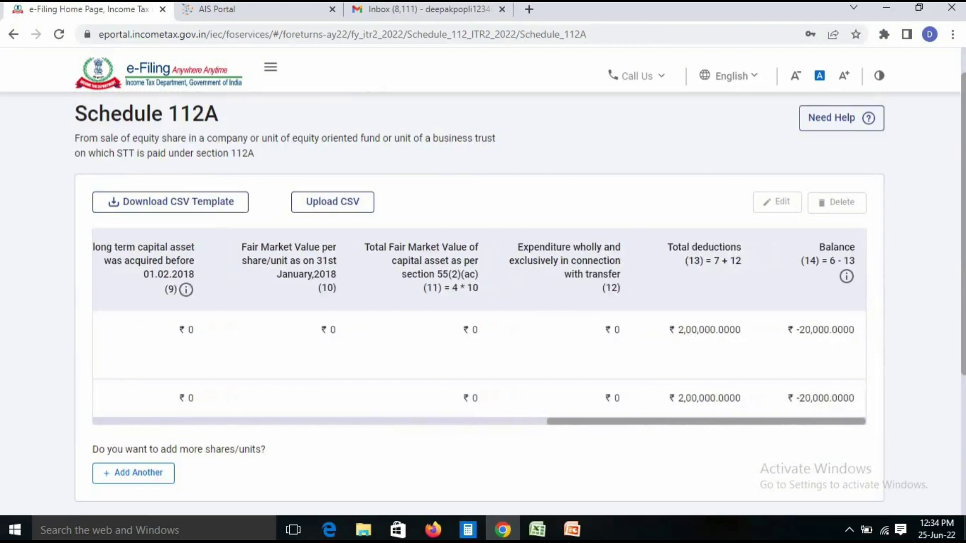
drag(796, 330, 855, 331)
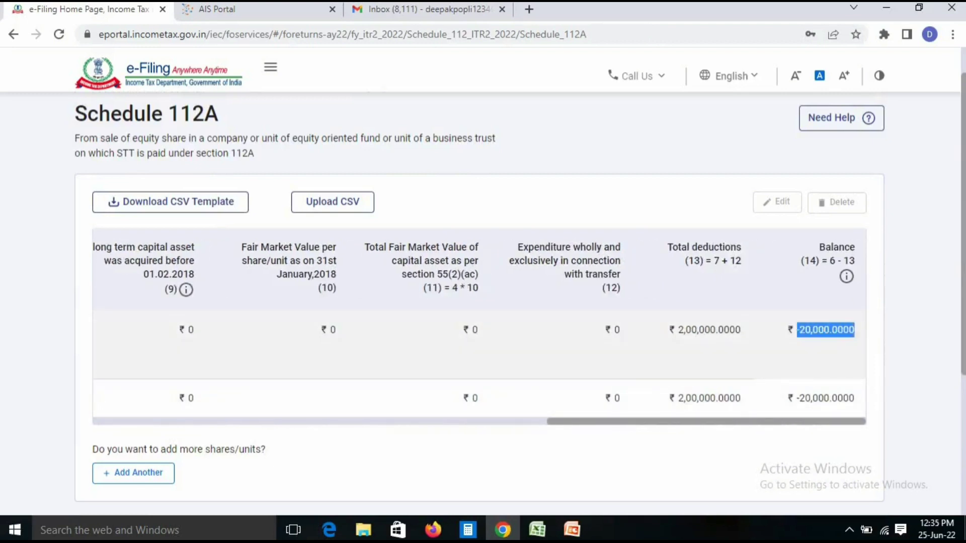
Leave Schedule 112A for the schedules list and open Part B - TI
click(785, 453)
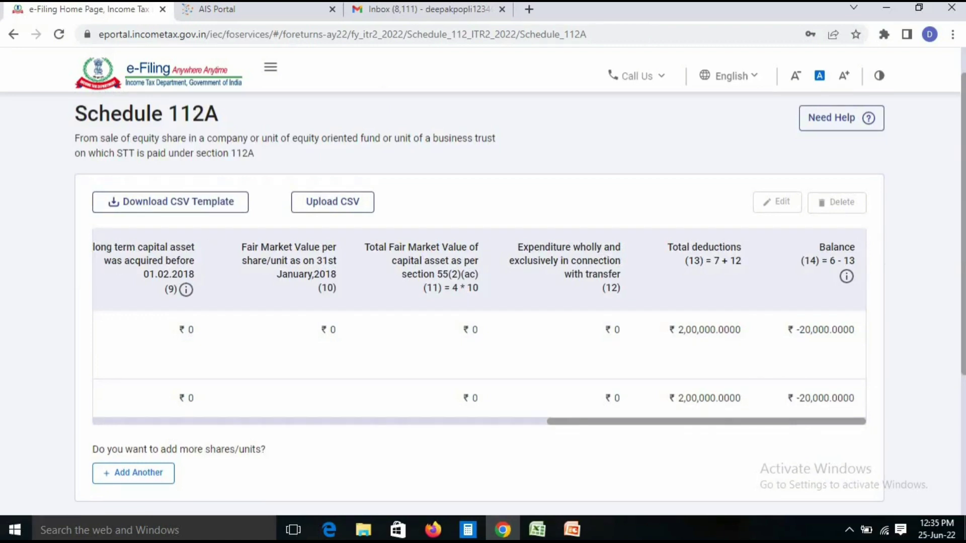
scroll(481, 302, down, 3)
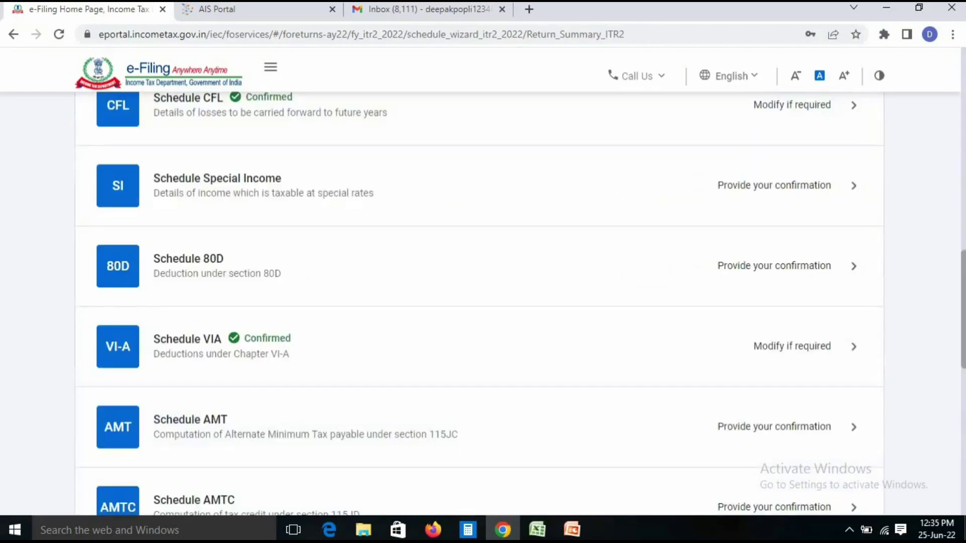
scroll(480, 302, down, 6)
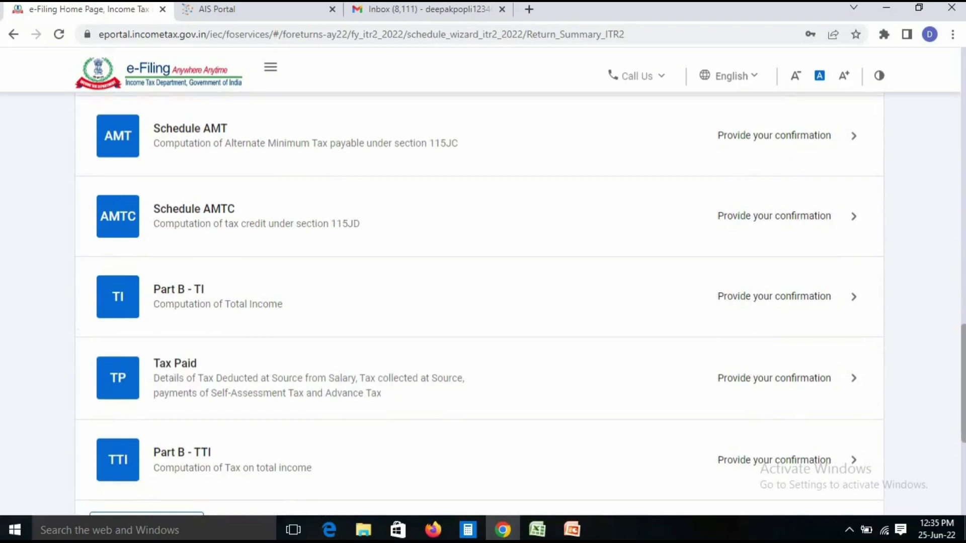
click(179, 290)
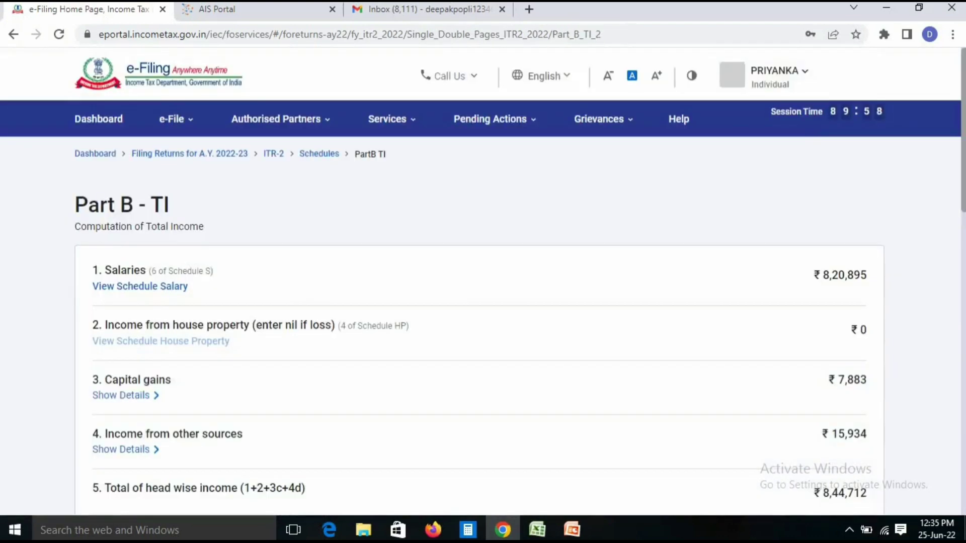
Review the Part B - TI computation (₹6,34,866 total income), confirm it, and open Tax Paid
scroll(483, 302, down, 2)
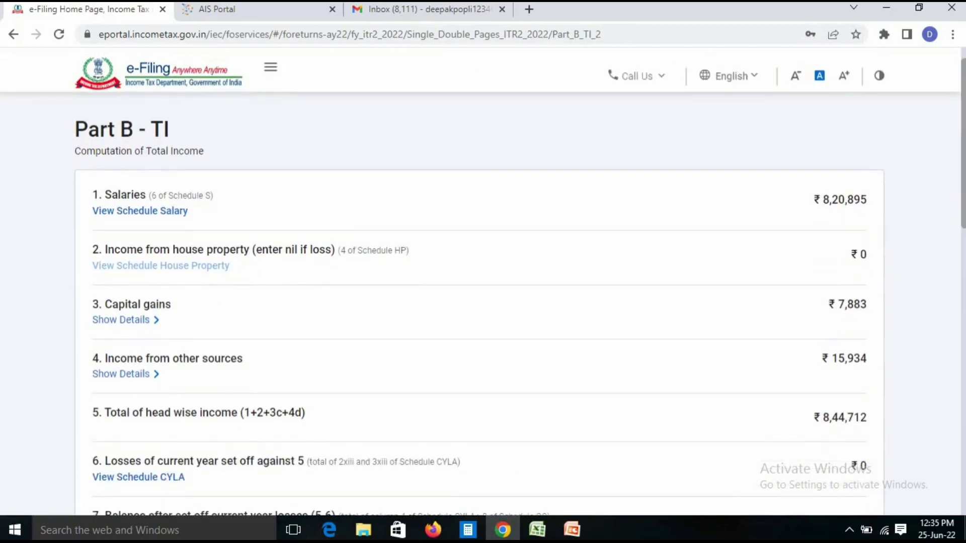
scroll(483, 302, down, 2)
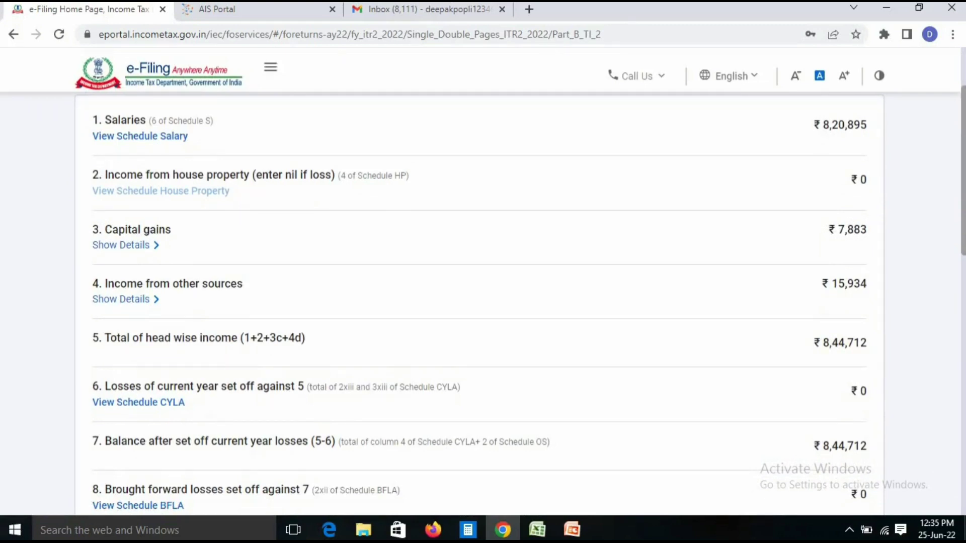
scroll(483, 302, down, 2)
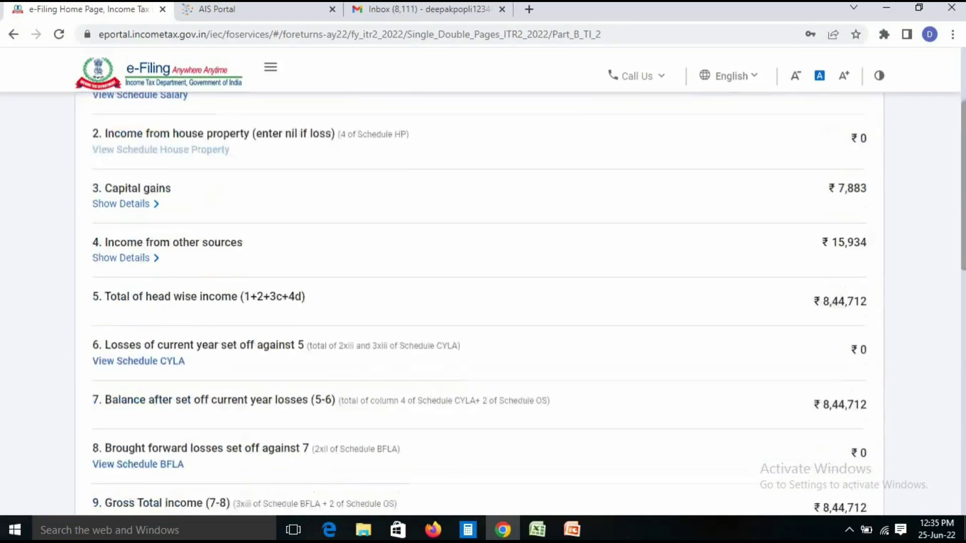
scroll(480, 299, down, 4)
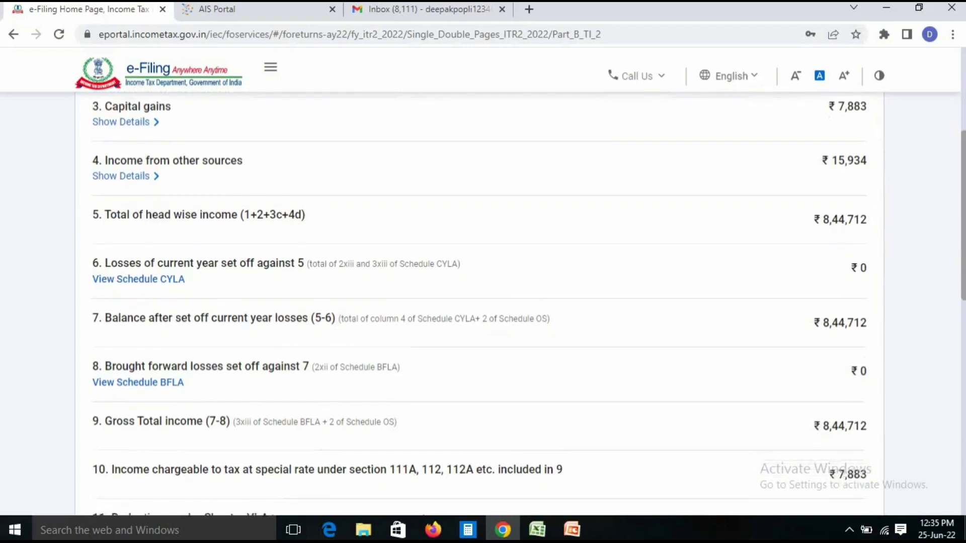
scroll(480, 299, down, 3)
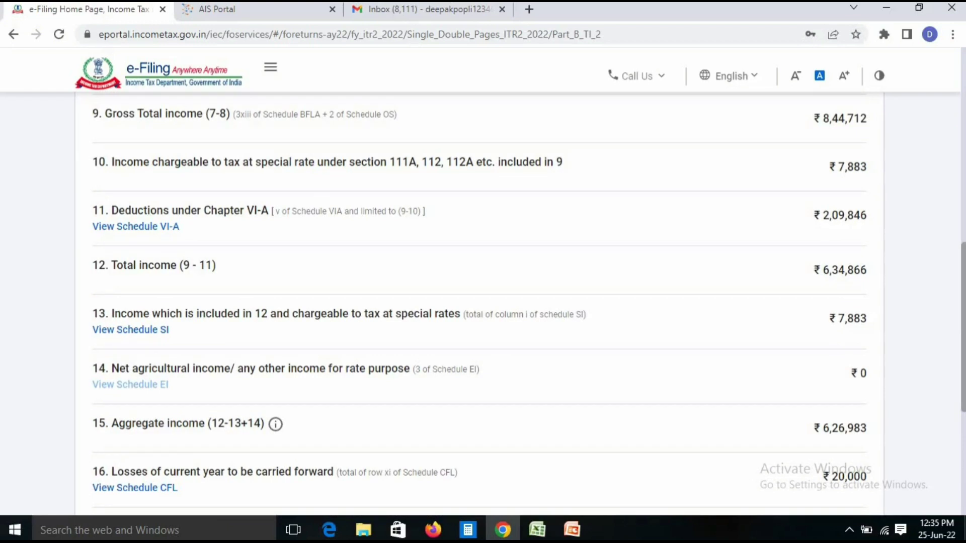
scroll(480, 299, down, 2)
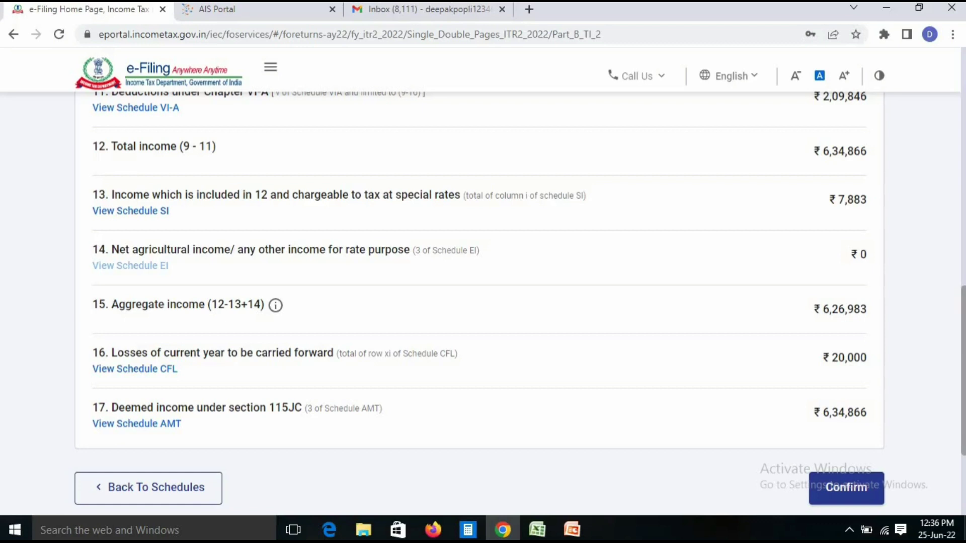
click(846, 488)
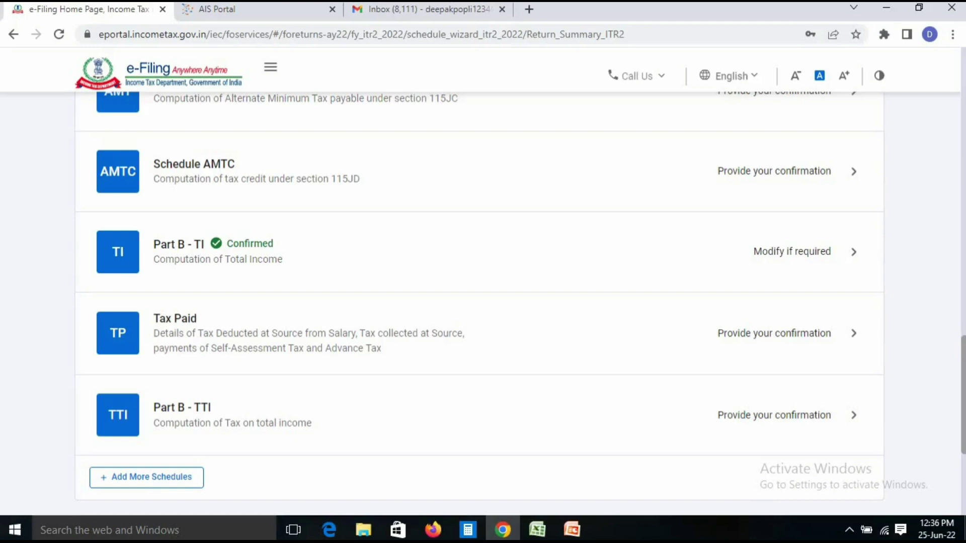
click(774, 333)
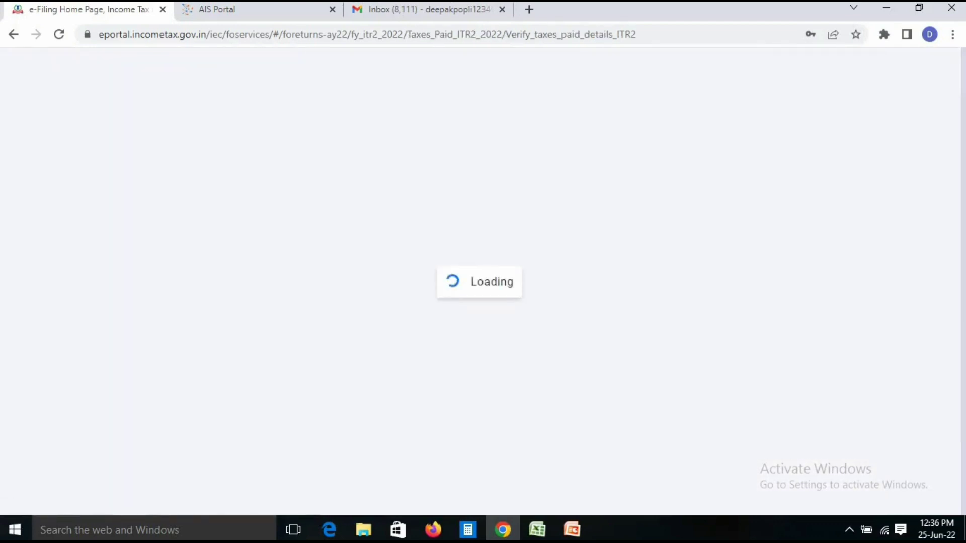
Review the TDS 1 salary table and point out the ₹35,065 total tax deducted
scroll(520, 296, down, 1)
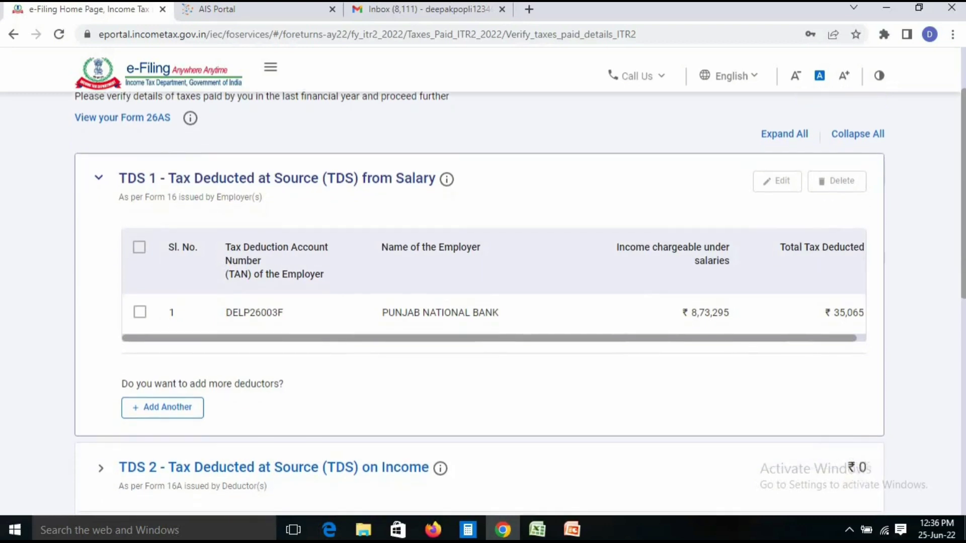
scroll(520, 304, down, 1)
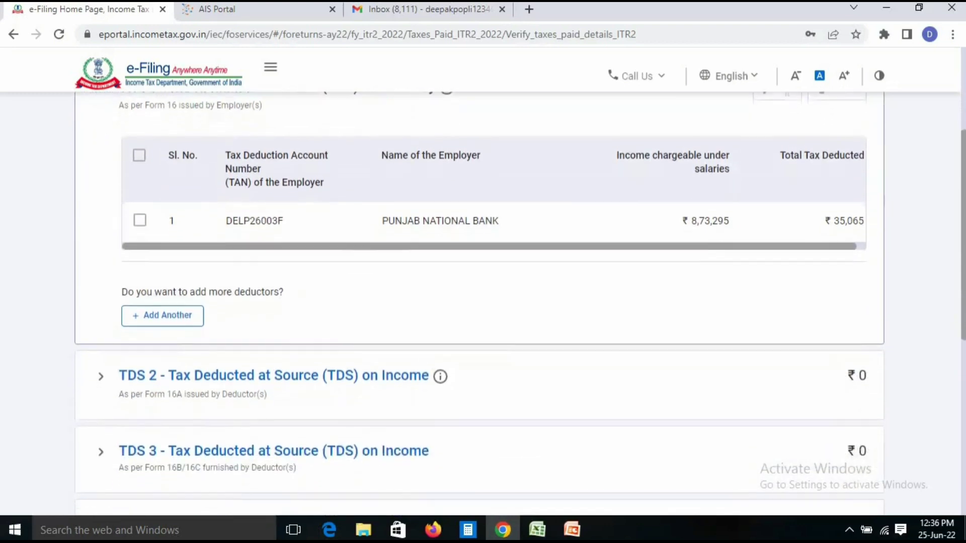
scroll(520, 302, down, 1)
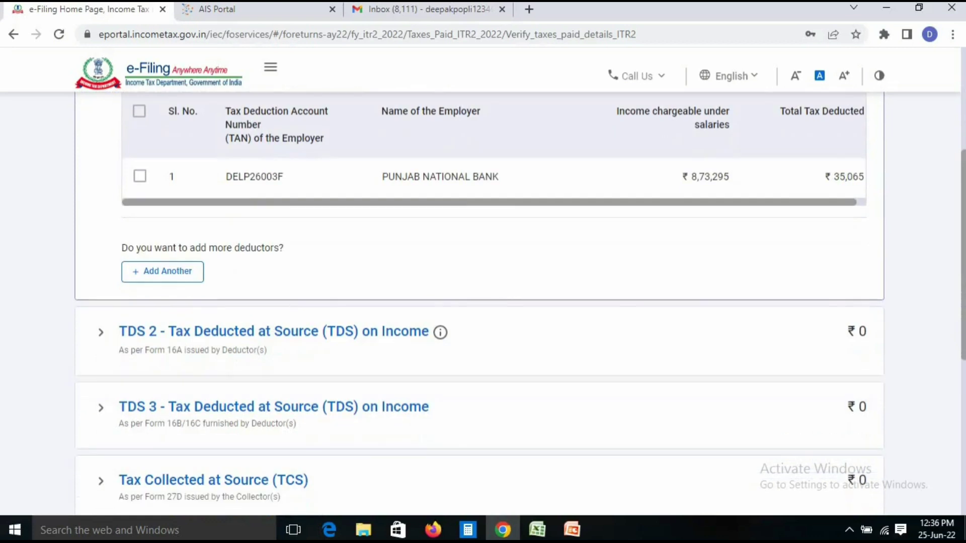
scroll(519, 302, down, 1)
scroll(520, 302, up, 1)
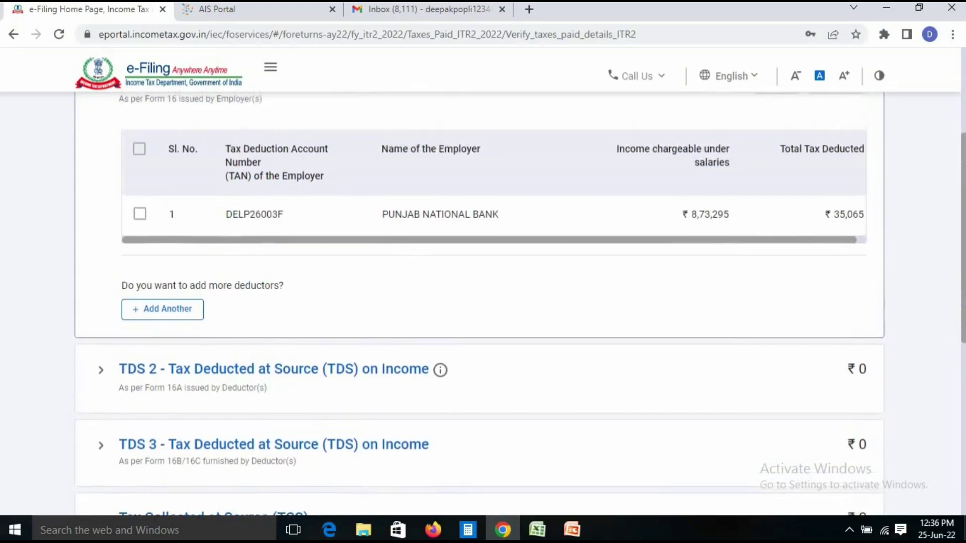
scroll(520, 302, down, 1)
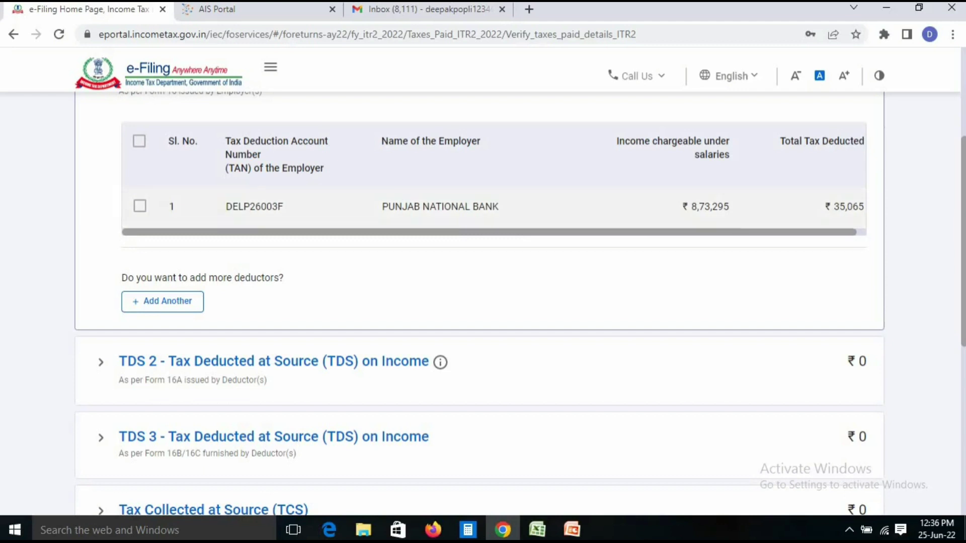
drag(834, 207, 869, 210)
click(825, 274)
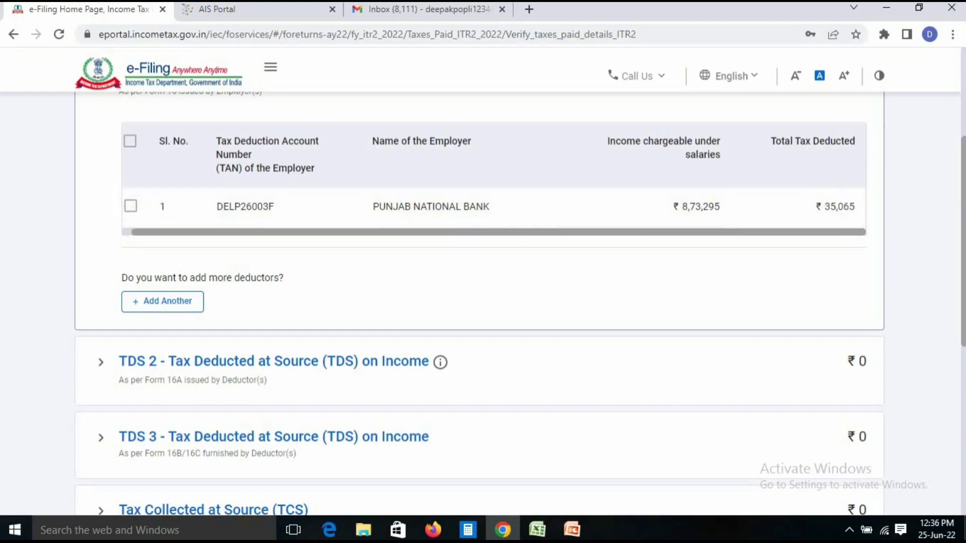
Note the TDS 2 Form 16A section and confirm the Tax Paid schedule
scroll(483, 302, down, 5)
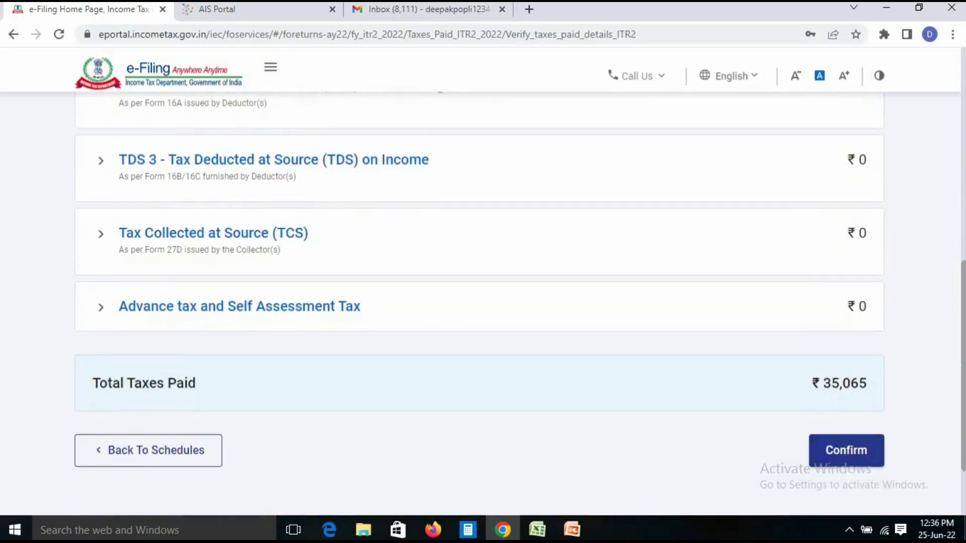
scroll(483, 302, up, 3)
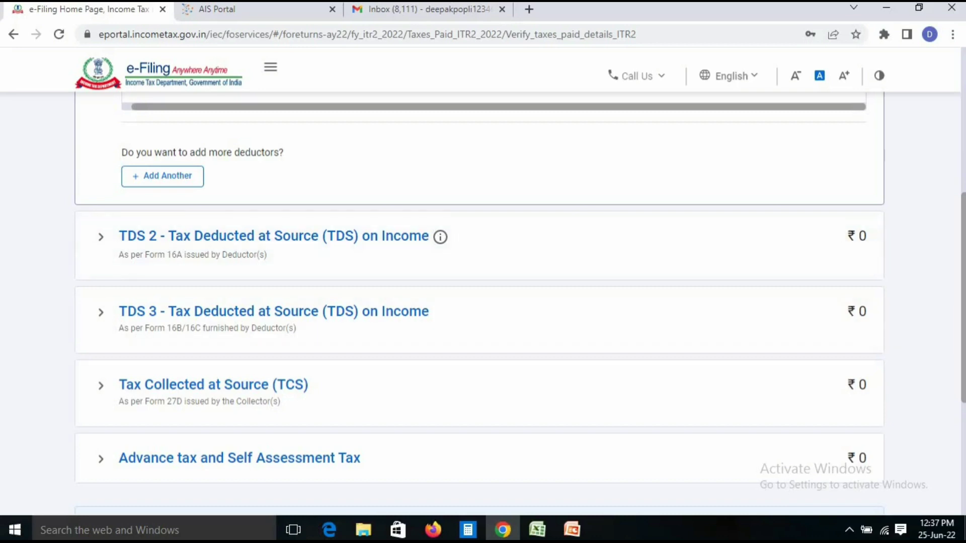
drag(119, 254, 186, 254)
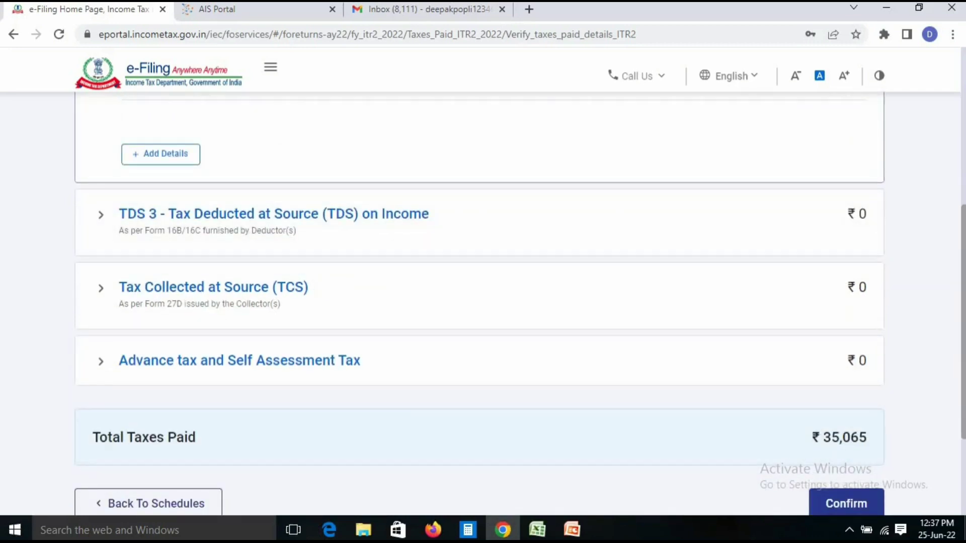
scroll(478, 302, up, 3)
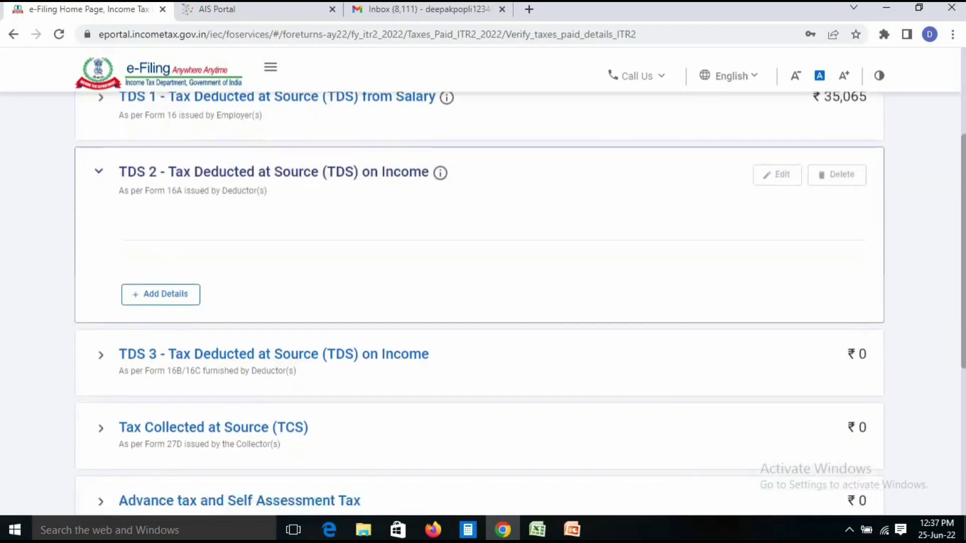
scroll(478, 302, down, 5)
click(847, 397)
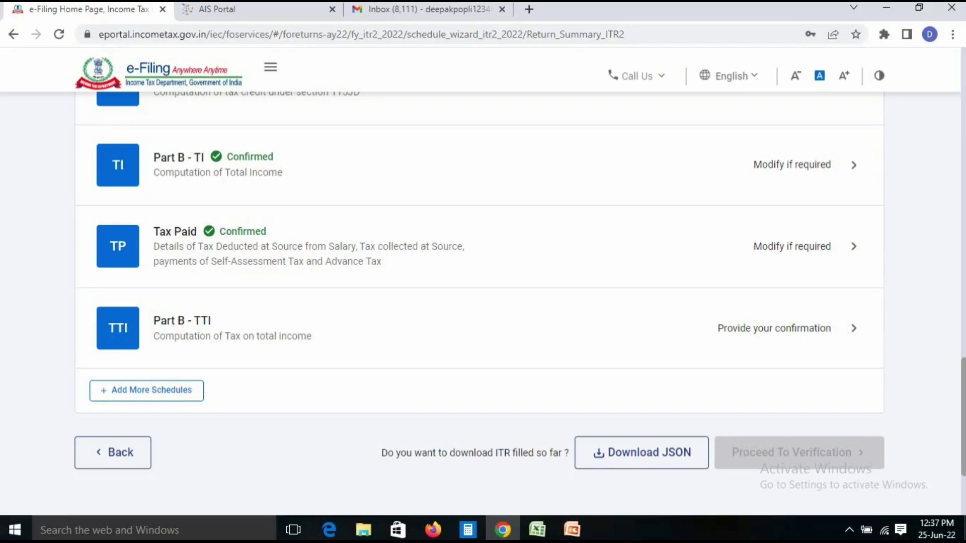
In Part B - TTI, point out the ₹1,563 health and education cess and gross tax payable
click(774, 328)
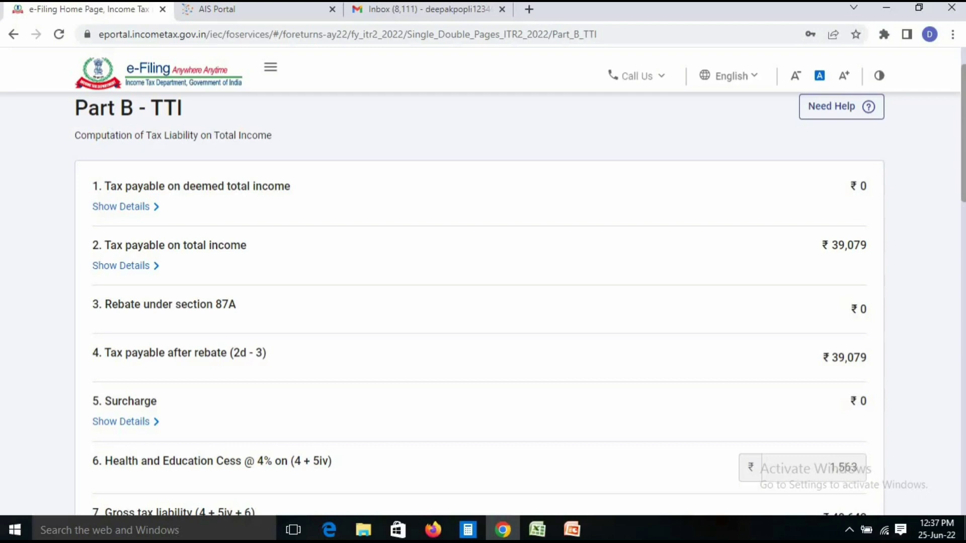
scroll(478, 302, down, 5)
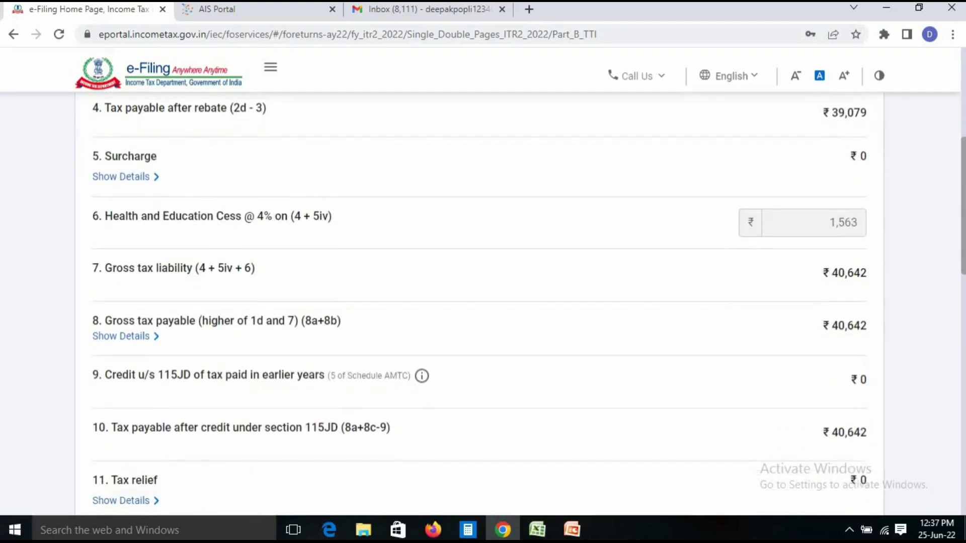
scroll(478, 302, down, 1)
double_click(843, 202)
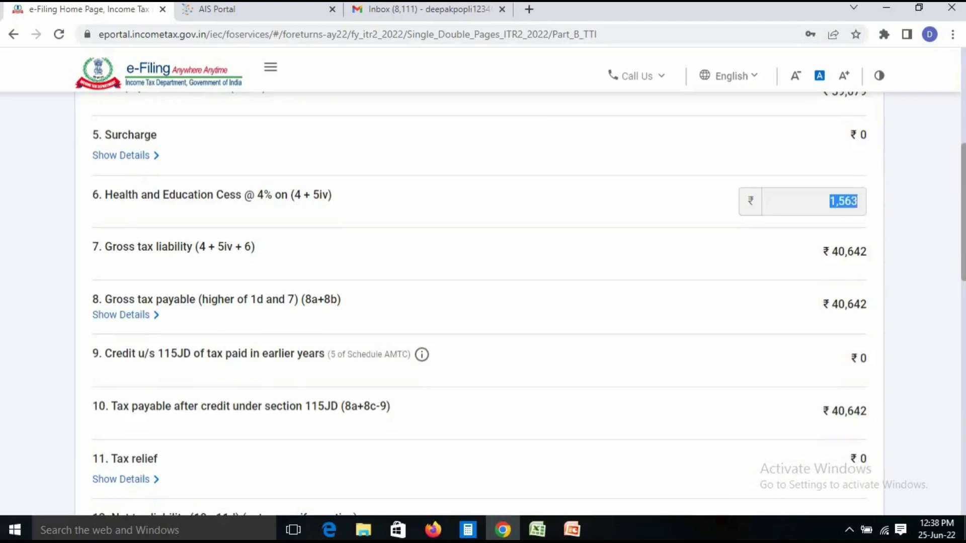
click(843, 201)
triple_click(216, 299)
click(216, 299)
Point out the ₹5,580 amount payable in the tax computation
scroll(478, 302, down, 8)
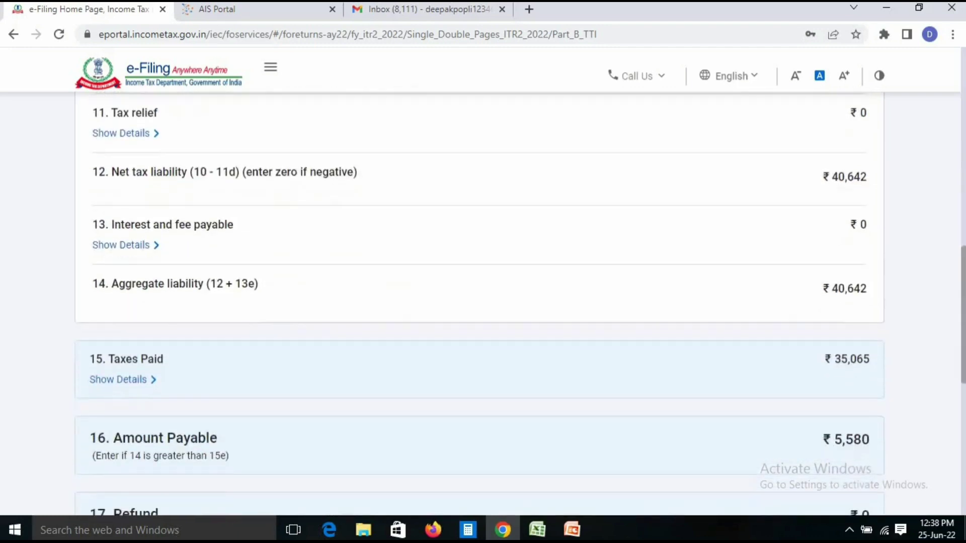
scroll(478, 302, down, 1)
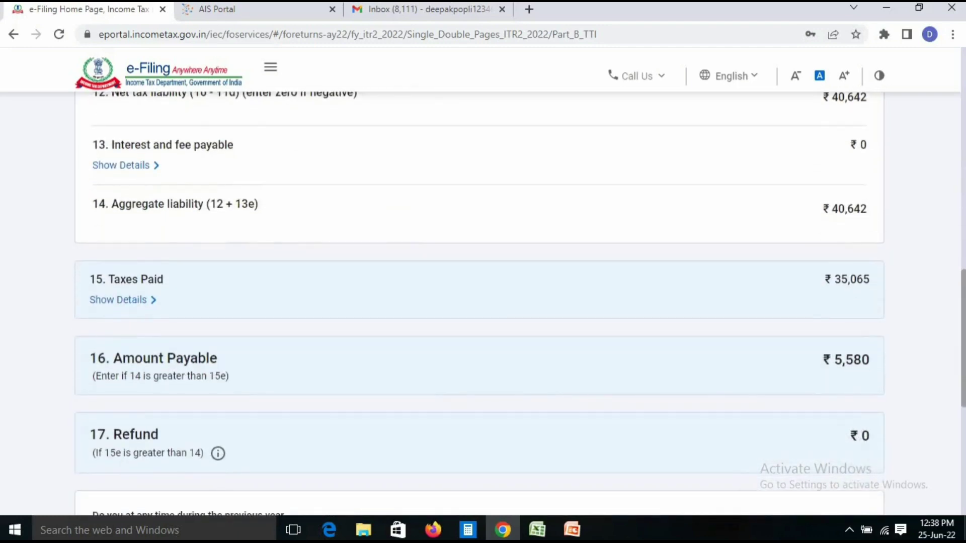
drag(823, 359, 869, 361)
click(846, 360)
scroll(478, 302, down, 5)
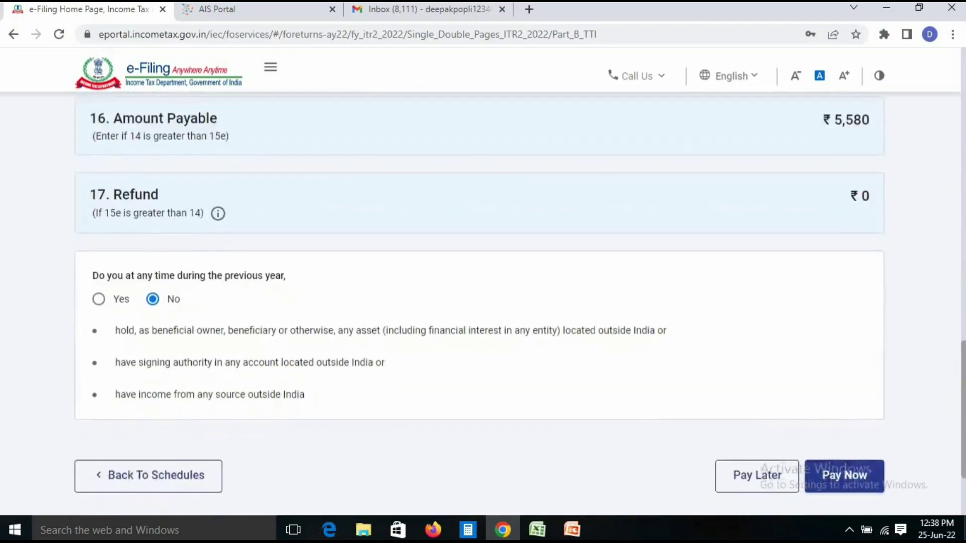
scroll(478, 302, up, 1)
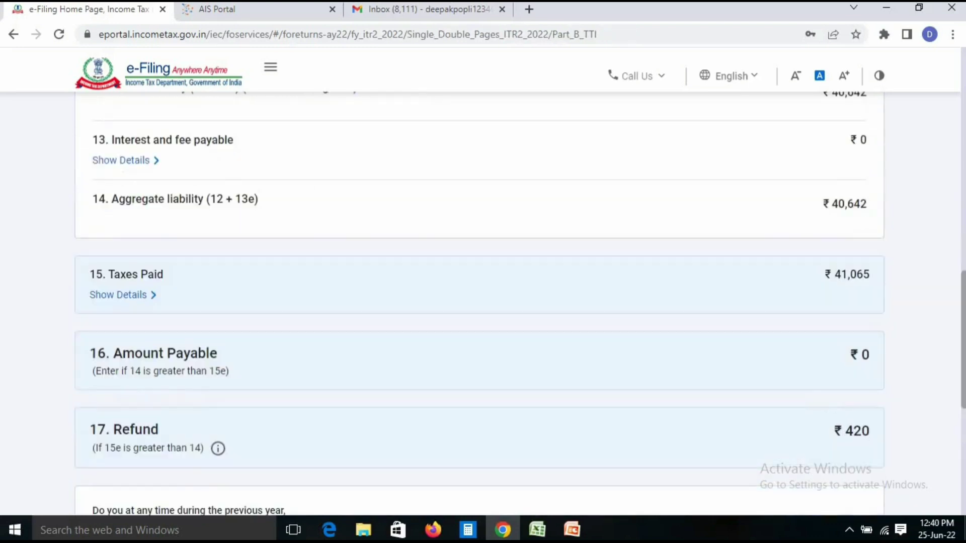
Check that Part B - TTI shows taxes paid ₹41,065 and a ₹420 refund
scroll(483, 302, down, 1)
scroll(483, 302, up, 1)
scroll(483, 302, down, 1)
scroll(483, 302, down, 2)
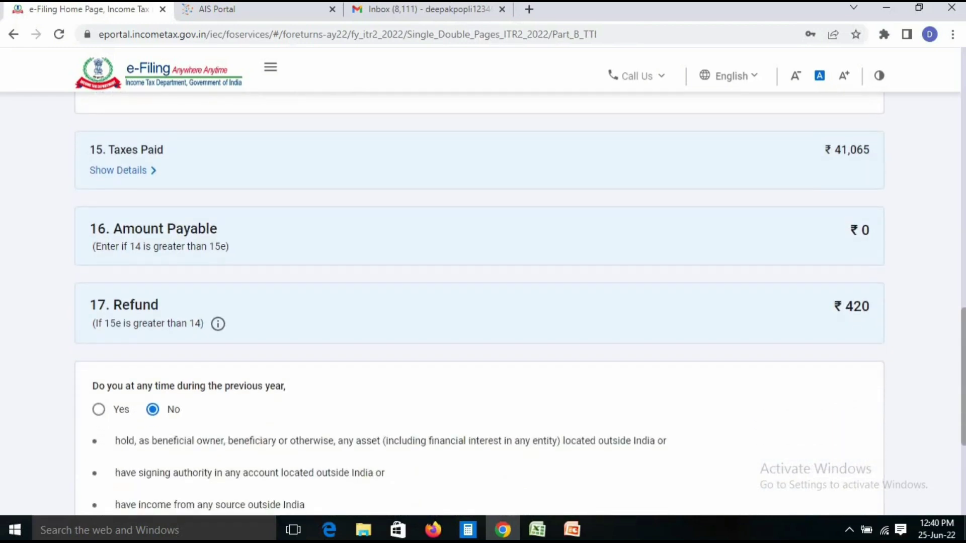
scroll(483, 302, down, 4)
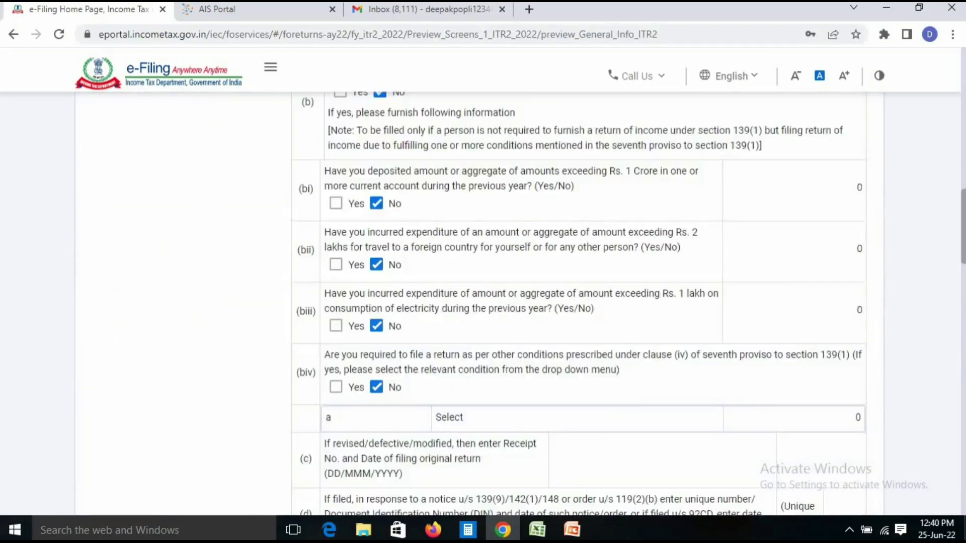
Scroll through the return preview to reach validation
scroll(579, 302, down, 20)
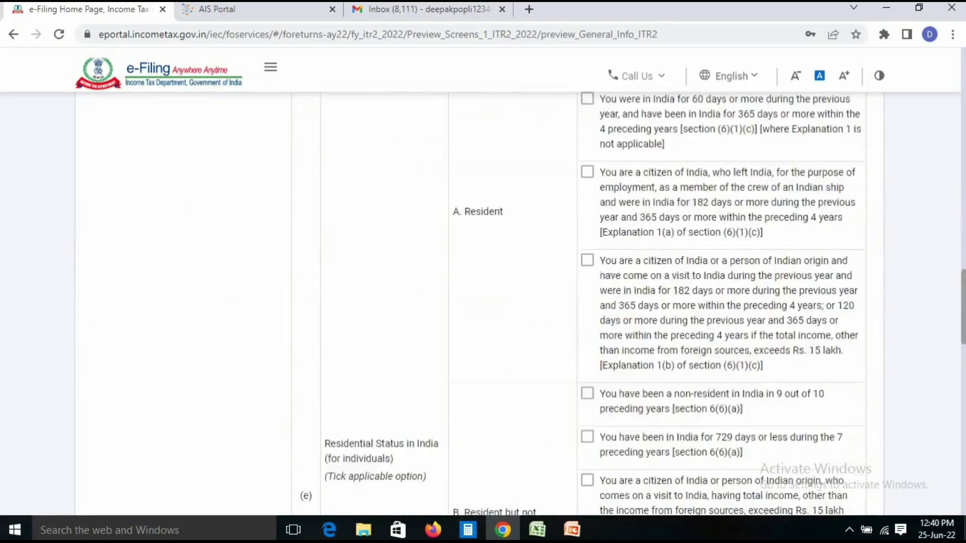
scroll(578, 302, down, 6)
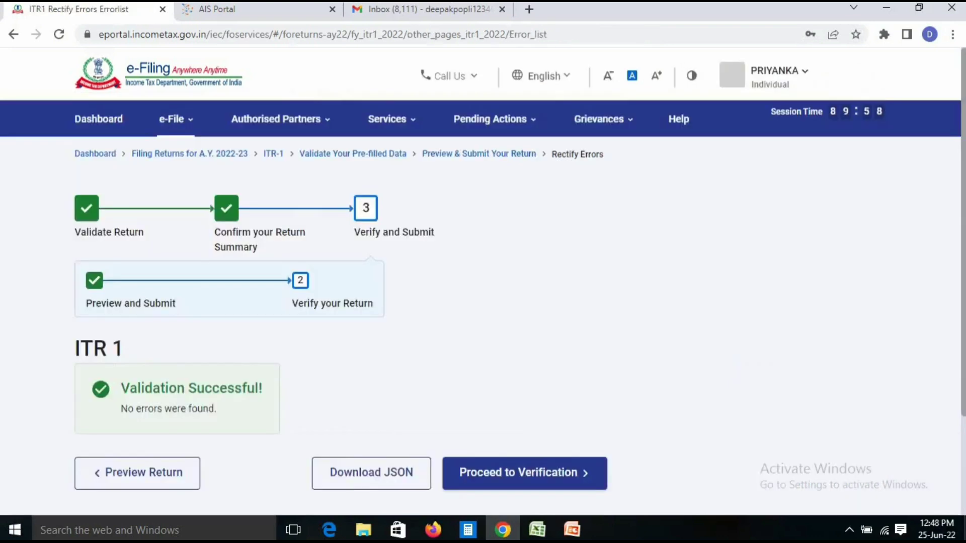
Choose e-Verify Now as the verification method and continue
scroll(520, 269, down, 1)
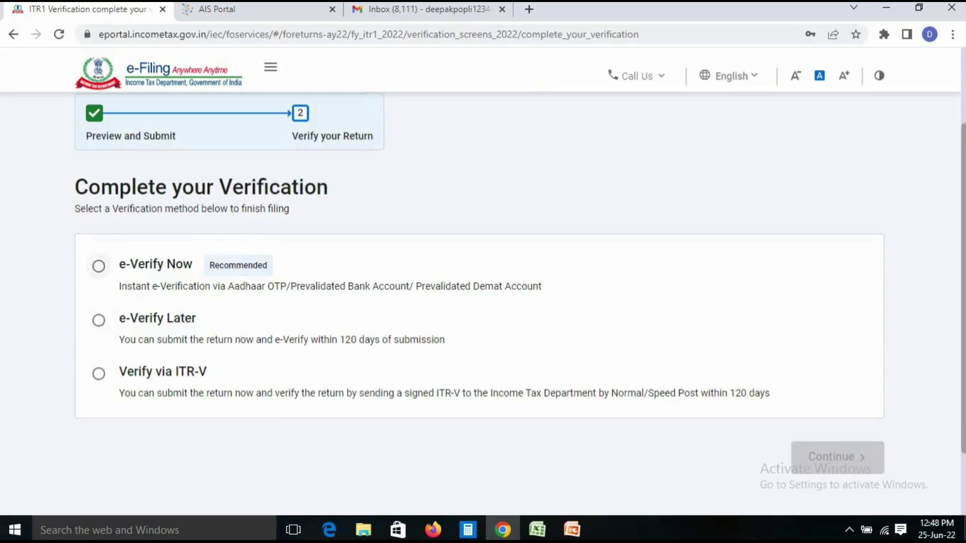
click(99, 266)
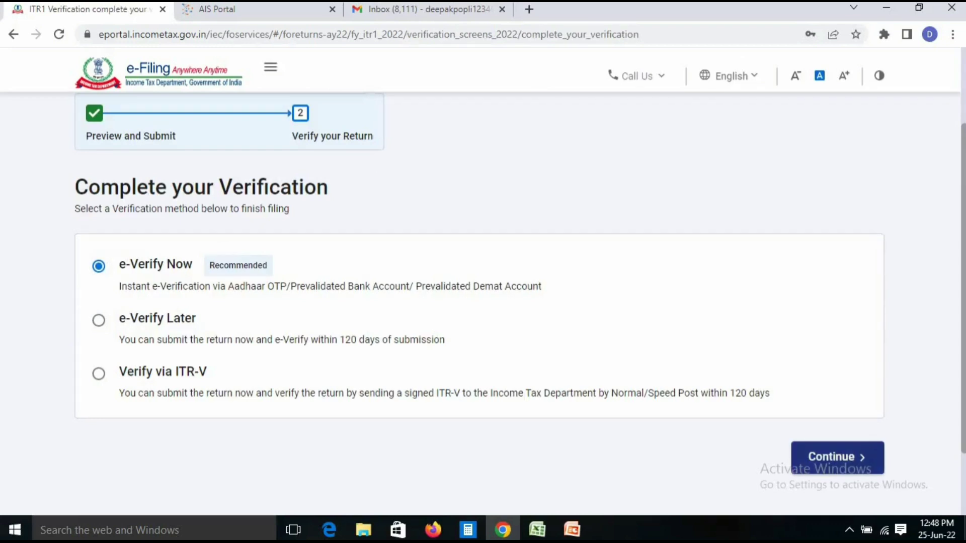
click(838, 457)
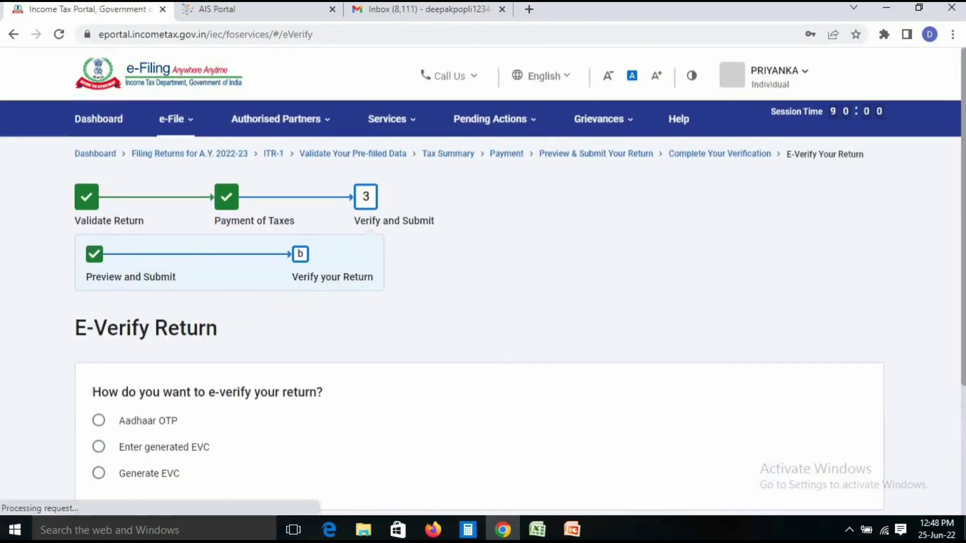
Scroll the E-Verify Return page to the Aadhaar OTP, DSC and EVC options
scroll(480, 302, down, 4)
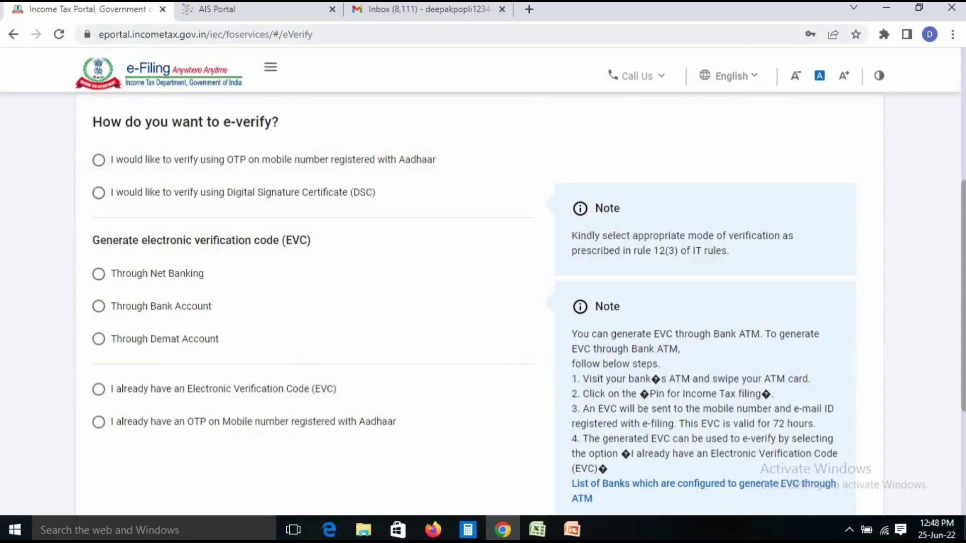
scroll(479, 302, up, 2)
scroll(480, 302, down, 2)
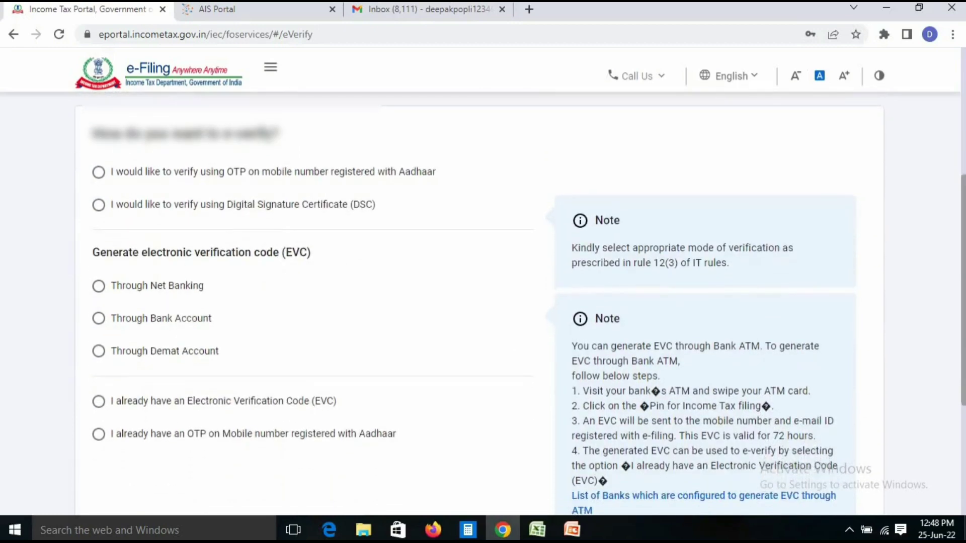